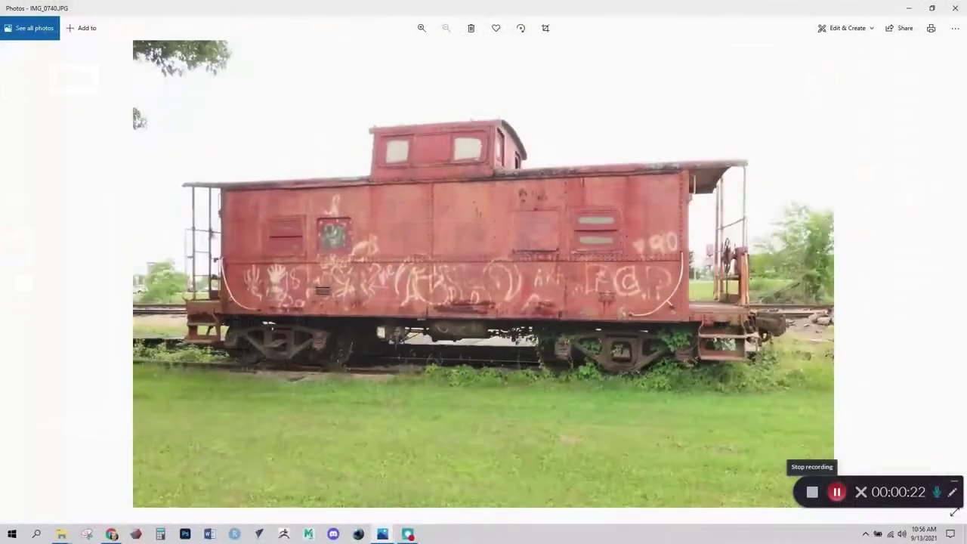
# Step: Move past the caboose photos to the rail crane picture IMG_0844.JPG
pyautogui.press('Right')
pyautogui.press('Right')
pyautogui.press('Right')
pyautogui.press('Right')
pyautogui.press('Right')
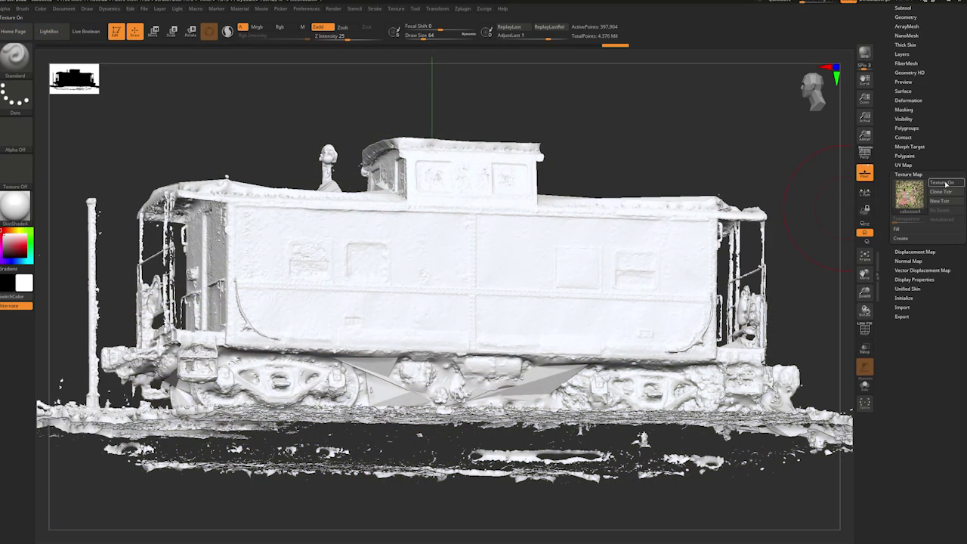
pyautogui.click(945, 183)
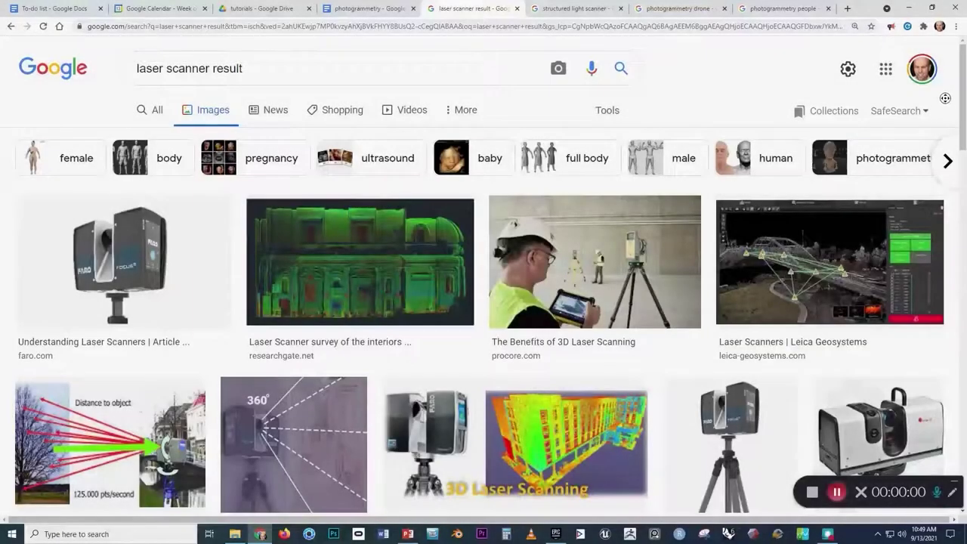
# Step: Scroll through the laser scanner image results, then switch to the structured light scanner results
pyautogui.scroll(-1, 943, 114)
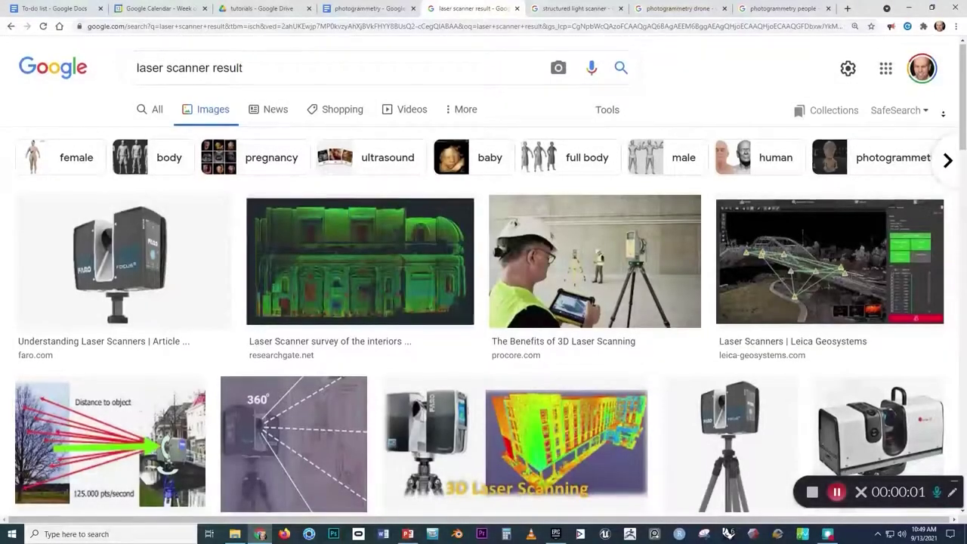
pyautogui.scroll(-2, 943, 114)
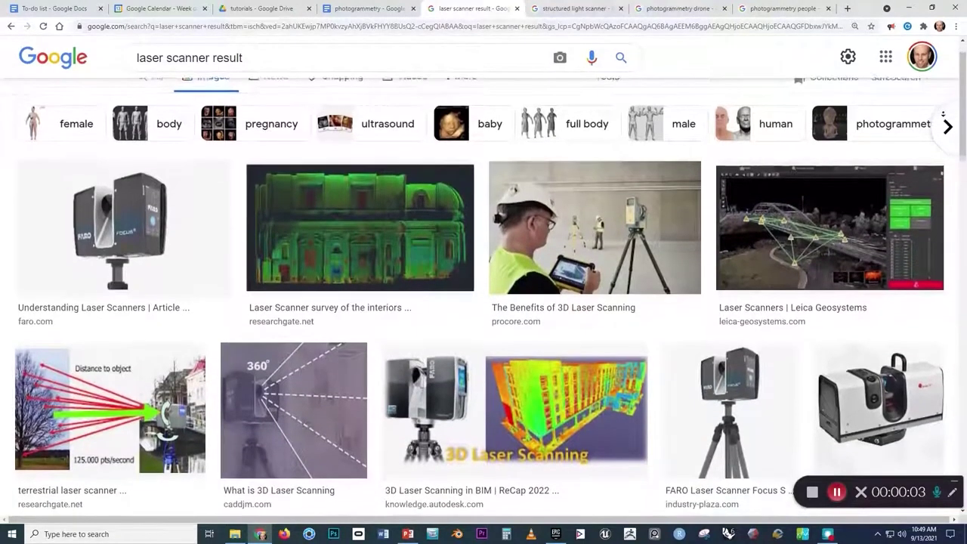
pyautogui.scroll(-2, 943, 114)
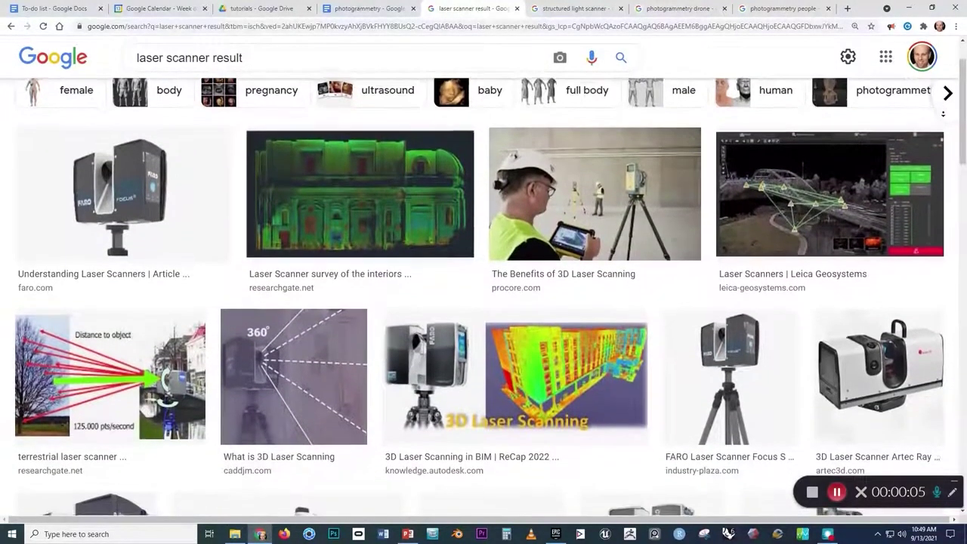
pyautogui.scroll(-1, 943, 114)
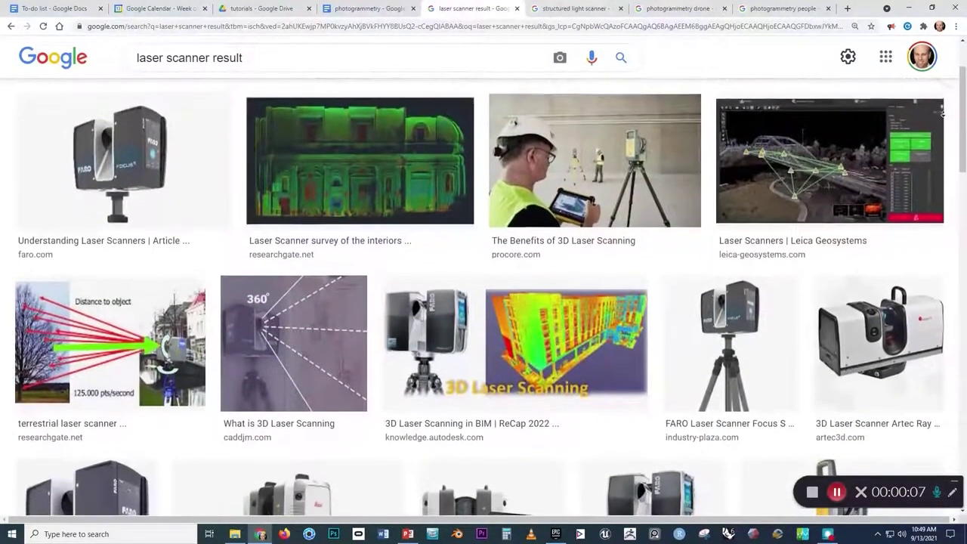
pyautogui.scroll(-2, 942, 114)
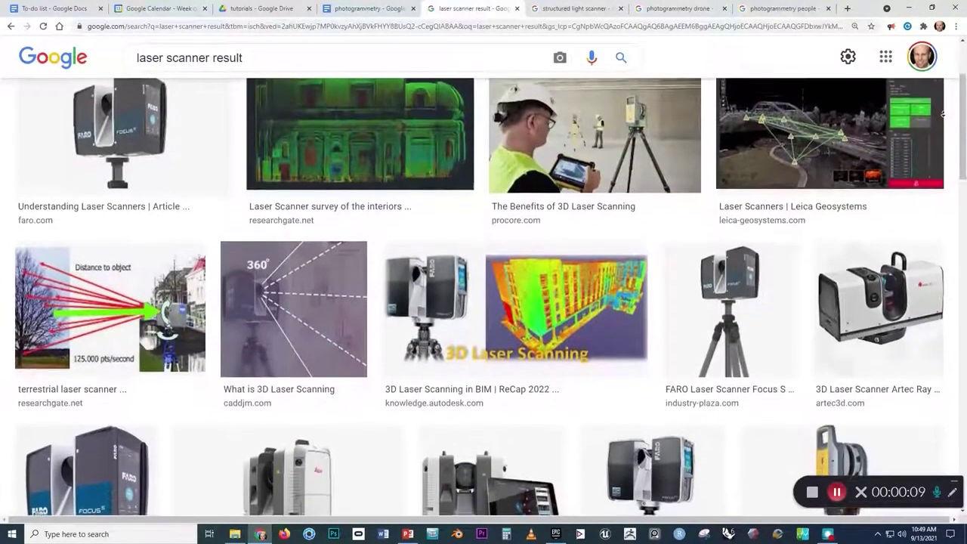
pyautogui.scroll(-2, 943, 114)
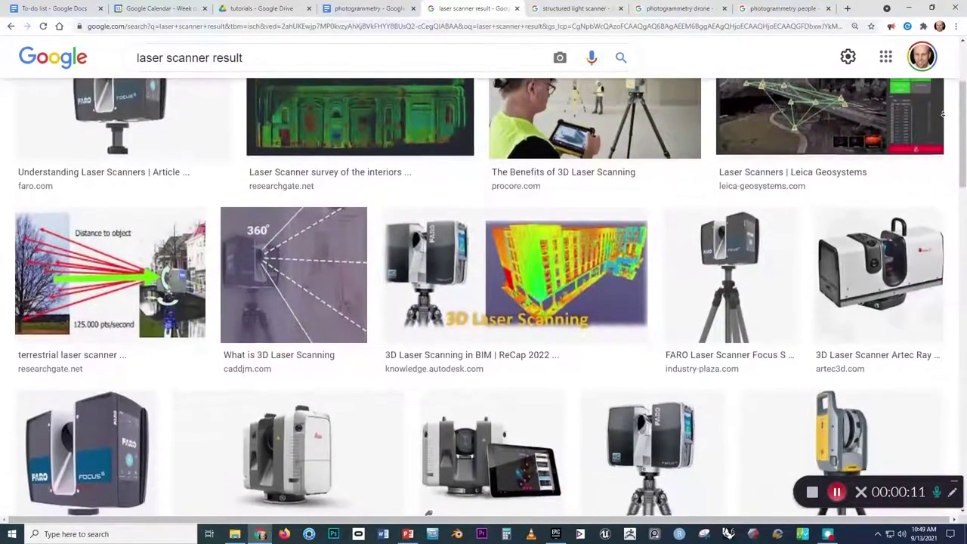
pyautogui.scroll(-2, 943, 114)
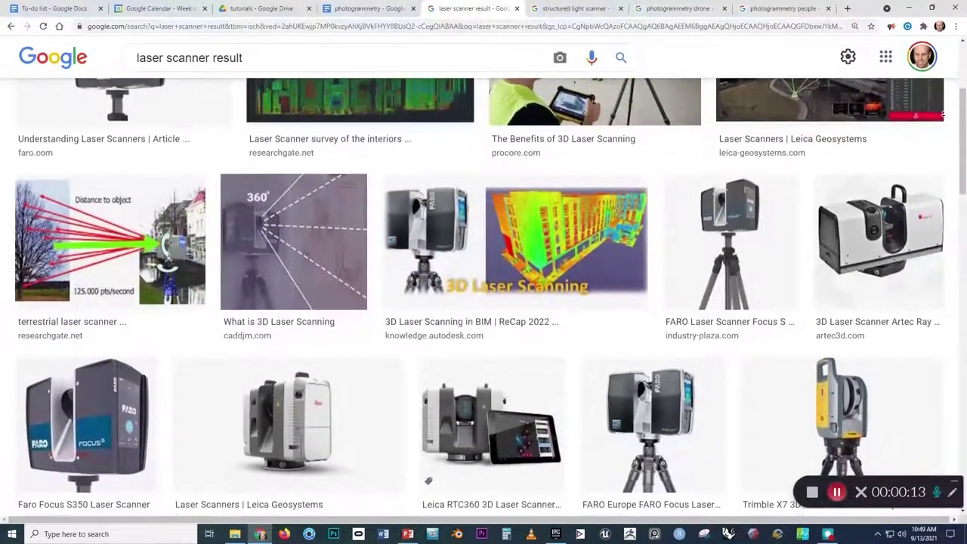
pyautogui.hotkey('ctrl', 'Tab')
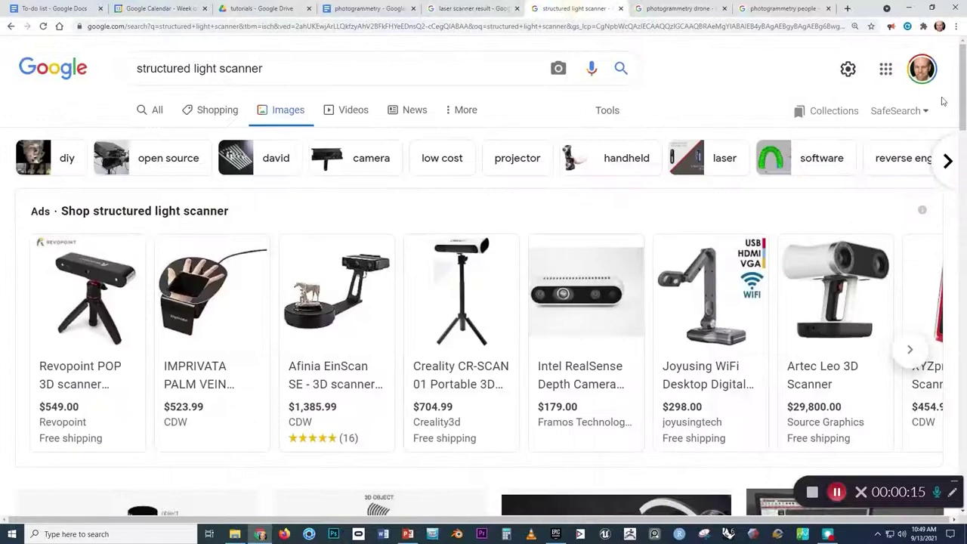
pyautogui.scroll(-4, 946, 95)
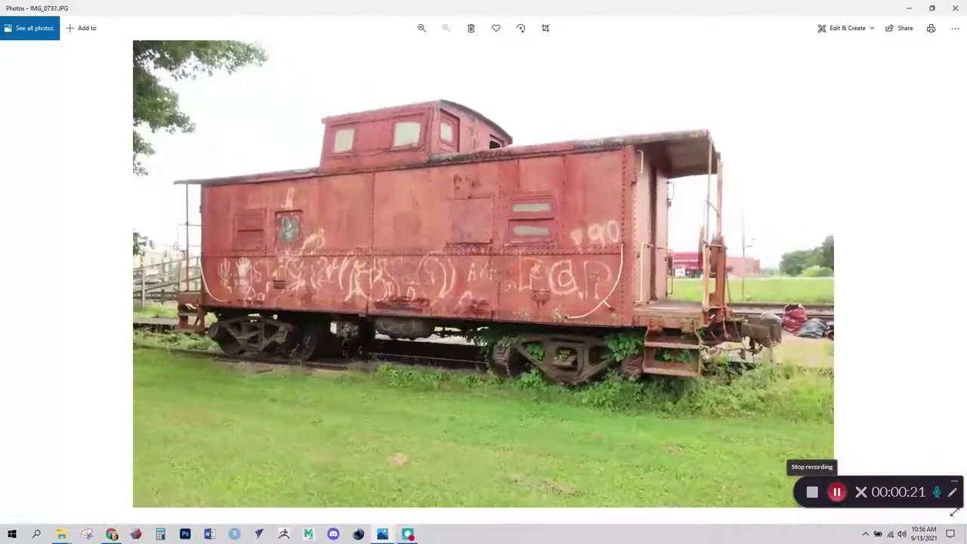
# Step: Page forward through four more caboose photos taken from angles around the car
pyautogui.press('Right')
pyautogui.press('Right')
pyautogui.press('Right')
pyautogui.press('Right')
pyautogui.press('Right')
pyautogui.press('Right')
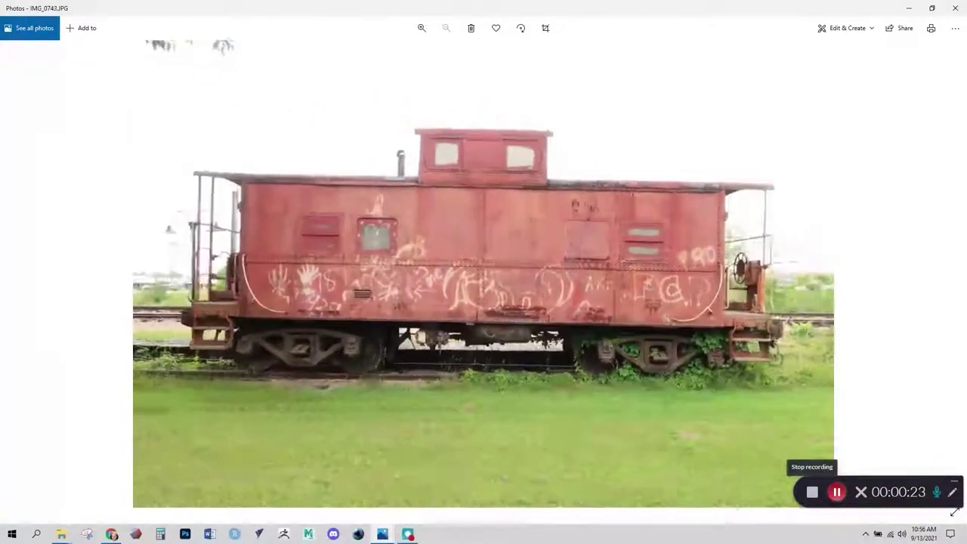
pyautogui.press('Right')
pyautogui.press('Right')
pyautogui.press('Right')
pyautogui.press('Right')
pyautogui.press('Right')
pyautogui.press('Right')
pyautogui.press('Right')
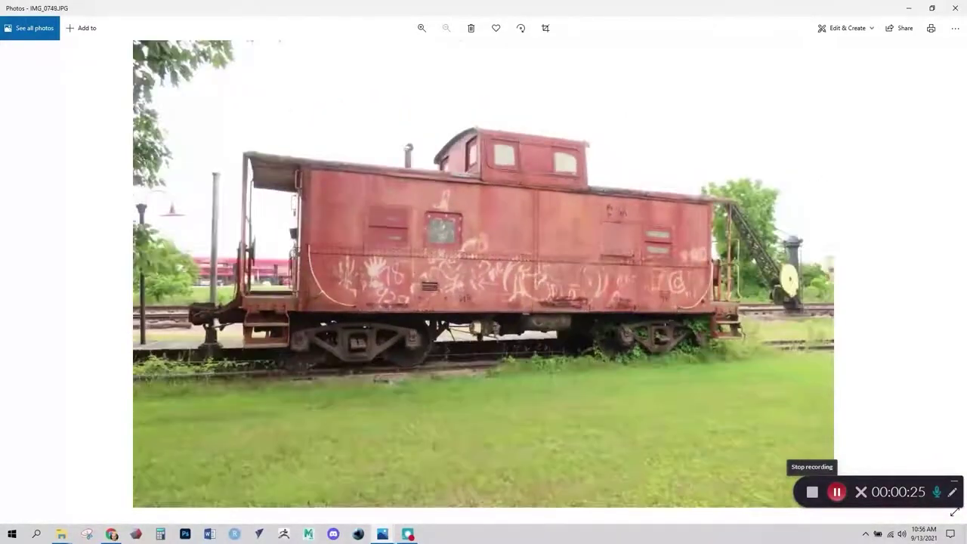
pyautogui.press('Right')
pyautogui.press('Right')
pyautogui.press('Right')
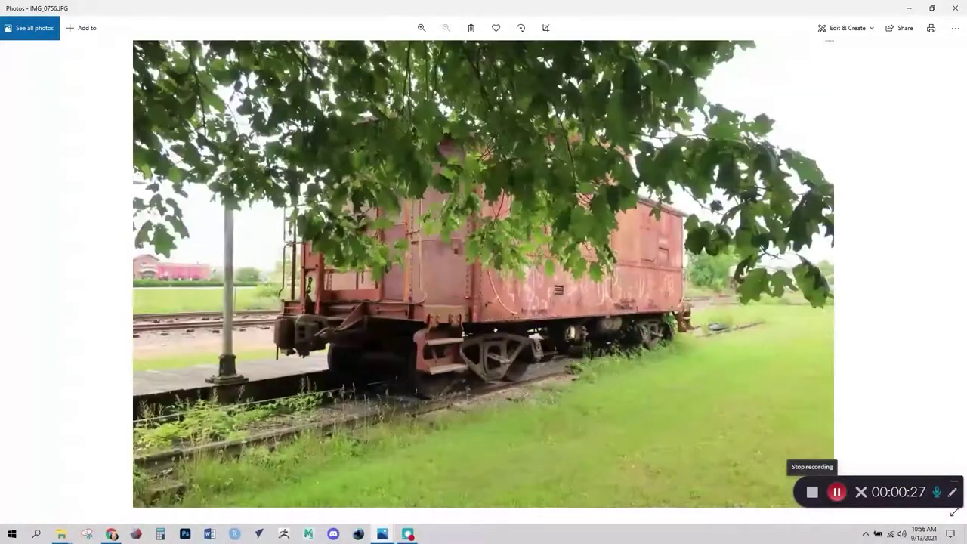
pyautogui.press('Right')
pyautogui.press('Right')
pyautogui.press('Right')
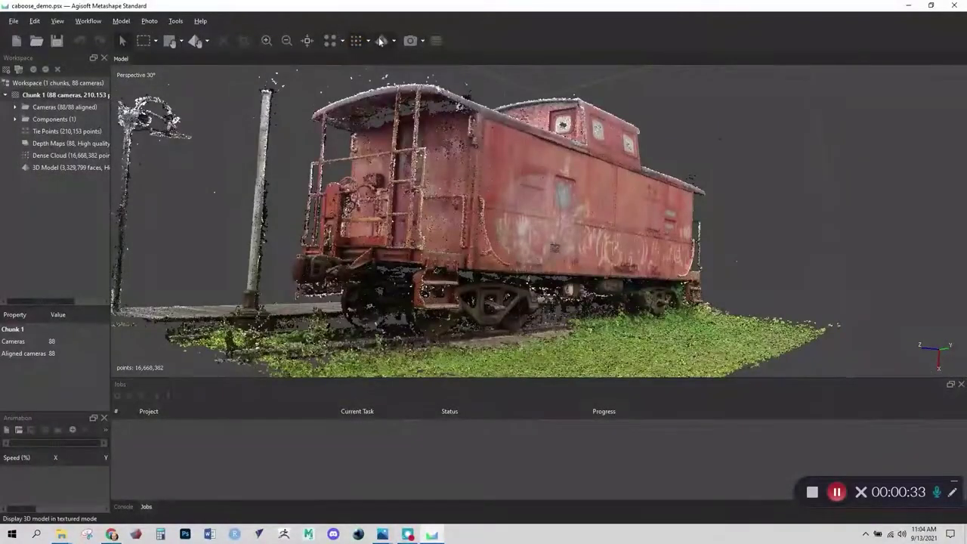
# Step: Display the caboose as a textured model and rotate it slightly
pyautogui.click(381, 40)
pyautogui.moveTo(451, 122); pyautogui.dragTo(478, 128)
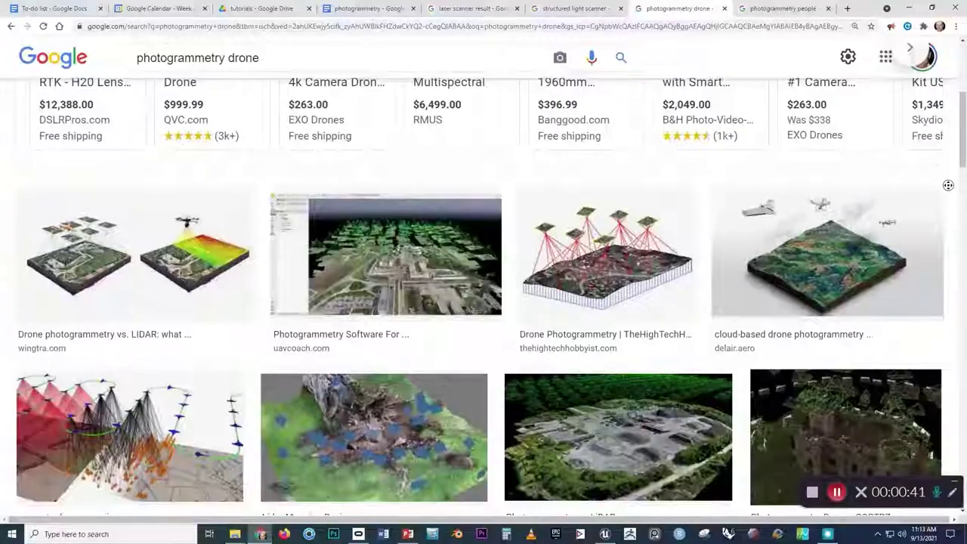
# Step: Browse the photogrammetry drone images, then switch to the photogrammetry people results
pyautogui.scroll(-1, 949, 197)
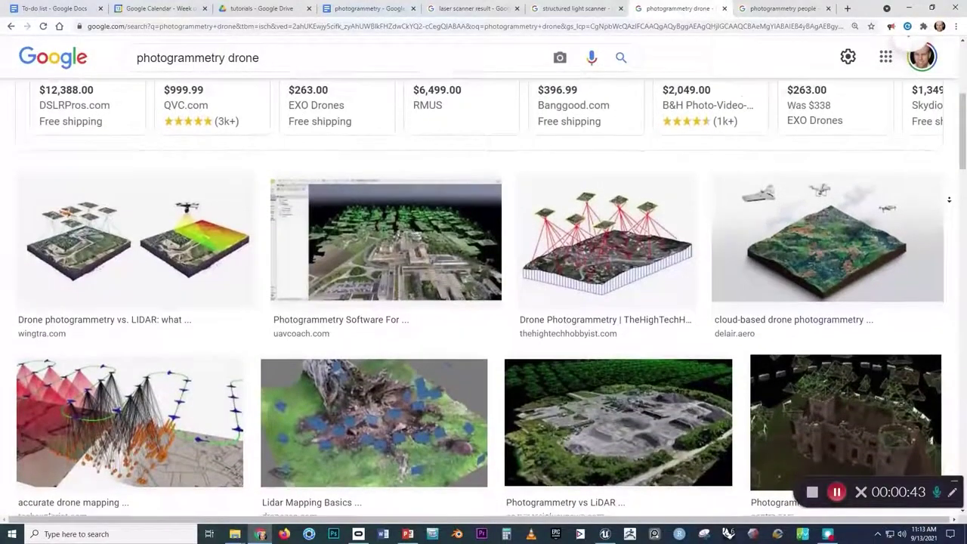
pyautogui.scroll(-2, 949, 203)
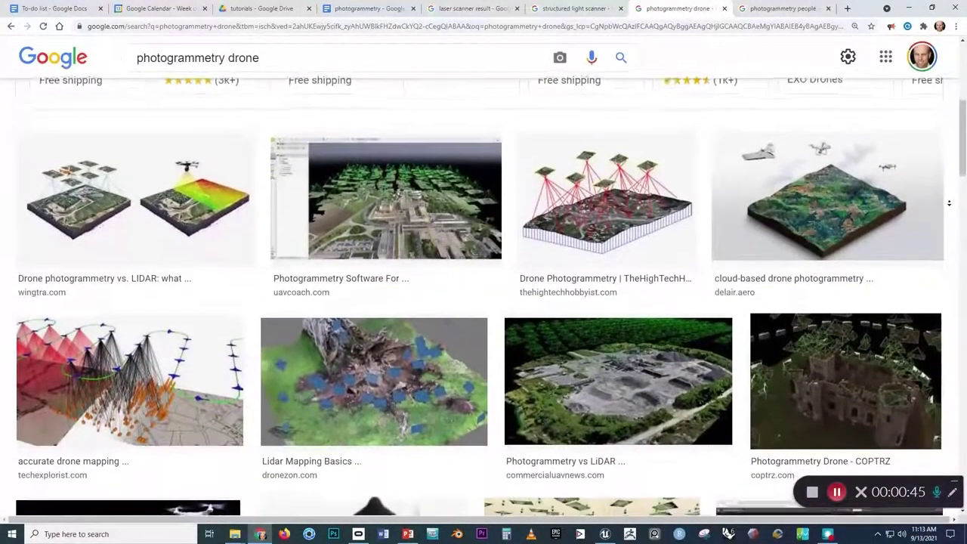
pyautogui.scroll(-2, 949, 202)
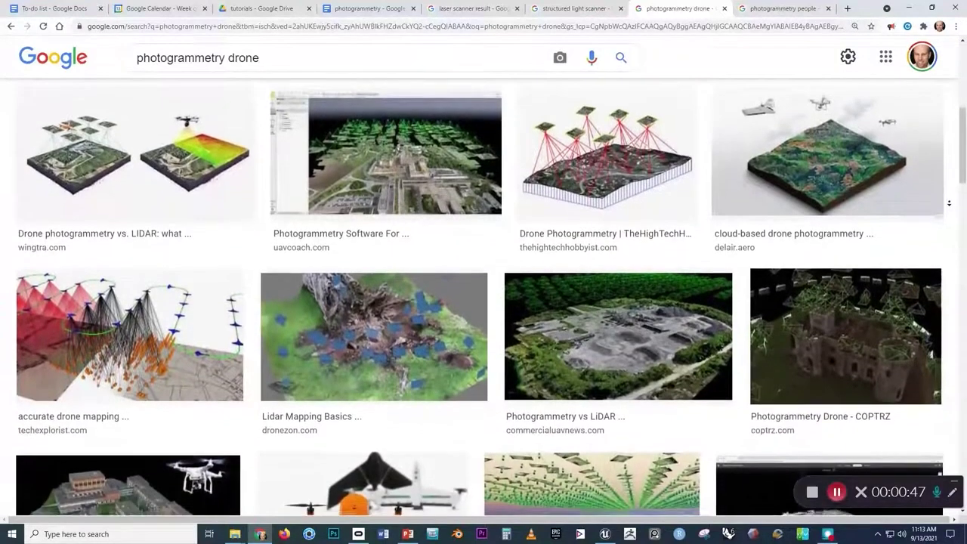
pyautogui.scroll(-2, 949, 203)
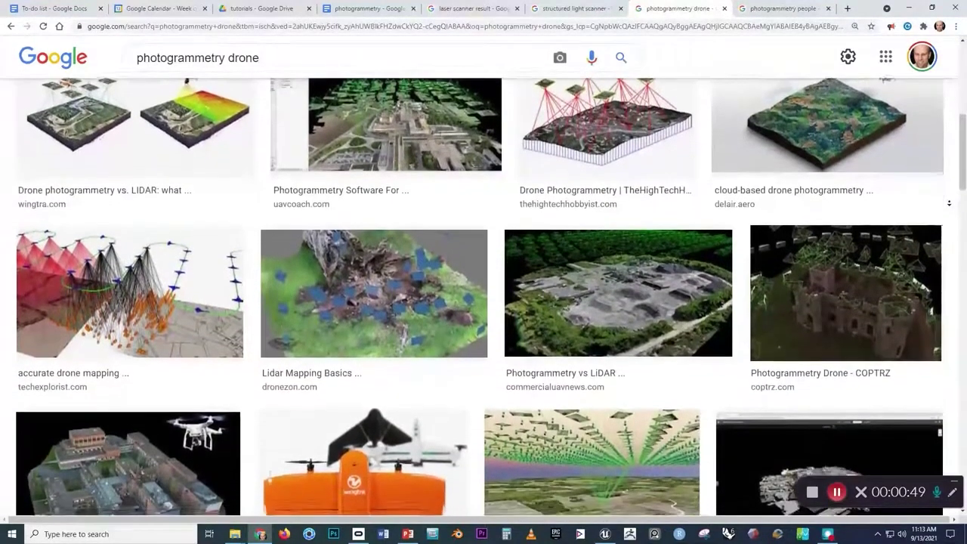
pyautogui.scroll(-1, 949, 202)
pyautogui.scroll(-2, 949, 202)
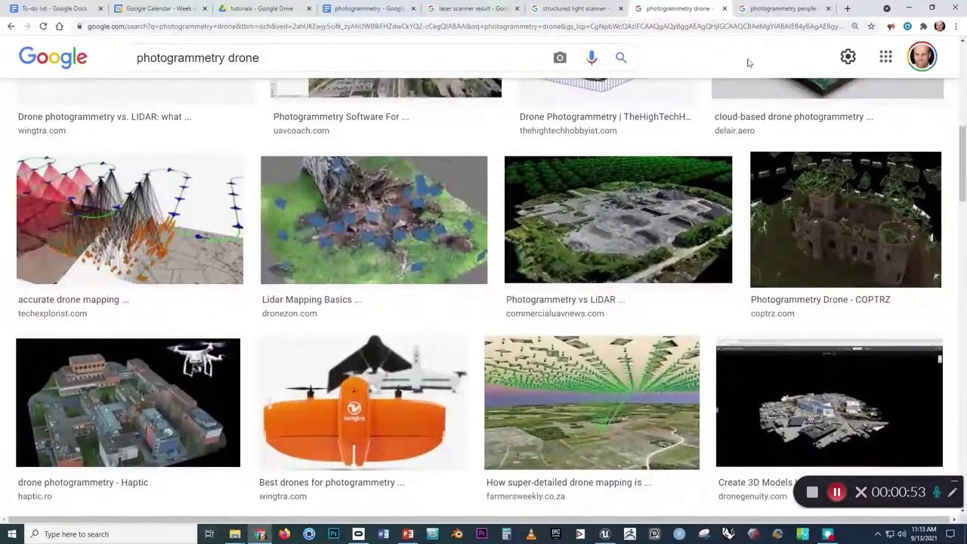
pyautogui.click(778, 8)
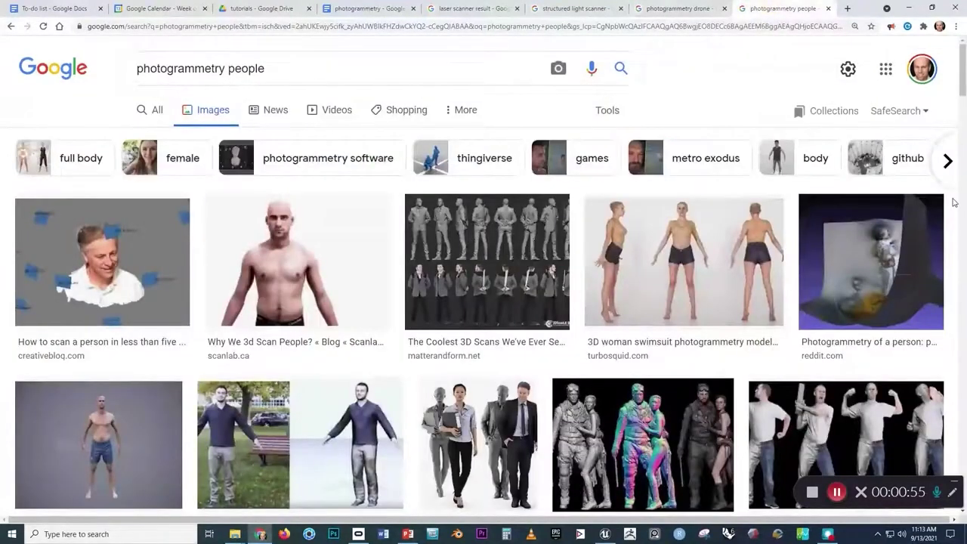
pyautogui.scroll(-2, 953, 207)
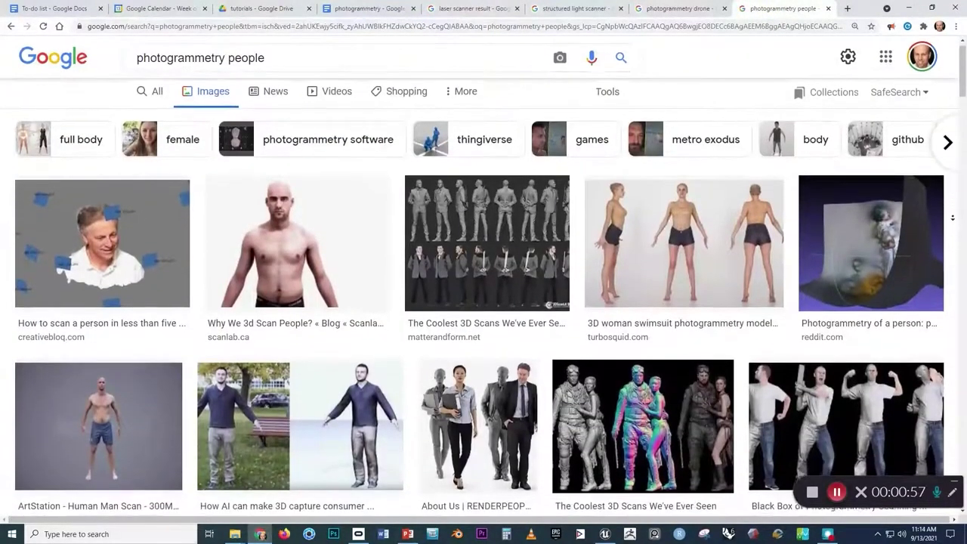
pyautogui.hotkey('alt', 'Tab')
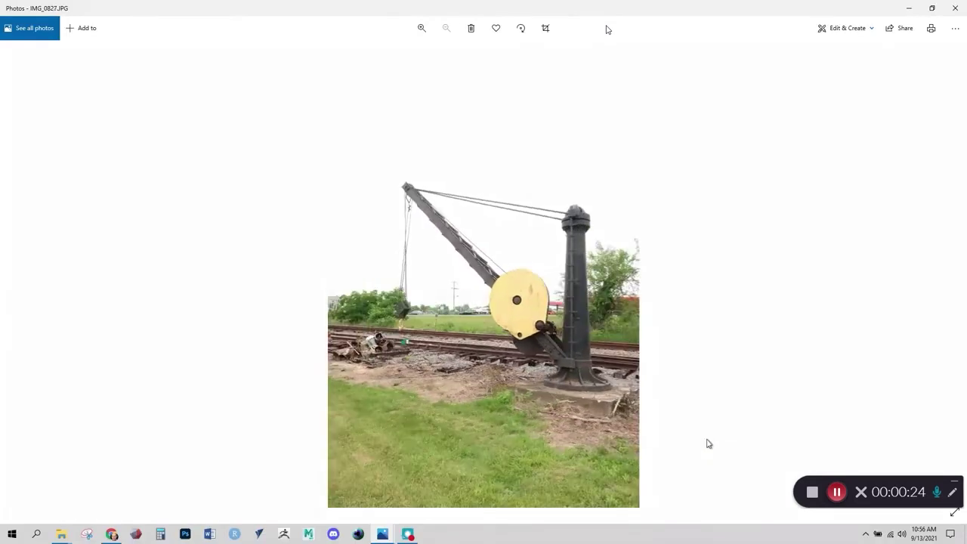
# Step: Advance two photos through the rail crane images
pyautogui.press('Right')
pyautogui.press('Right')
pyautogui.press('Right')
pyautogui.press('Right')
pyautogui.press('Right')
pyautogui.press('Right')
pyautogui.press('Right')
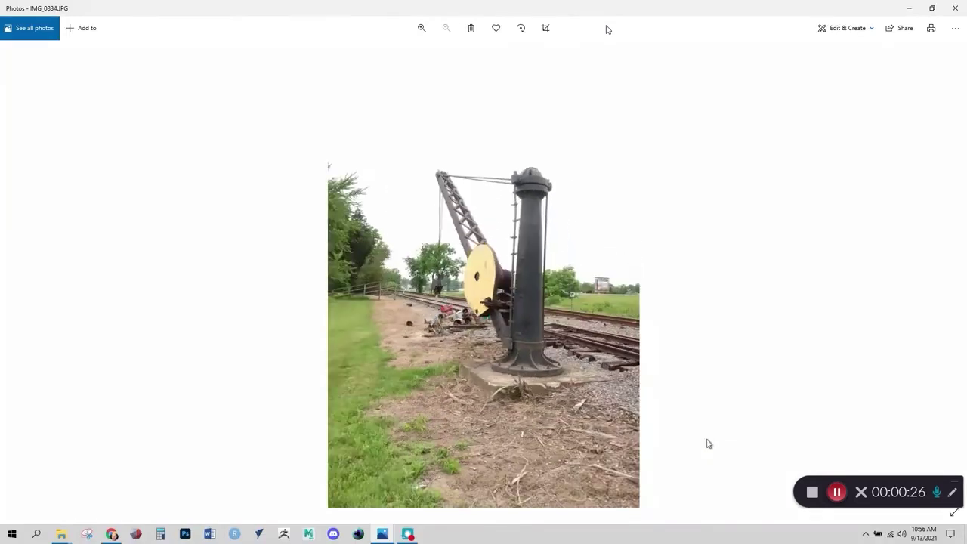
pyautogui.press('Right')
pyautogui.press('Right')
pyautogui.press('Right')
pyautogui.press('Right')
pyautogui.press('Right')
pyautogui.press('Right')
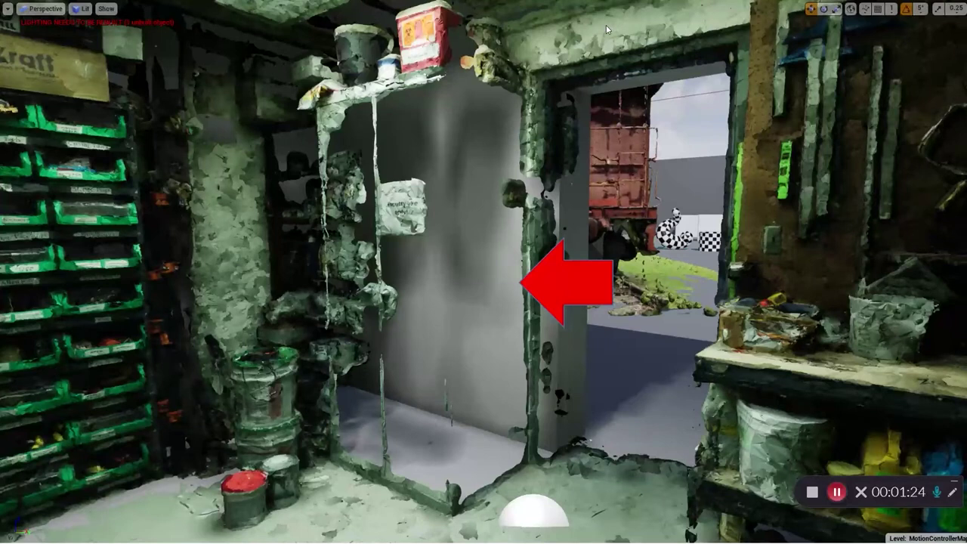
pyautogui.hotkey('alt', 'Tab')
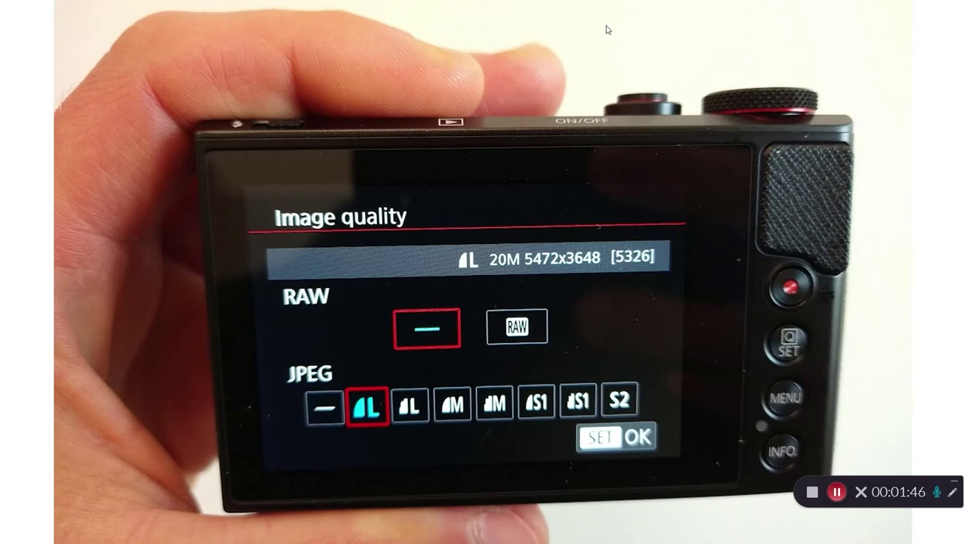
pyautogui.hotkey('alt', 'Tab')
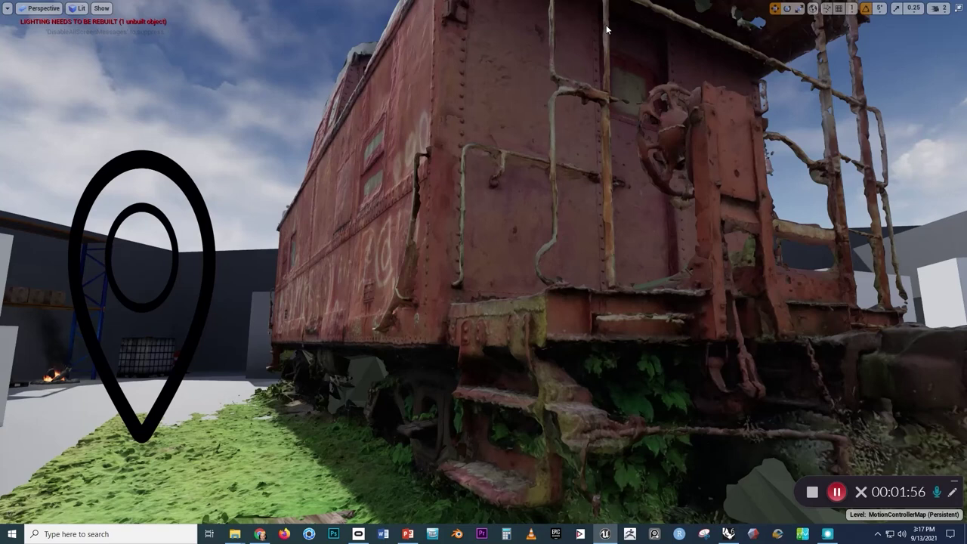
pyautogui.hotkey('alt', 'Tab')
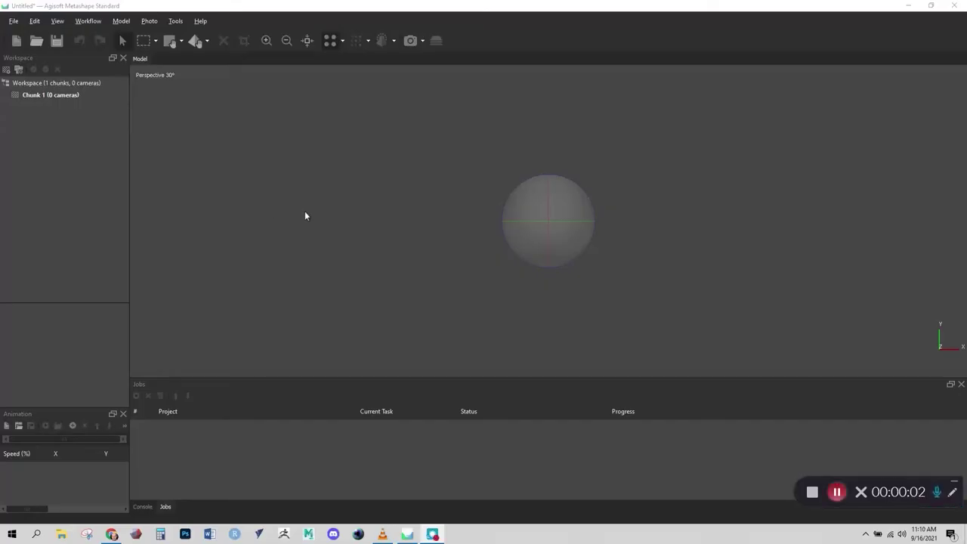
# Step: Add the 88 photos IMG_0733 through IMG_0820 from the caboose folder to Chunk 1
pyautogui.rightClick(39, 92)
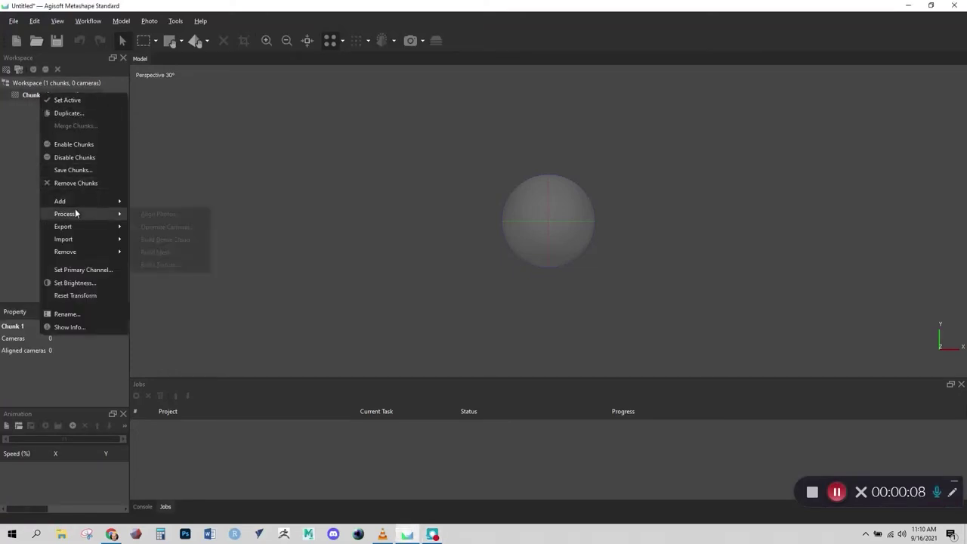
pyautogui.moveTo(83, 201)
pyautogui.click(160, 202)
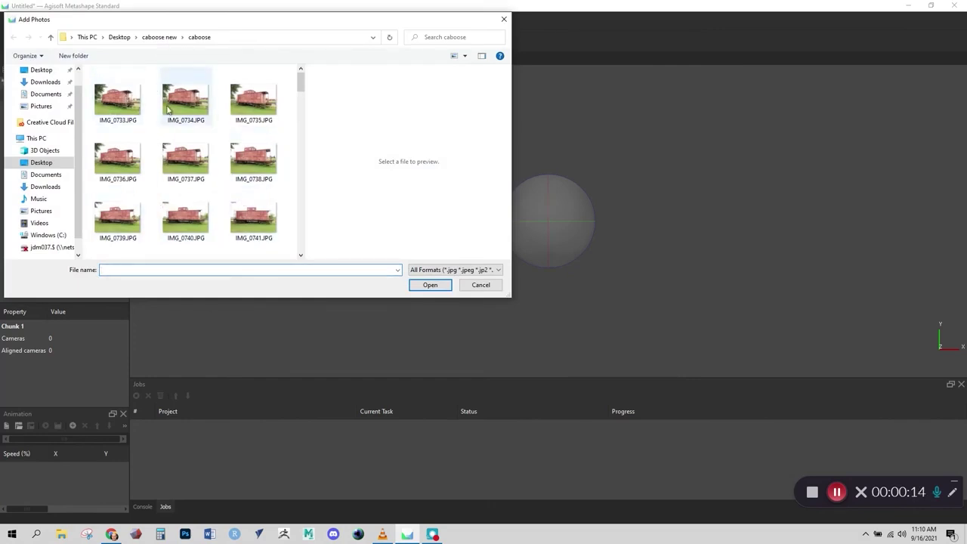
pyautogui.click(118, 110)
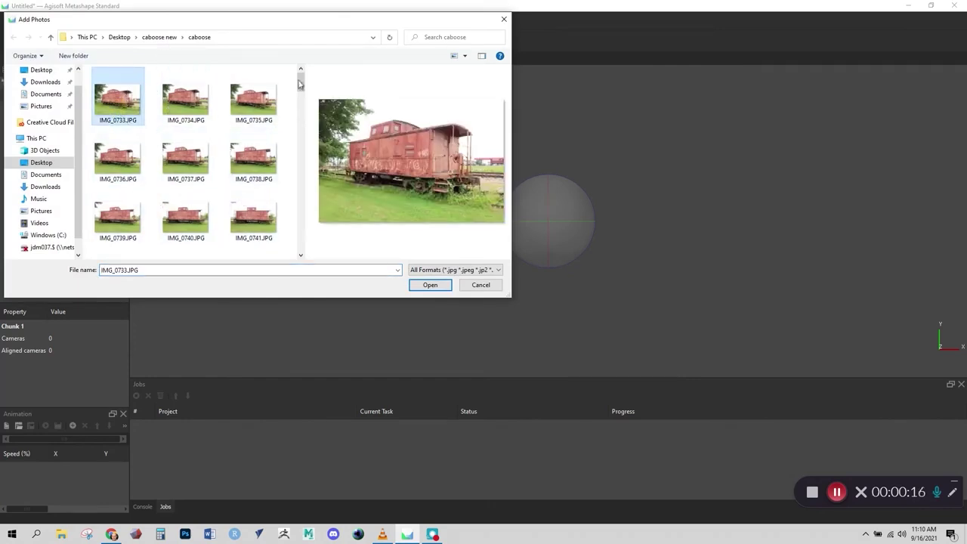
pyautogui.moveTo(301, 84); pyautogui.dragTo(297, 248)
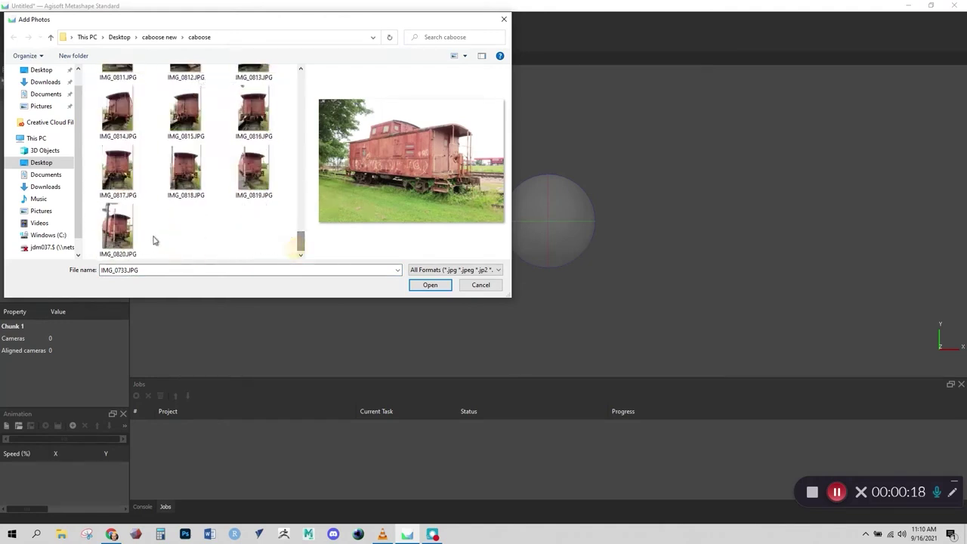
pyautogui.keyDown('shift'); pyautogui.click(124, 239); pyautogui.keyUp('shift')
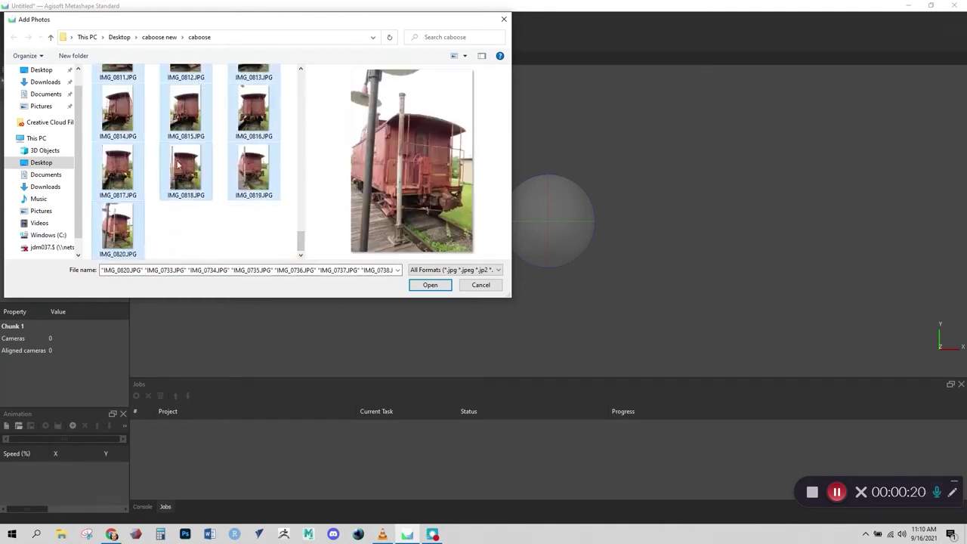
pyautogui.click(430, 286)
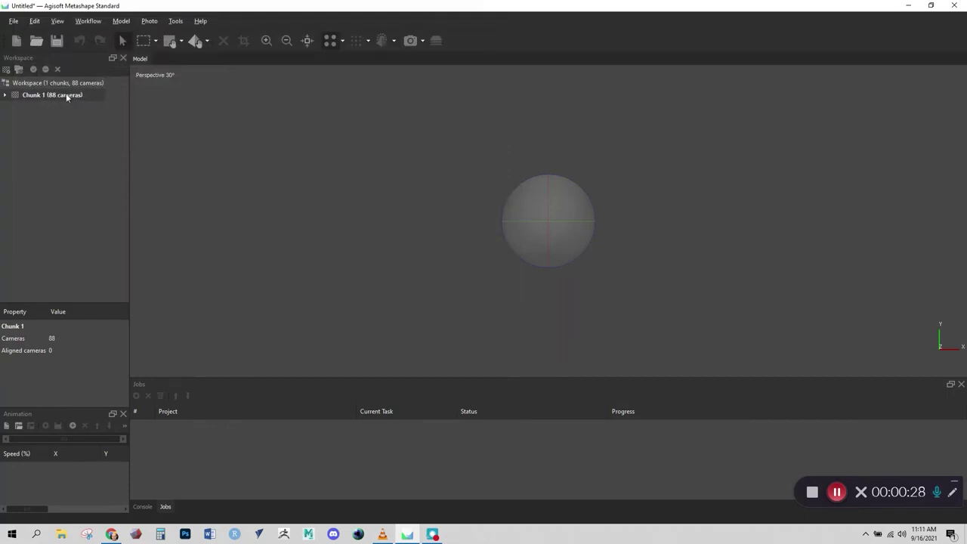
# Step: Align the 88 photos at High accuracy with Estimated reference preselection
pyautogui.rightClick(60, 96)
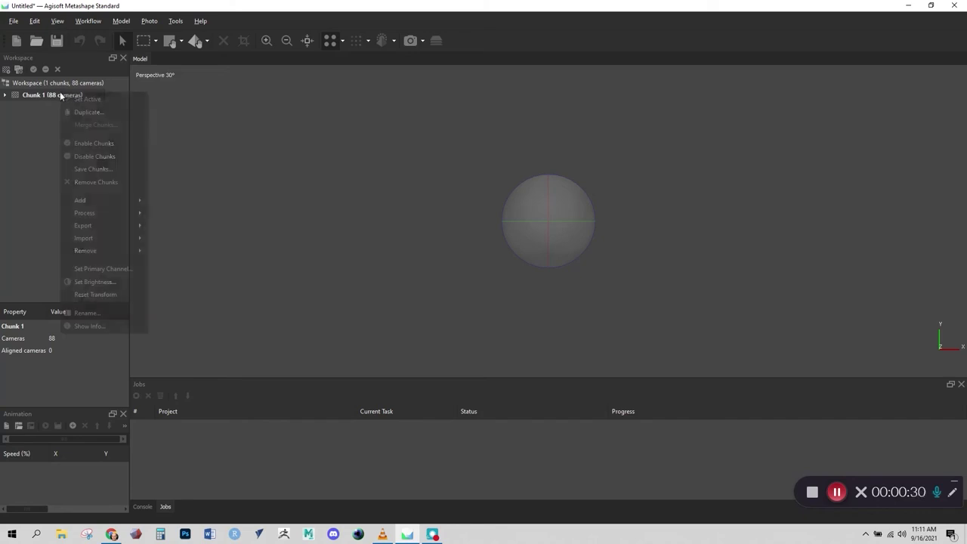
pyautogui.moveTo(100, 215)
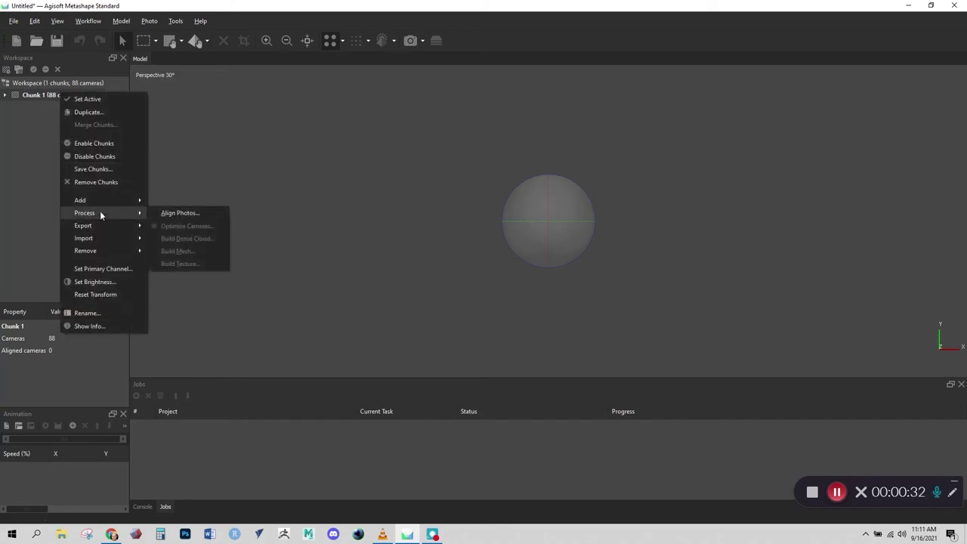
pyautogui.click(168, 216)
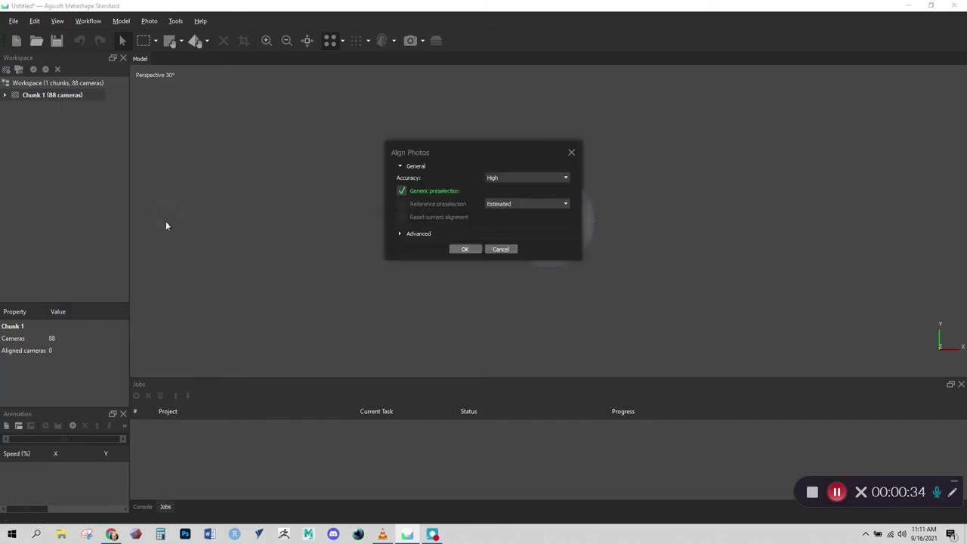
pyautogui.click(400, 235)
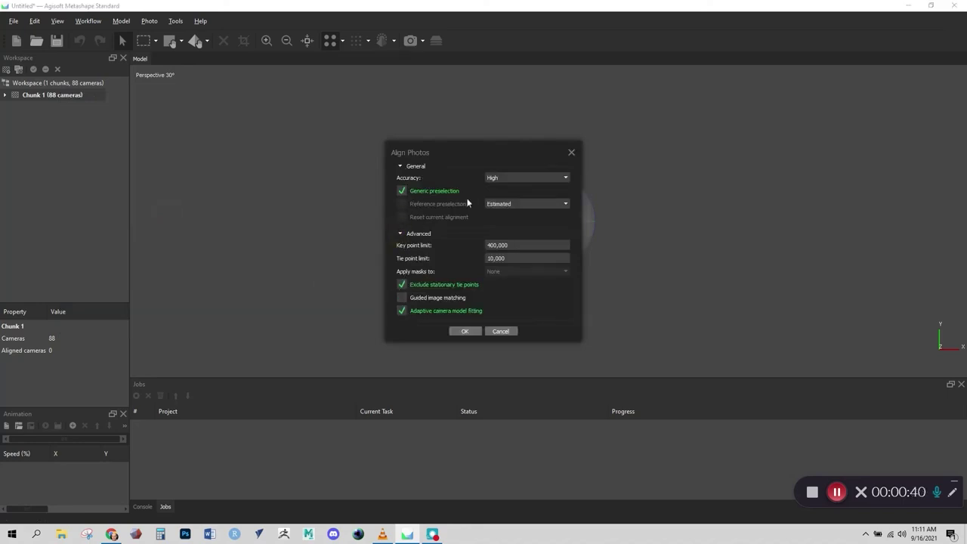
pyautogui.click(506, 178)
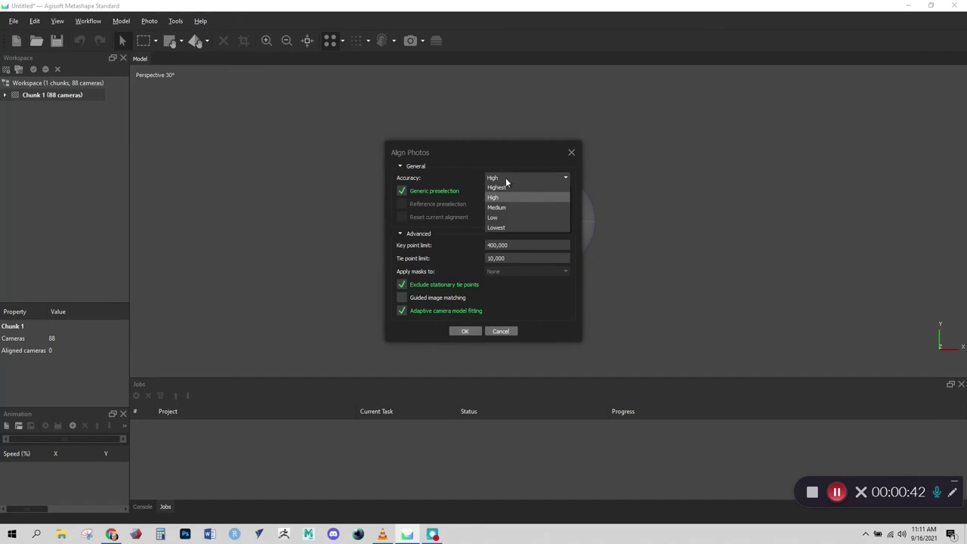
pyautogui.click(466, 177)
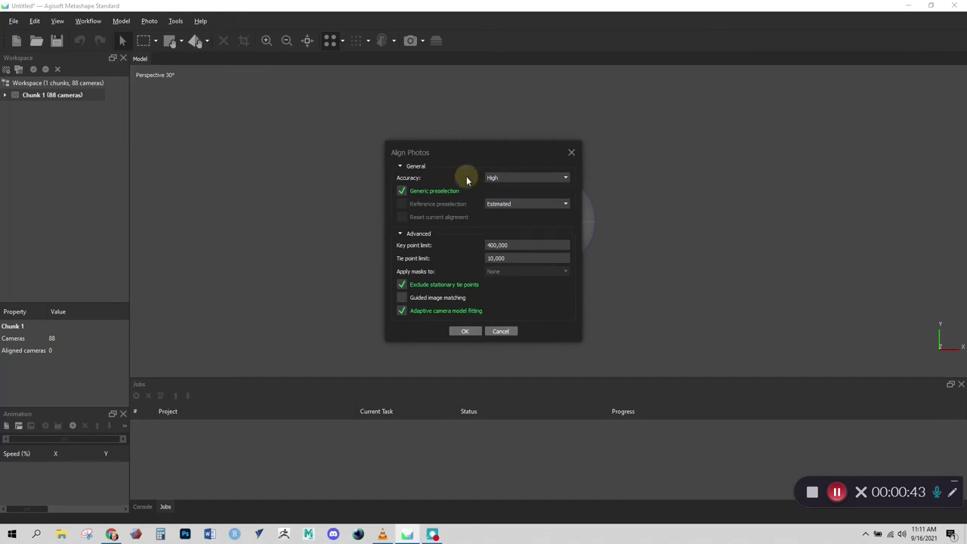
pyautogui.click(499, 206)
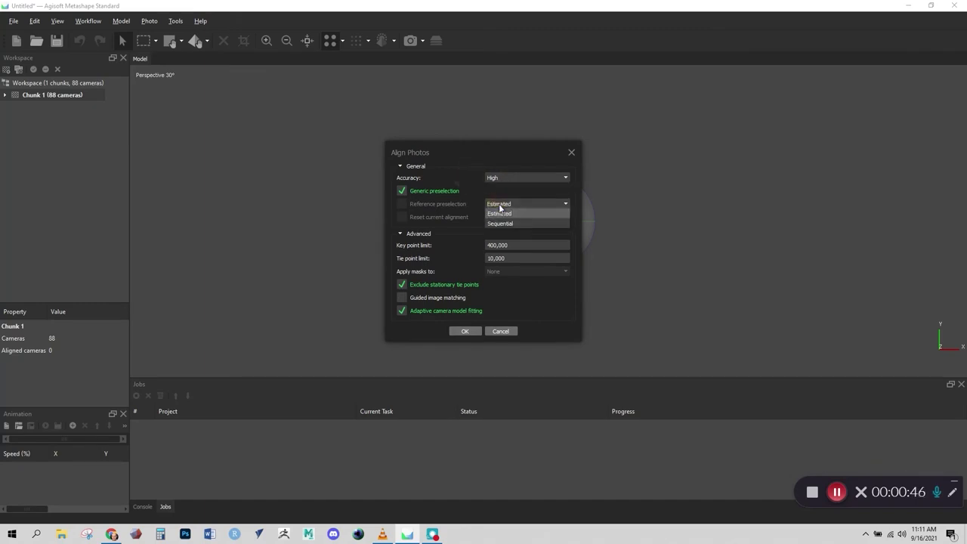
pyautogui.click(500, 206)
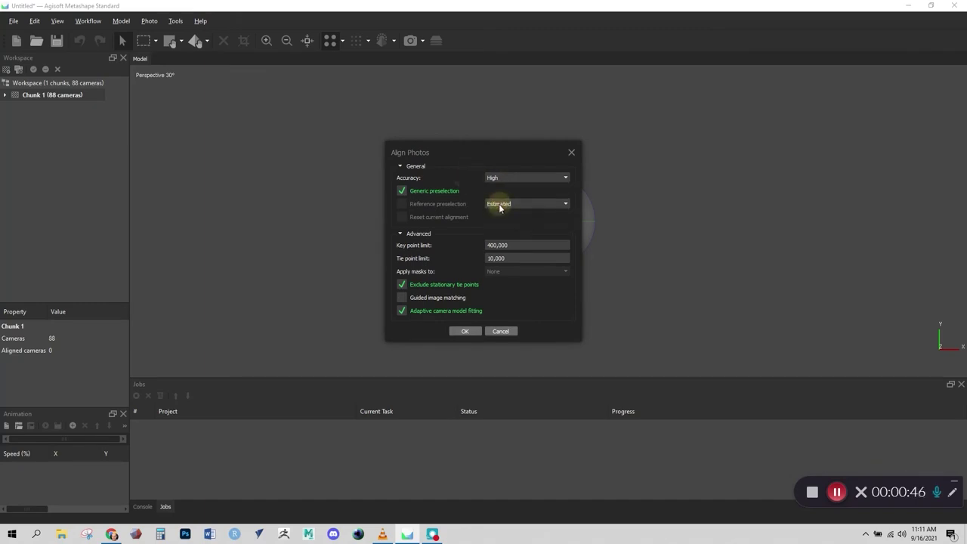
pyautogui.click(455, 334)
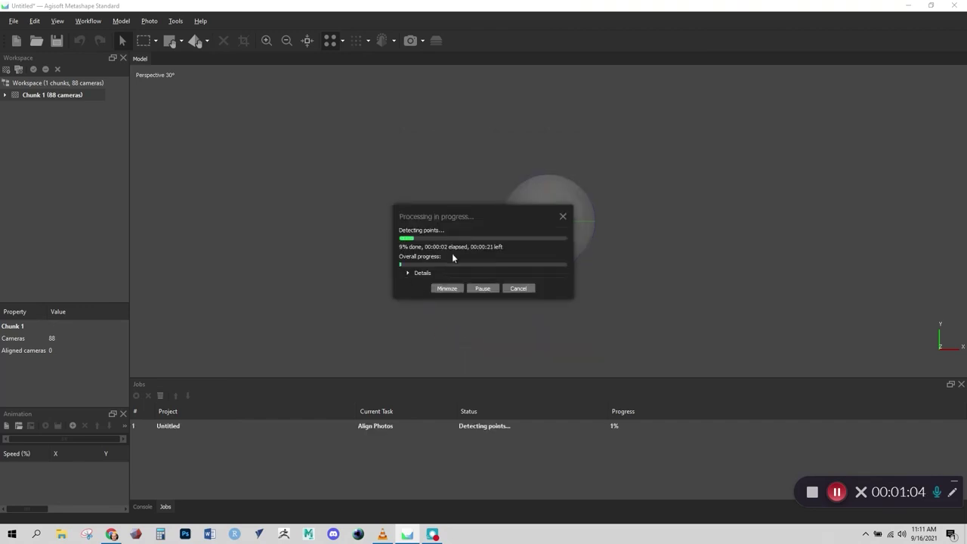
pyautogui.click(837, 491)
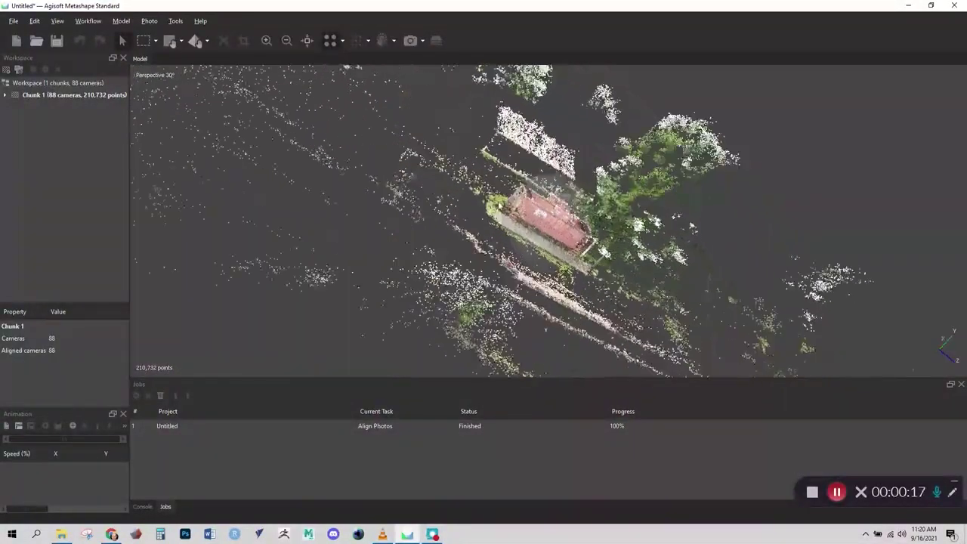
pyautogui.moveTo(498, 204); pyautogui.dragTo(548, 263)
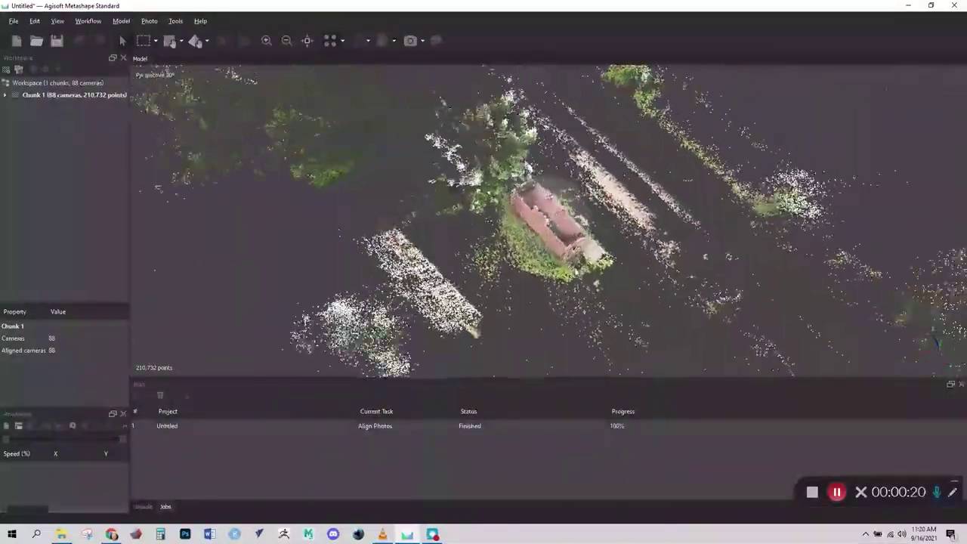
pyautogui.moveTo(595, 284); pyautogui.dragTo(544, 262)
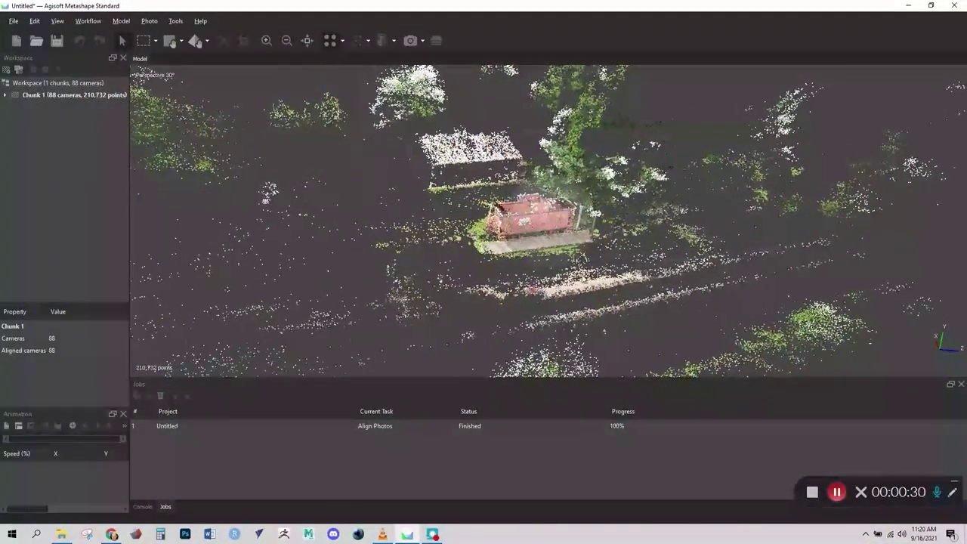
pyautogui.scroll(5, 527, 239)
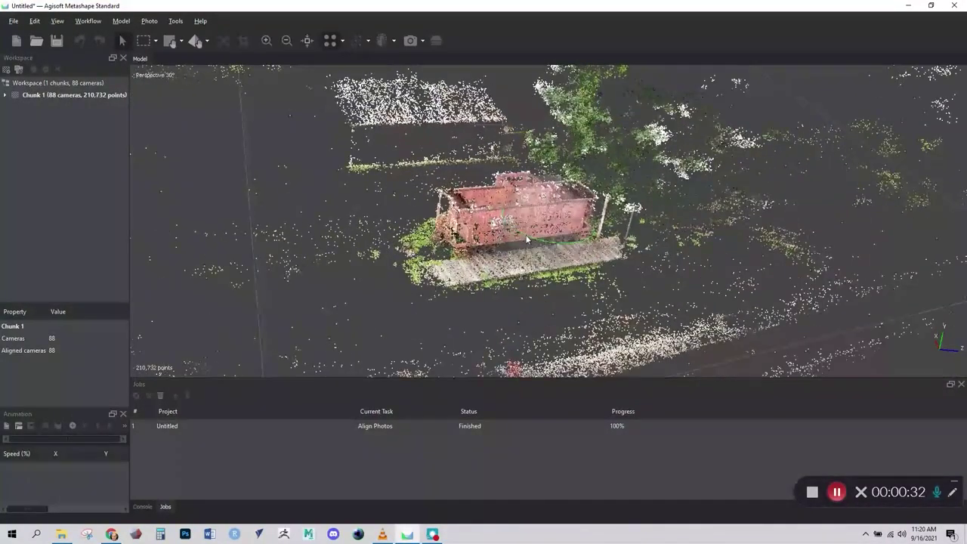
pyautogui.scroll(4, 527, 240)
pyautogui.scroll(-6, 508, 302)
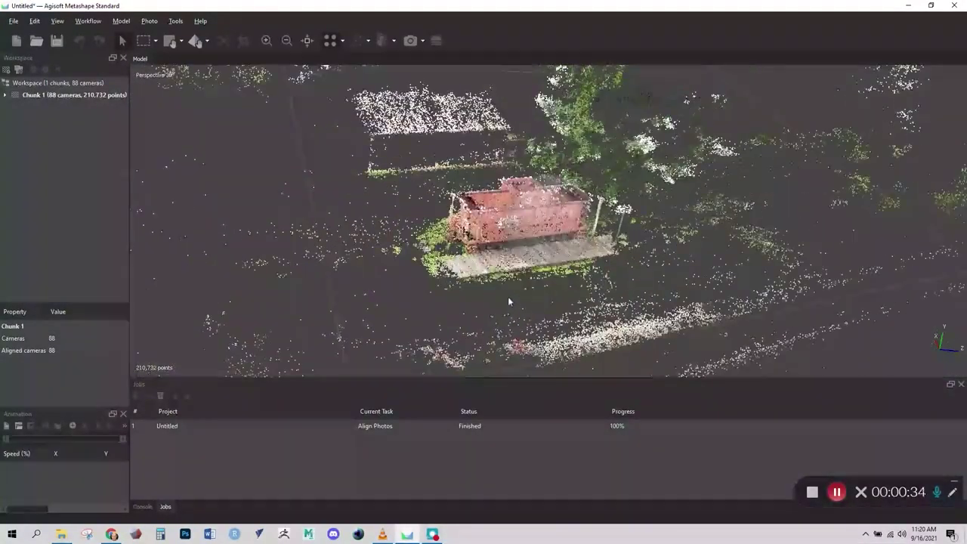
pyautogui.moveTo(508, 301); pyautogui.dragTo(377, 212)
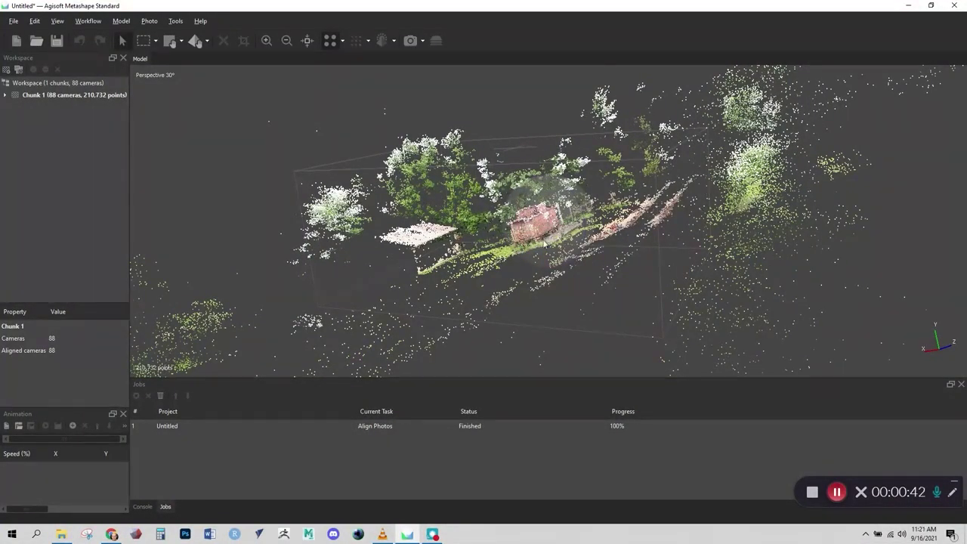
# Step: Orbit the sparse cloud, then activate Move Region and list its Move/Resize/Rotate/Reset options
pyautogui.moveTo(544, 242); pyautogui.dragTo(521, 250)
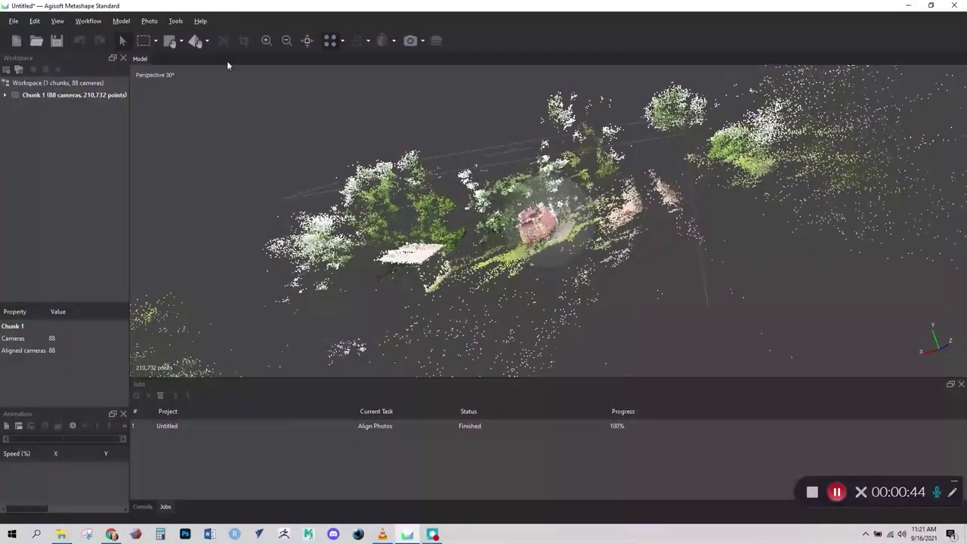
pyautogui.click(173, 46)
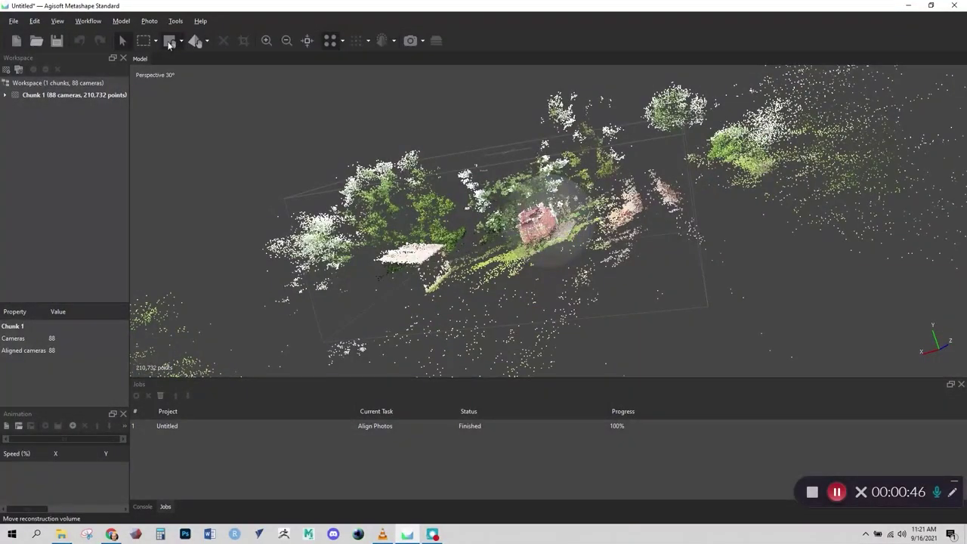
pyautogui.moveTo(650, 200); pyautogui.dragTo(567, 242)
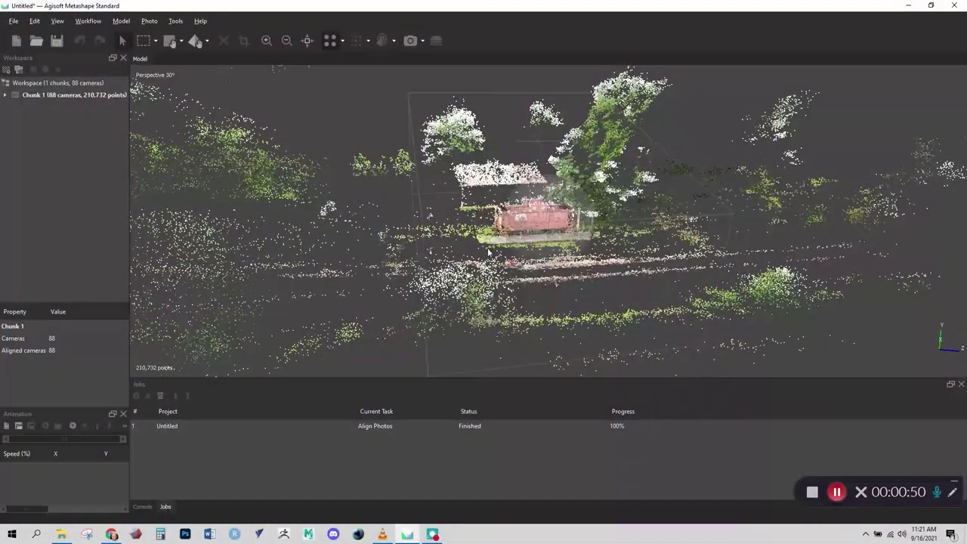
pyautogui.moveTo(475, 243); pyautogui.dragTo(534, 268)
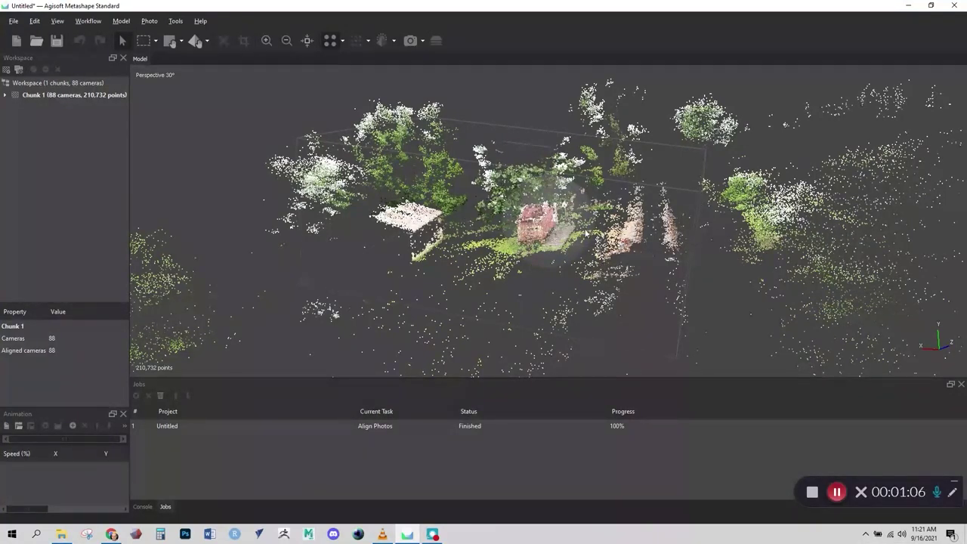
pyautogui.moveTo(529, 308)
pyautogui.mouseDown()
pyautogui.moveTo(550, 300)
pyautogui.moveTo(542, 295)
pyautogui.mouseUp()
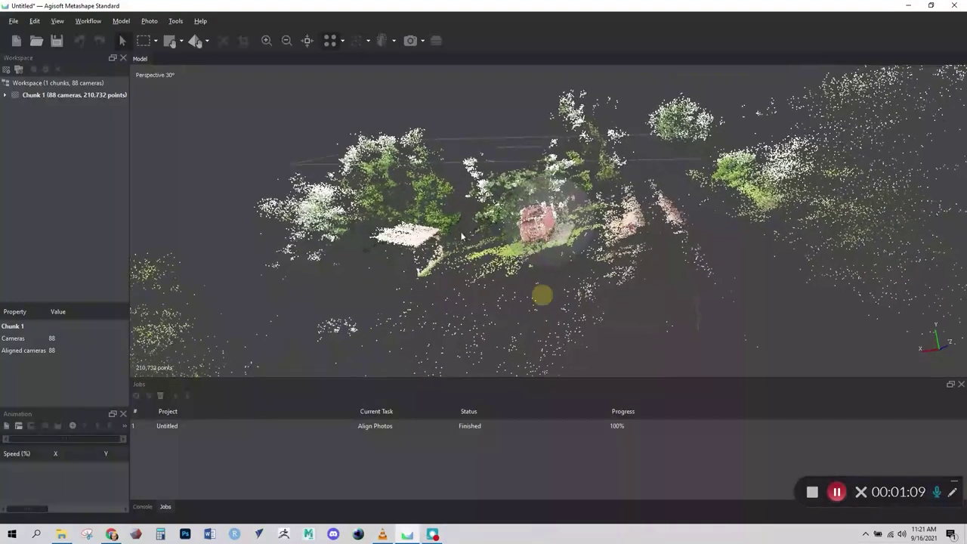
pyautogui.click(172, 42)
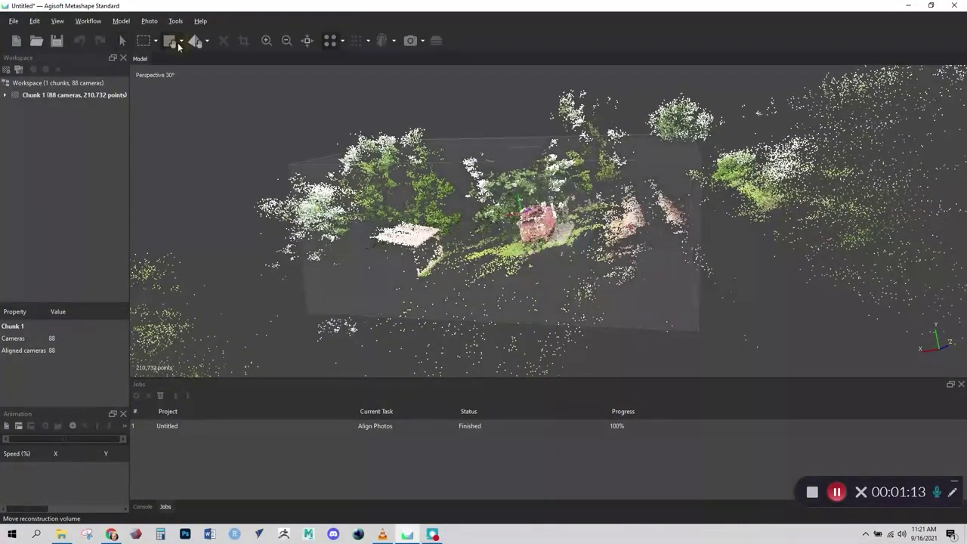
pyautogui.click(182, 42)
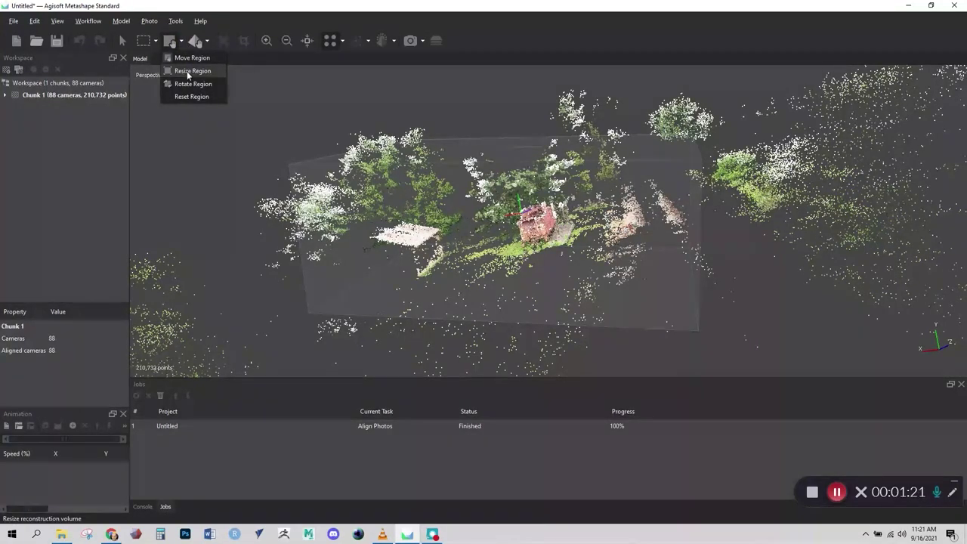
# Step: Resize the reconstruction region so it fits tightly around the caboose
pyautogui.click(187, 71)
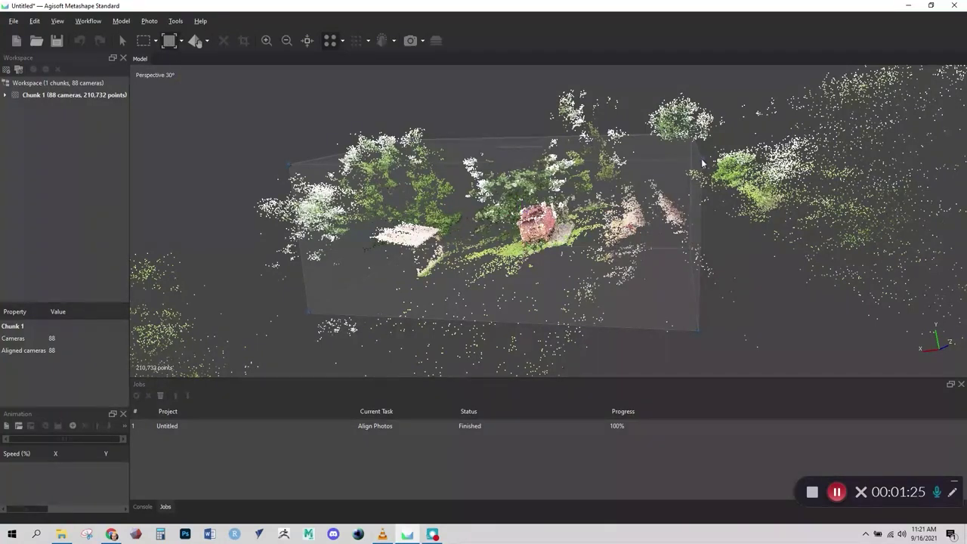
pyautogui.moveTo(698, 161); pyautogui.dragTo(573, 162)
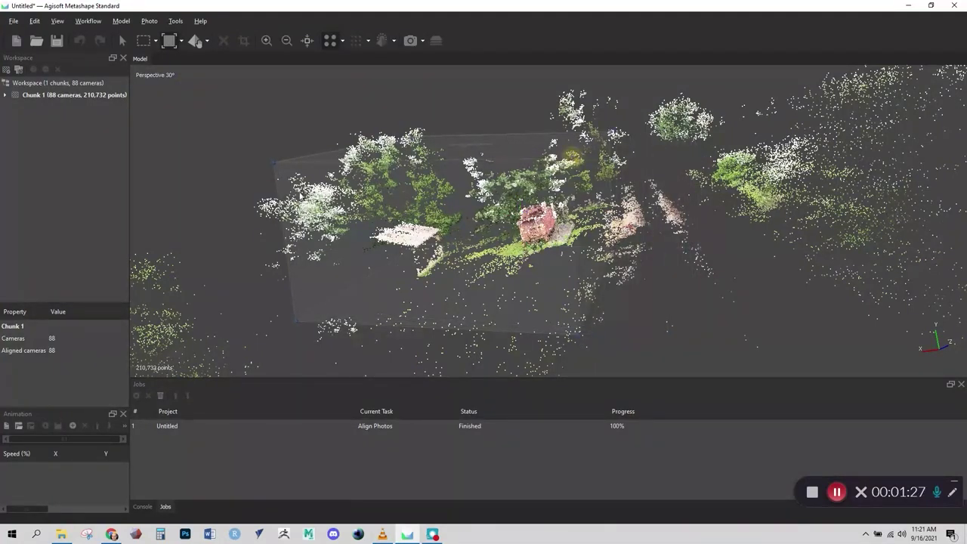
pyautogui.moveTo(272, 161); pyautogui.dragTo(456, 178)
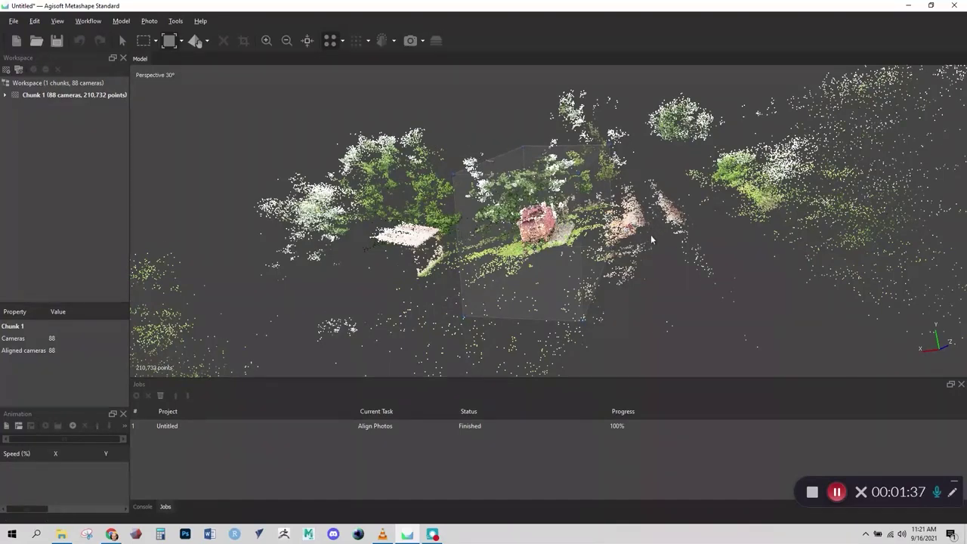
pyautogui.moveTo(651, 240); pyautogui.dragTo(177, 111)
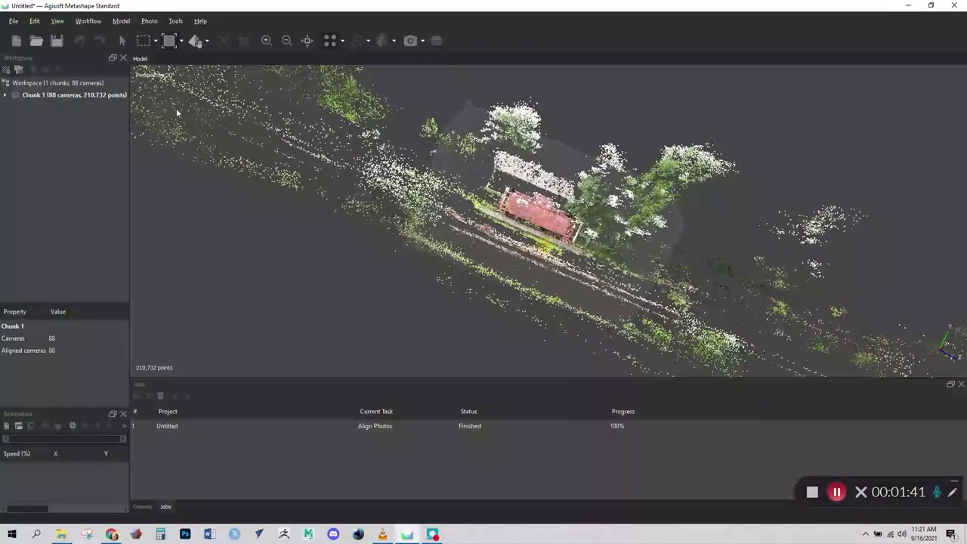
# Step: Return to the Navigation tool and orbit to a low side view of the caboose
pyautogui.click(182, 40)
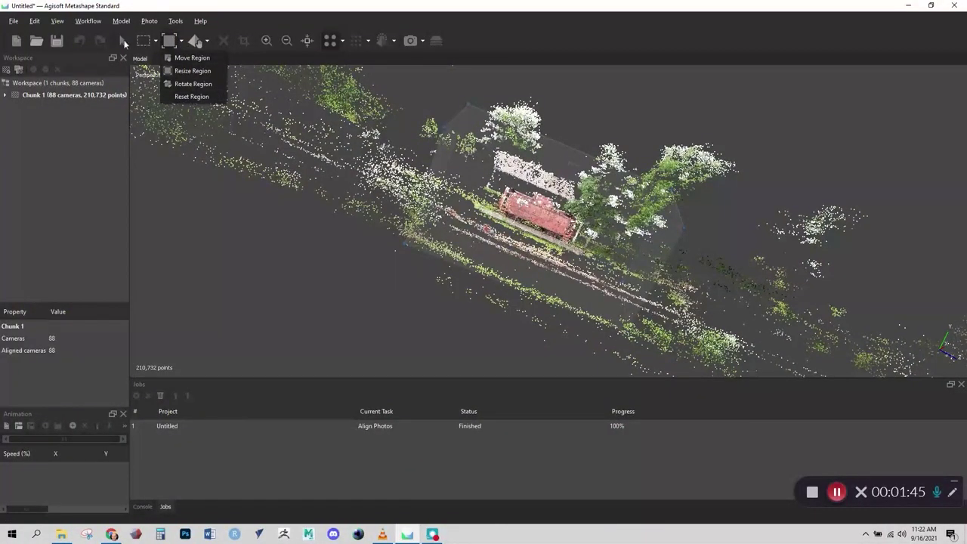
pyautogui.click(123, 42)
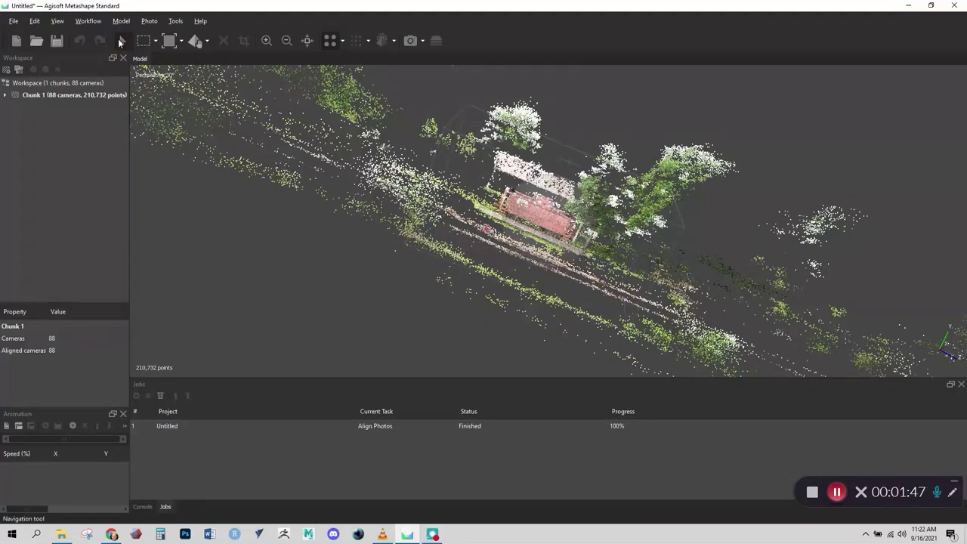
pyautogui.moveTo(401, 218); pyautogui.dragTo(484, 234)
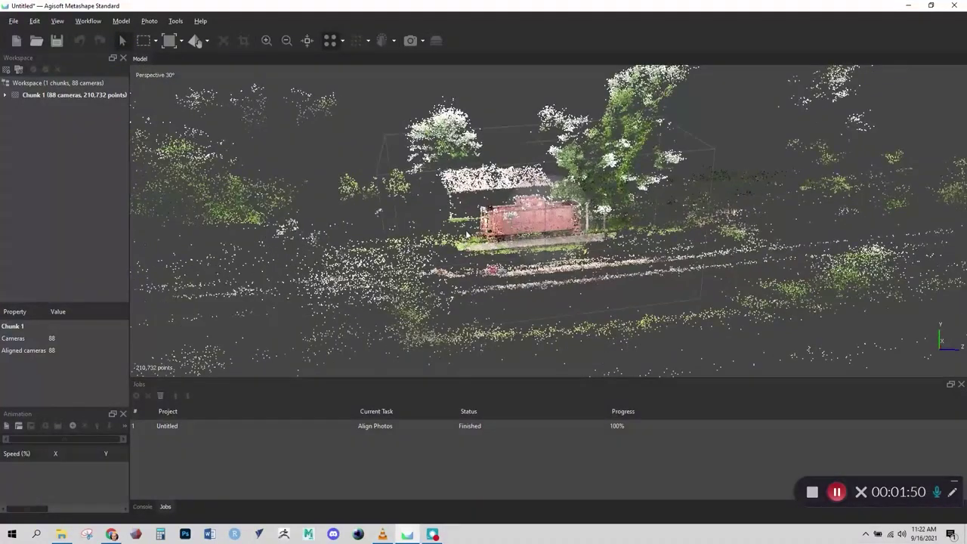
# Step: Drag the region box's left and right faces inward to the caboose, then view it from above
pyautogui.click(170, 41)
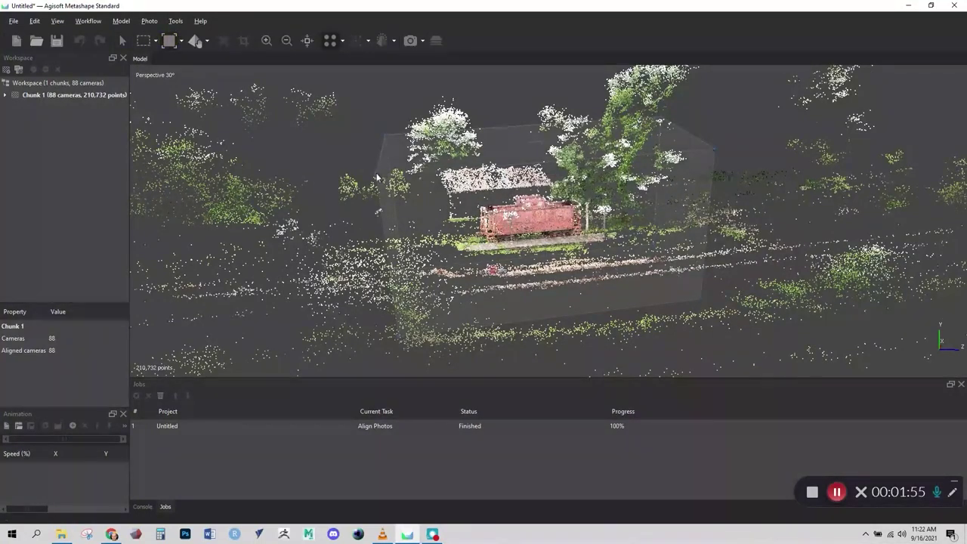
pyautogui.moveTo(378, 178); pyautogui.dragTo(446, 183)
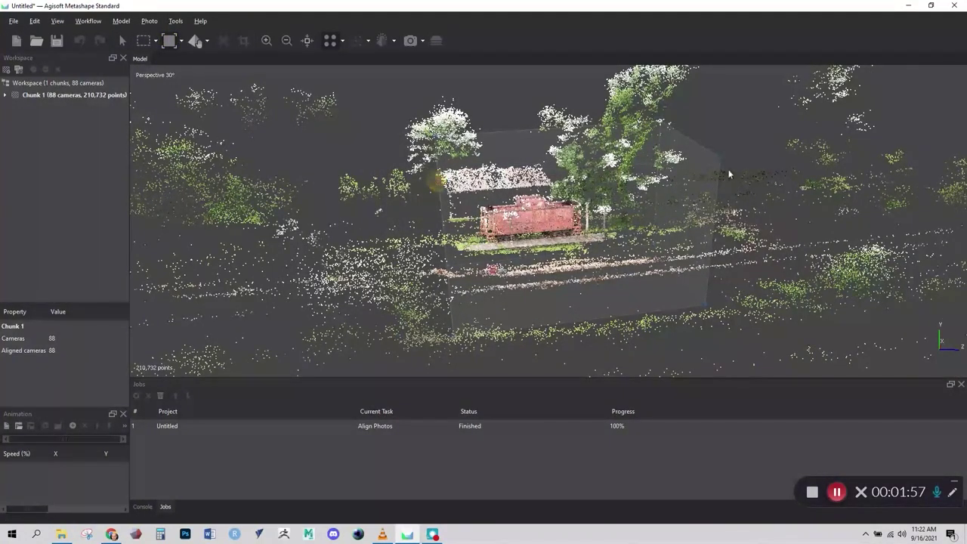
pyautogui.moveTo(719, 160); pyautogui.dragTo(654, 164)
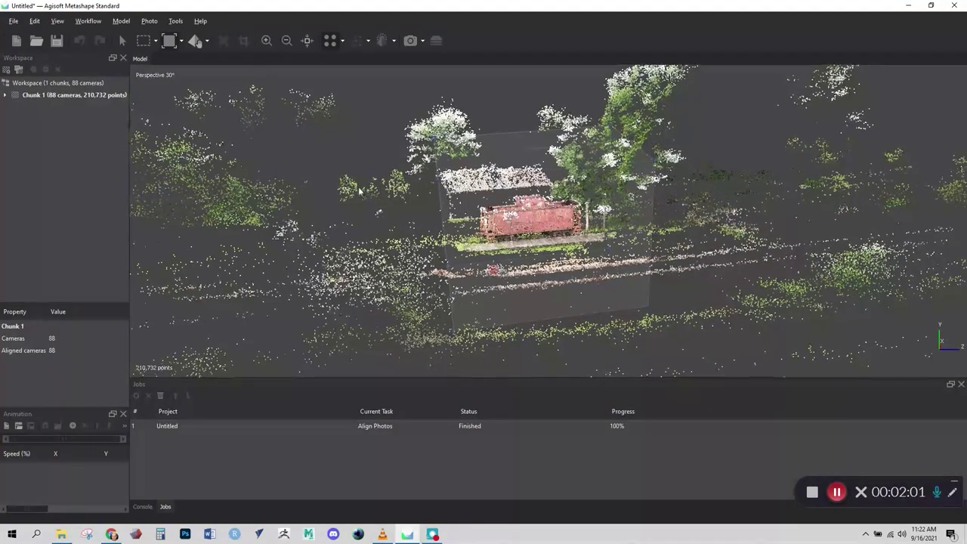
pyautogui.moveTo(360, 190); pyautogui.dragTo(476, 128)
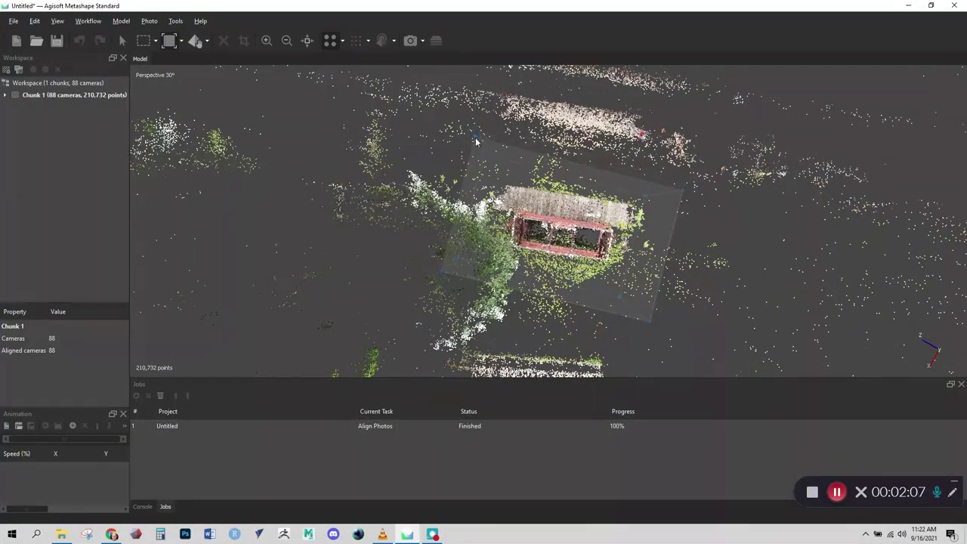
pyautogui.click(181, 41)
# Step: Rotate the region box to line up with the caboose and pull its lower edge closer
pyautogui.click(195, 84)
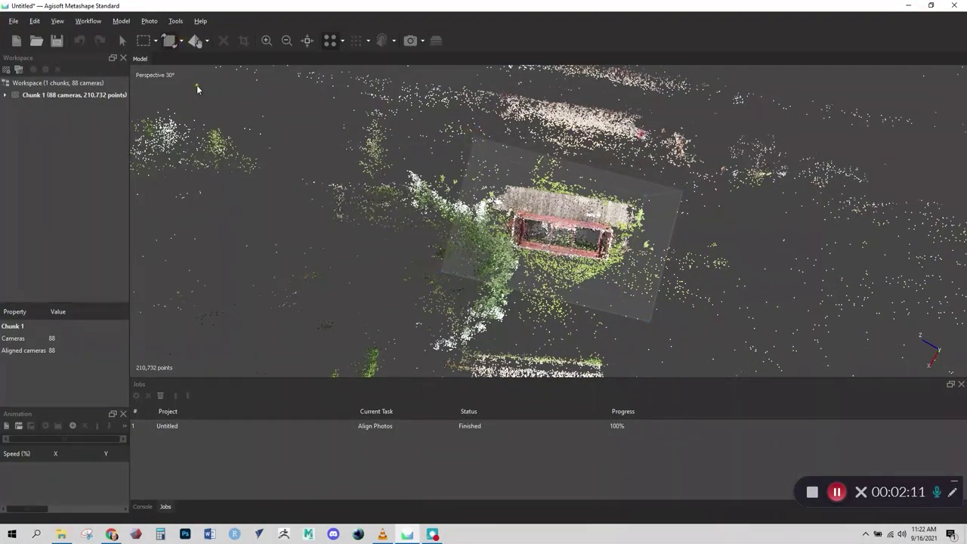
pyautogui.moveTo(637, 340); pyautogui.dragTo(669, 338)
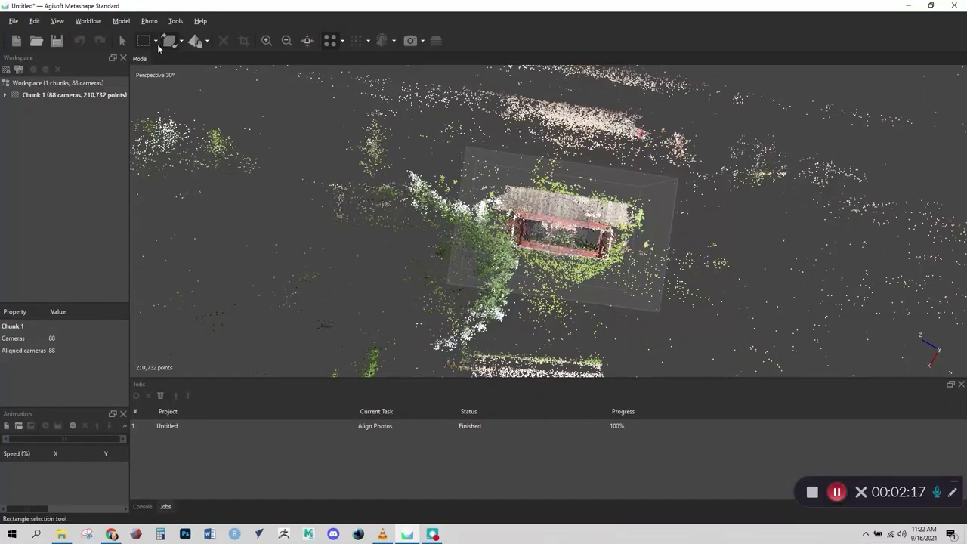
pyautogui.click(179, 43)
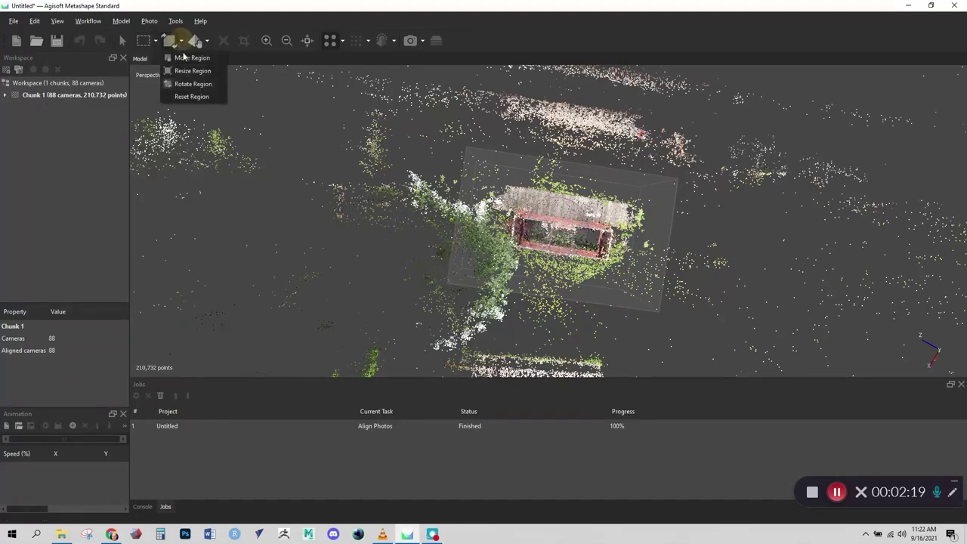
pyautogui.click(187, 68)
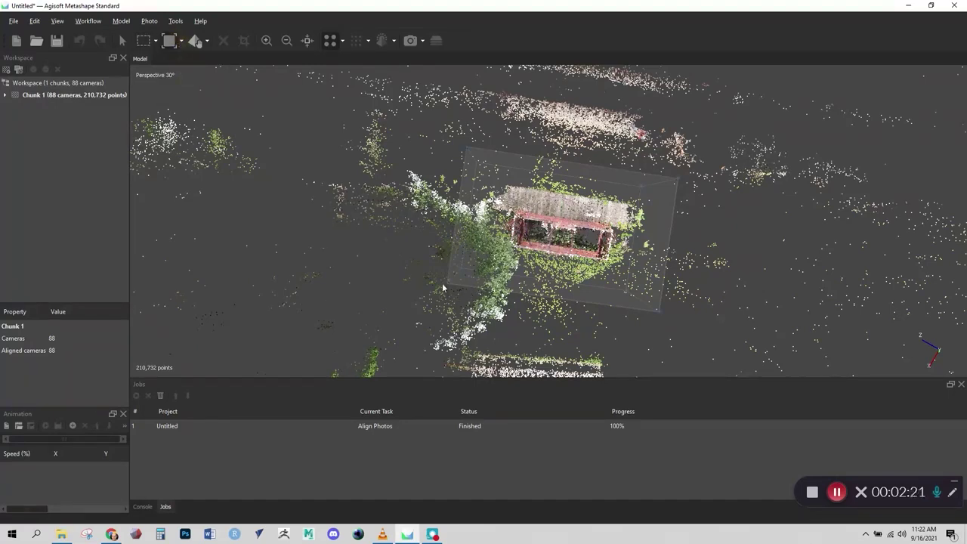
pyautogui.moveTo(446, 287); pyautogui.dragTo(449, 267)
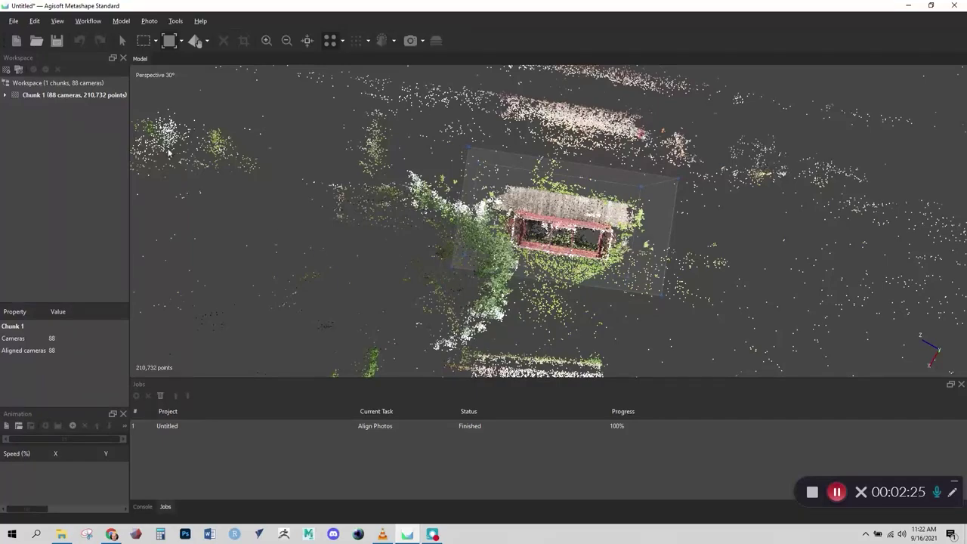
# Step: Orbit to diagonal and side views to check the trimmed region around the caboose
pyautogui.moveTo(217, 143); pyautogui.dragTo(548, 234)
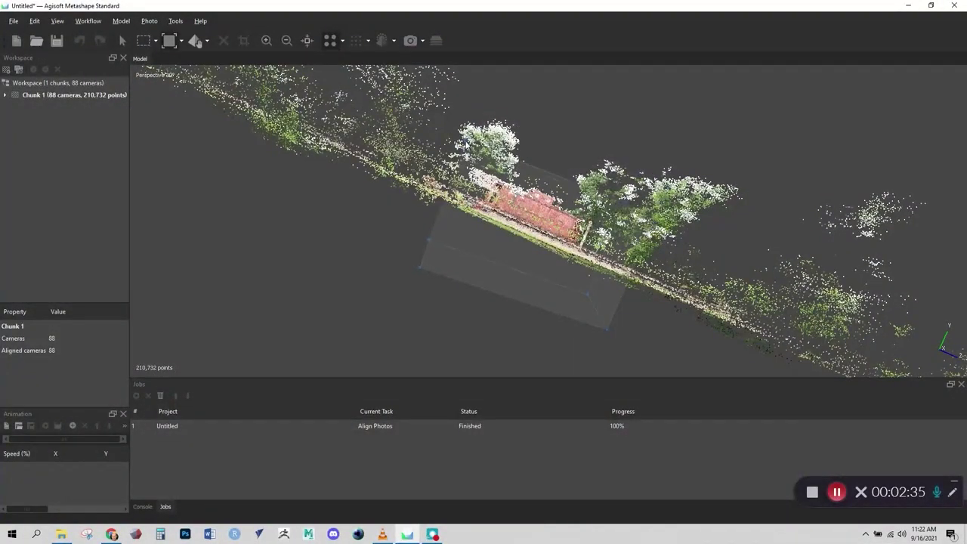
pyautogui.moveTo(476, 129); pyautogui.dragTo(457, 149)
pyautogui.moveTo(421, 270)
pyautogui.mouseDown()
pyautogui.moveTo(432, 247)
pyautogui.moveTo(444, 291)
pyautogui.moveTo(436, 260)
pyautogui.mouseUp()
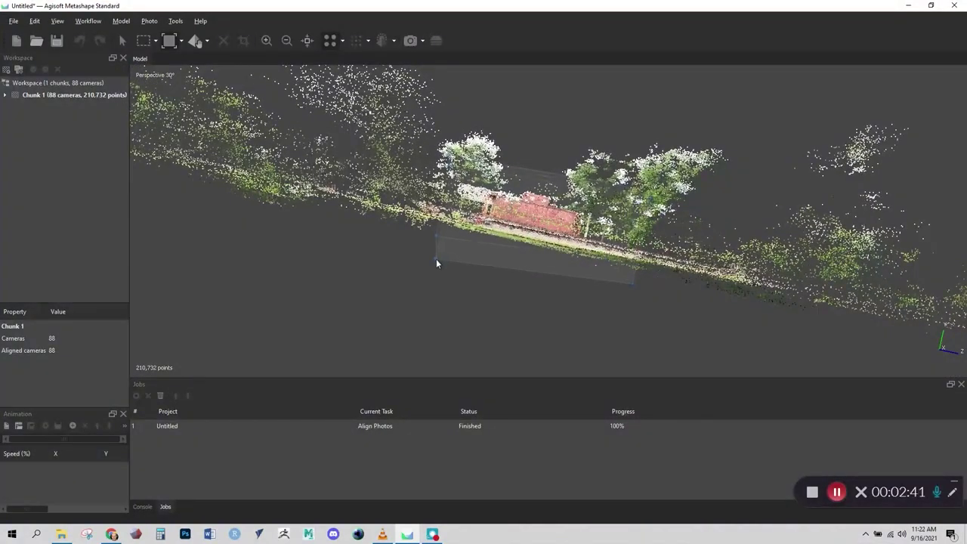
pyautogui.moveTo(455, 313); pyautogui.dragTo(643, 369)
pyautogui.moveTo(516, 309); pyautogui.dragTo(518, 330)
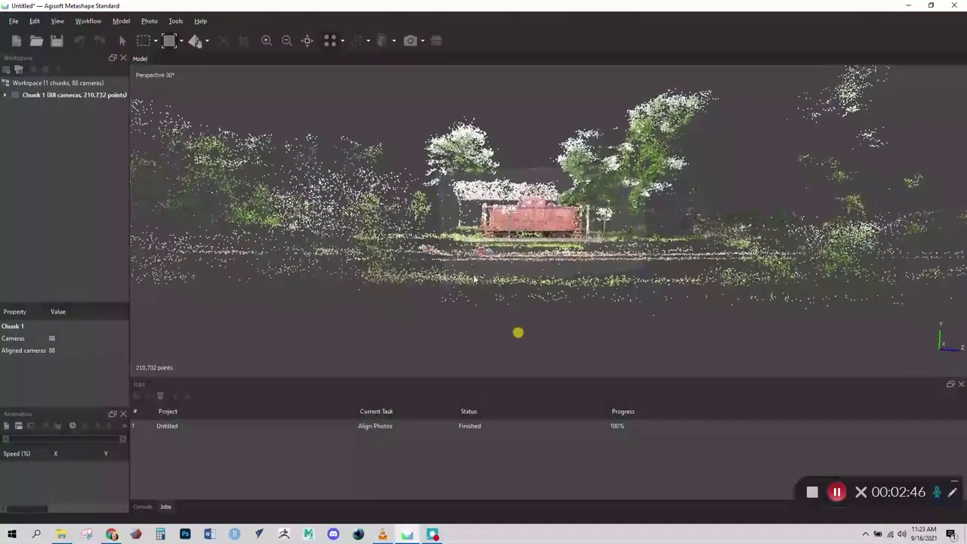
pyautogui.click(182, 41)
# Step: From a top-down view, rotate the region box to a new orientation around the caboose
pyautogui.click(184, 82)
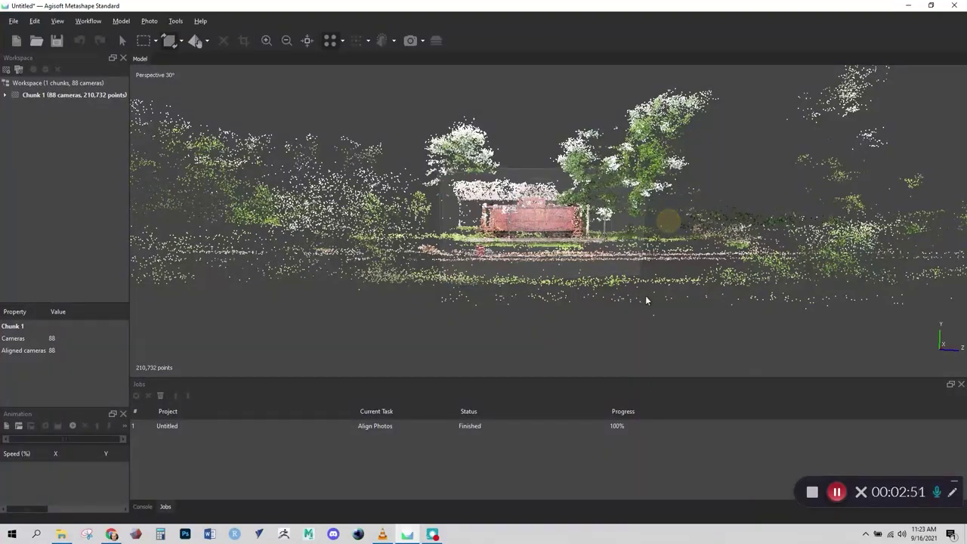
pyautogui.click(182, 42)
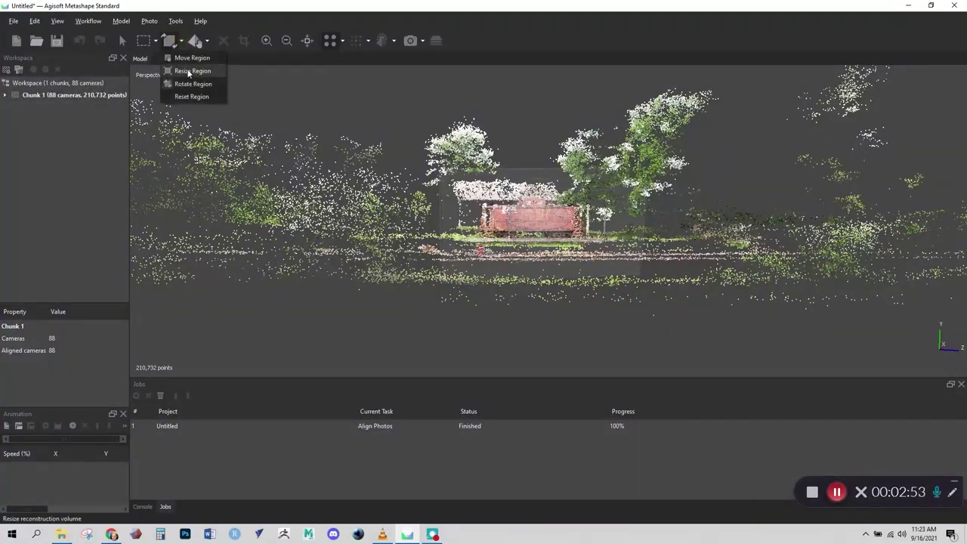
pyautogui.click(188, 71)
pyautogui.moveTo(529, 136); pyautogui.dragTo(563, 204)
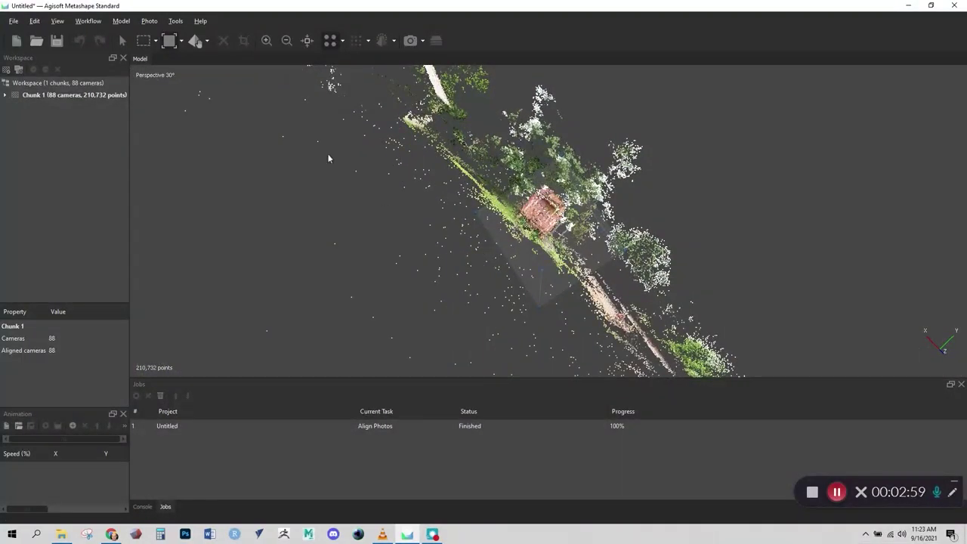
pyautogui.click(184, 42)
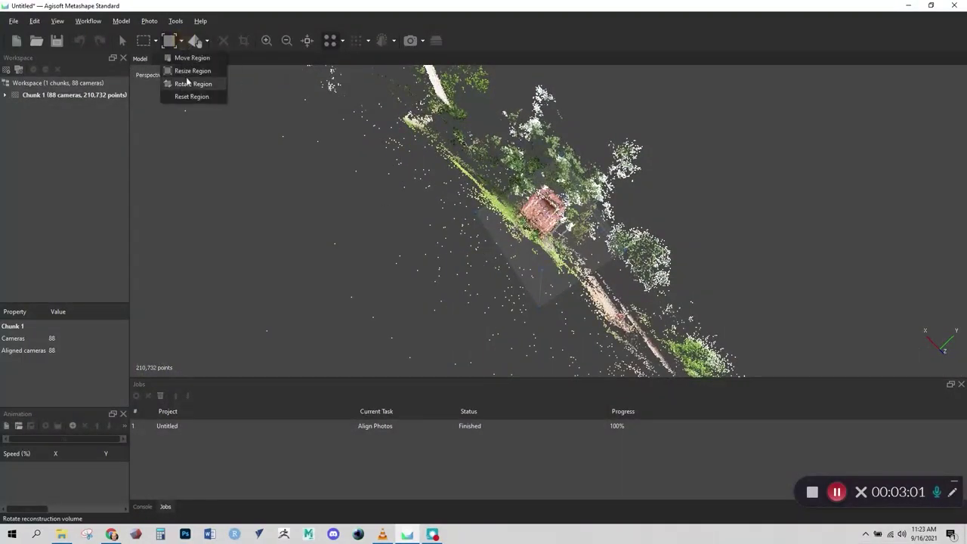
pyautogui.click(186, 80)
pyautogui.moveTo(529, 318); pyautogui.dragTo(561, 318)
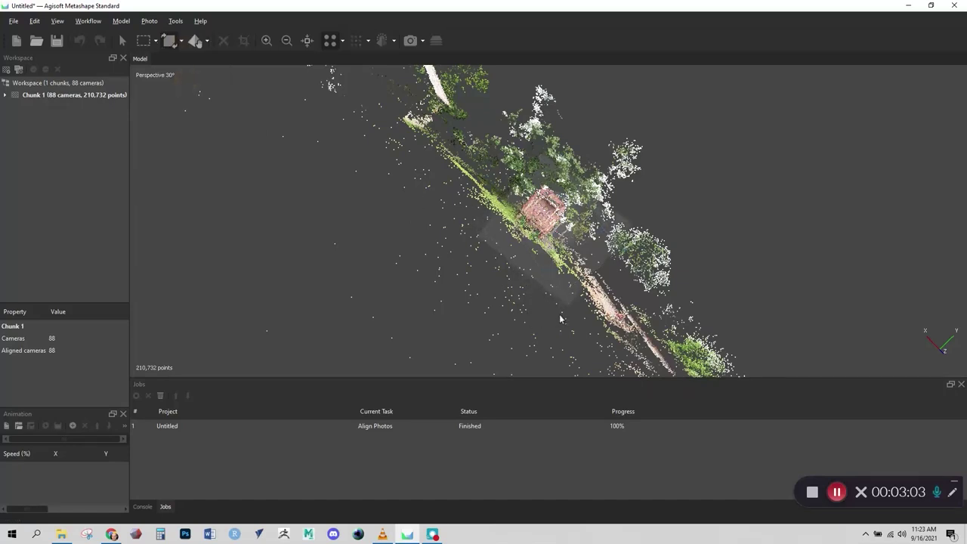
# Step: Orbit the point cloud to check how tightly the rotated region fits the caboose
pyautogui.click(181, 41)
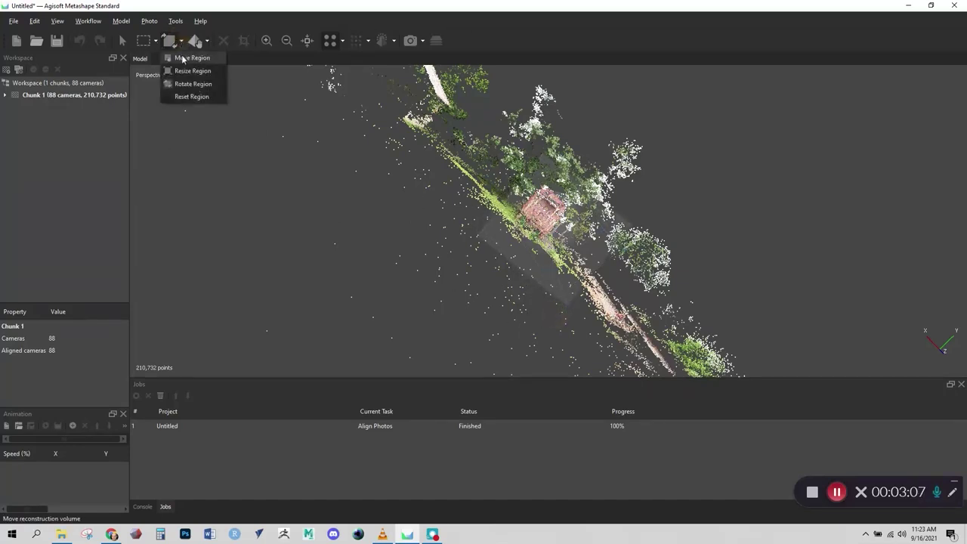
pyautogui.click(123, 40)
pyautogui.moveTo(249, 151); pyautogui.dragTo(571, 234)
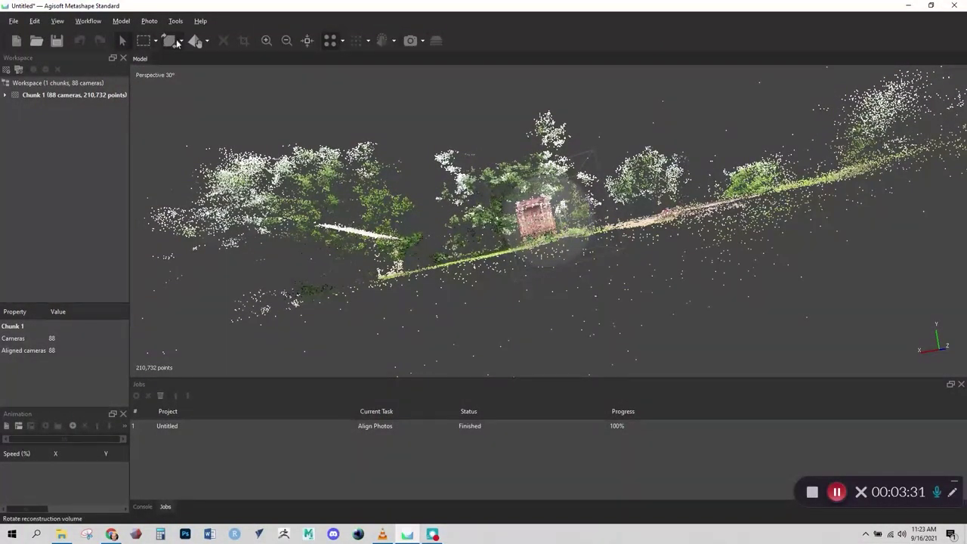
pyautogui.moveTo(609, 275); pyautogui.dragTo(603, 277)
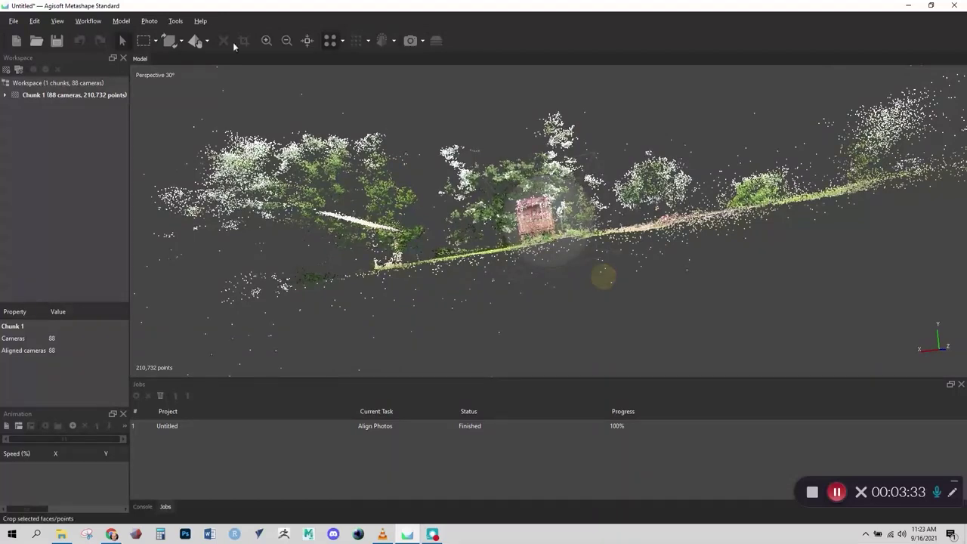
pyautogui.click(175, 45)
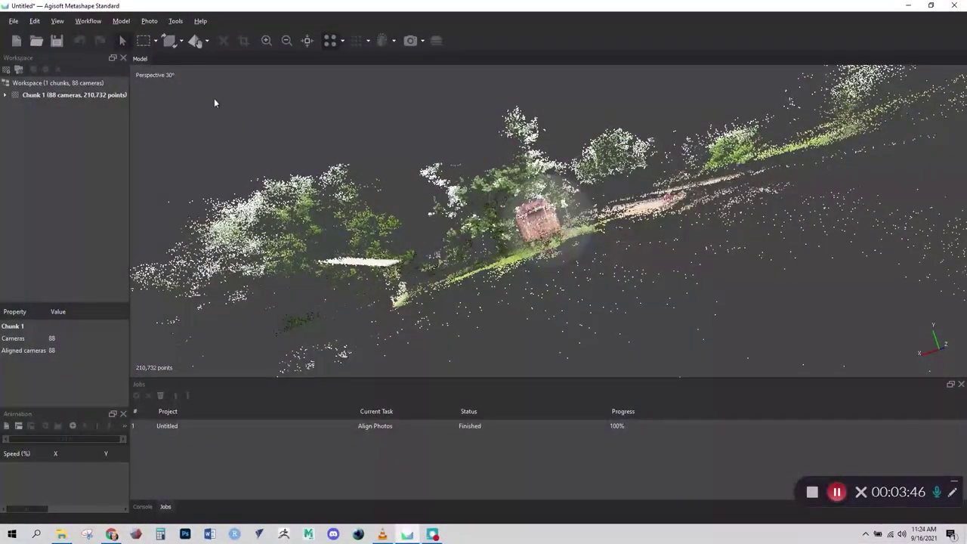
# Step: Open the Build Dense Cloud settings, then cancel without building
pyautogui.click(89, 22)
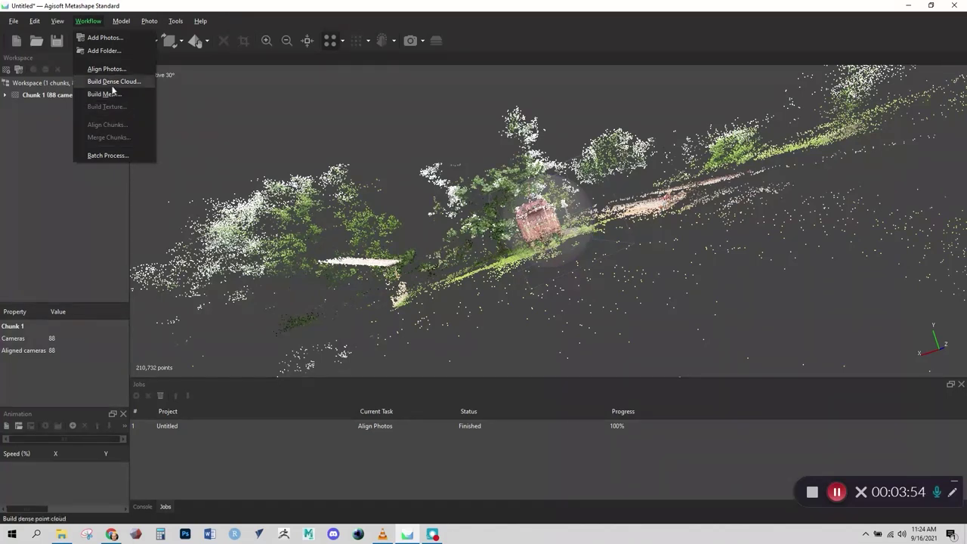
pyautogui.click(109, 83)
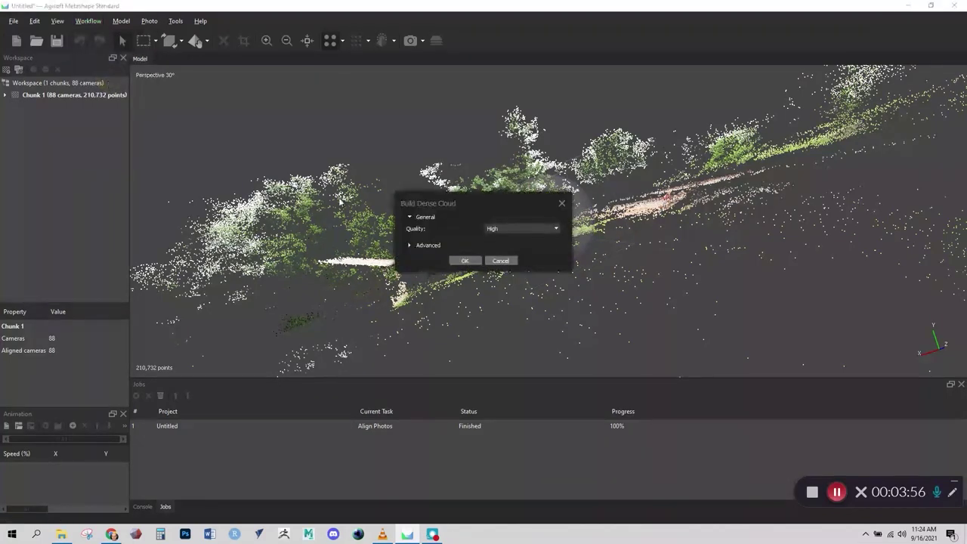
pyautogui.click(500, 259)
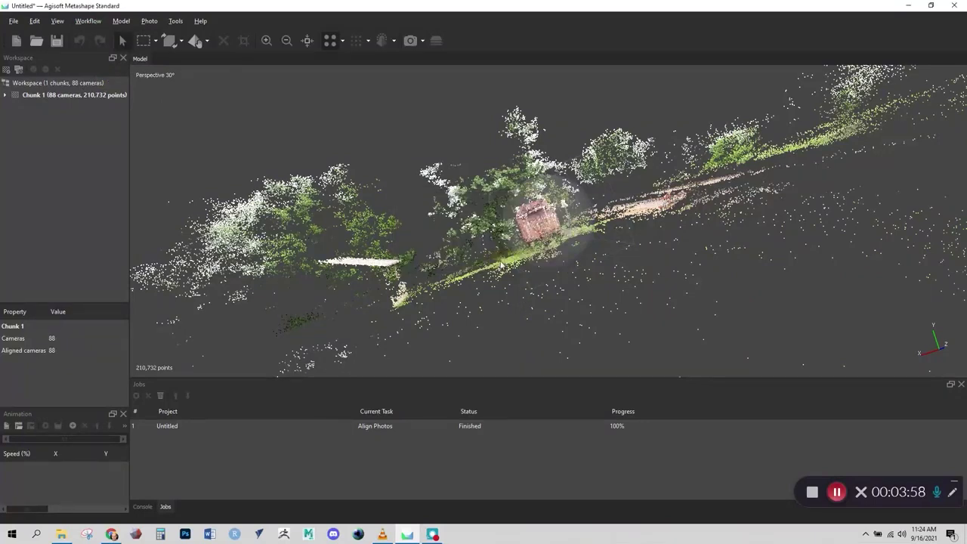
# Step: Build the dense cloud at Medium quality with Aggressive depth filtering and point colours
pyautogui.click(85, 20)
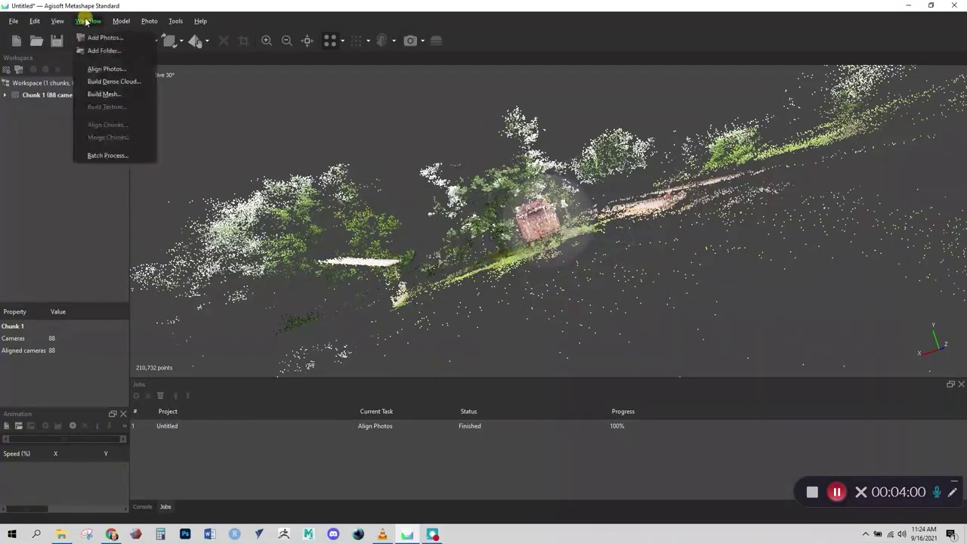
pyautogui.click(113, 81)
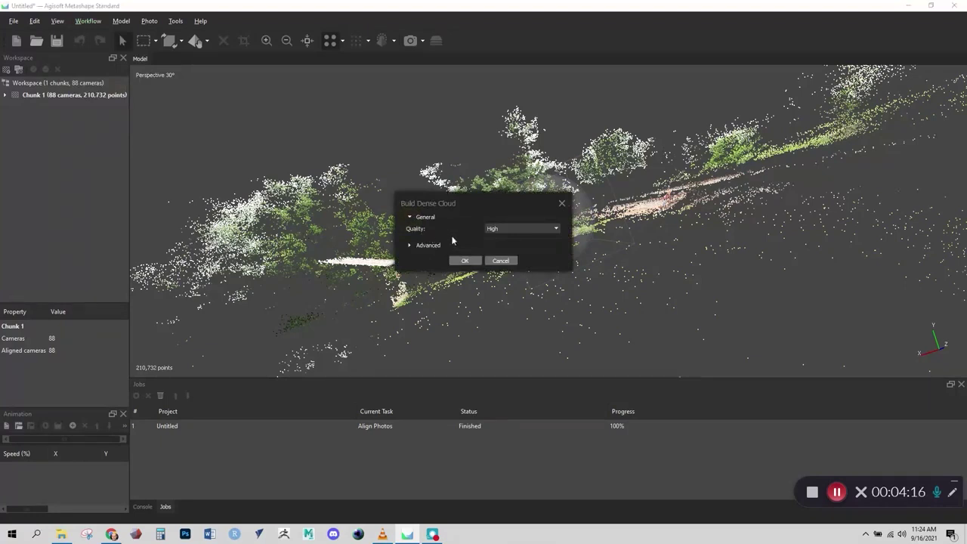
pyautogui.click(413, 245)
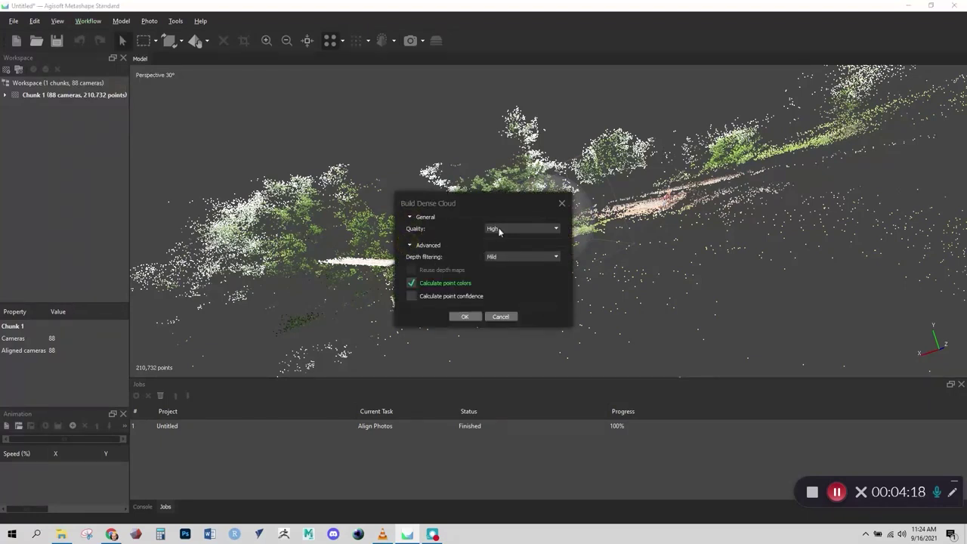
pyautogui.hotkey('alt', 'Tab')
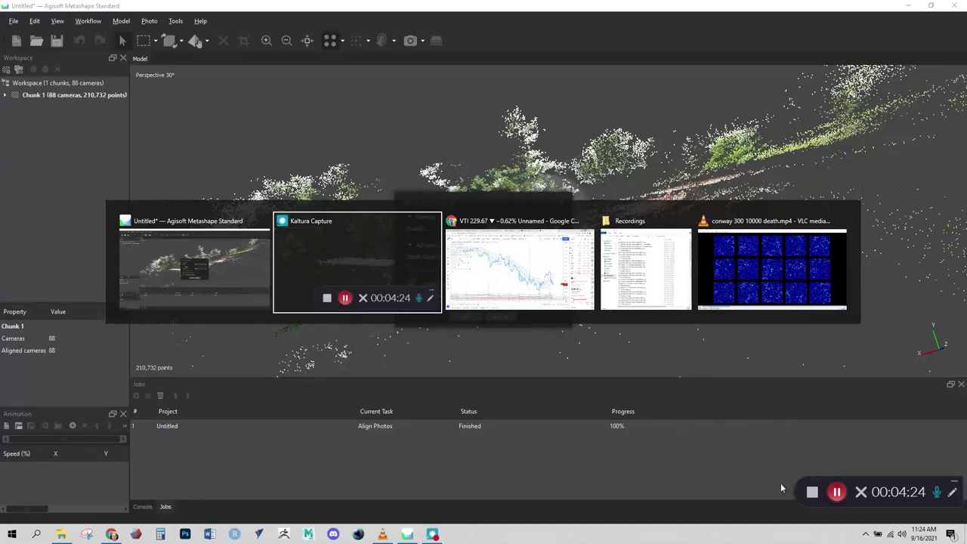
pyautogui.press('Escape')
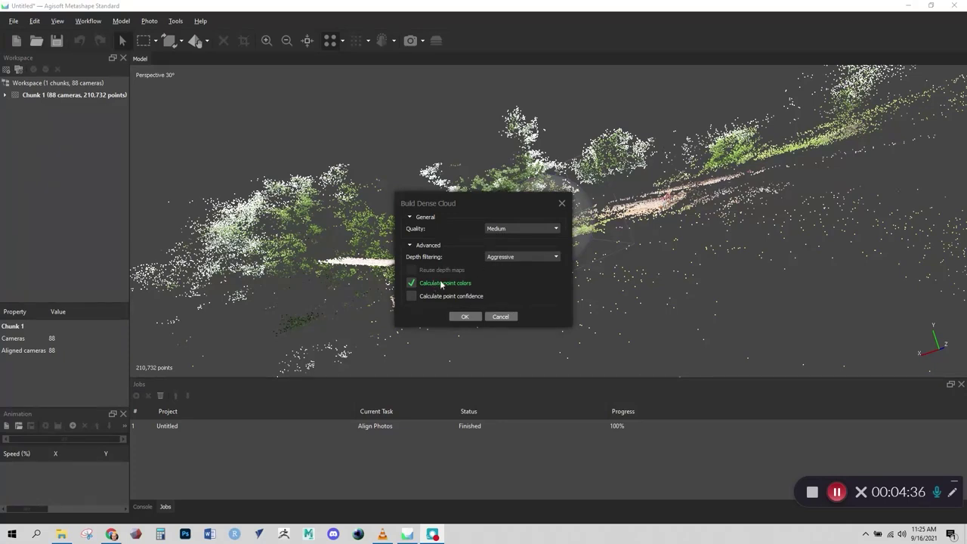
pyautogui.click(465, 318)
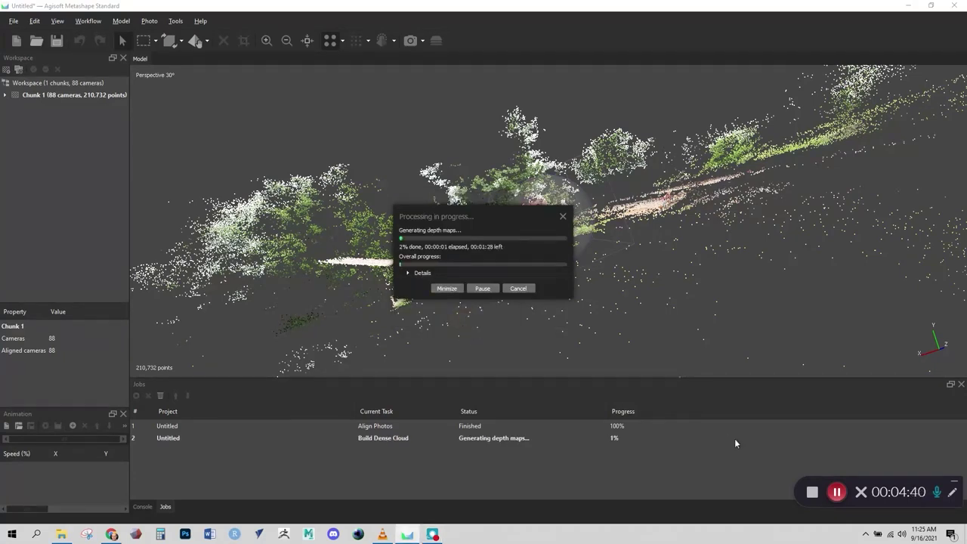
# Step: Show the finished 4,474,660-point dense cloud and orbit around the caboose to inspect it
pyautogui.click(837, 492)
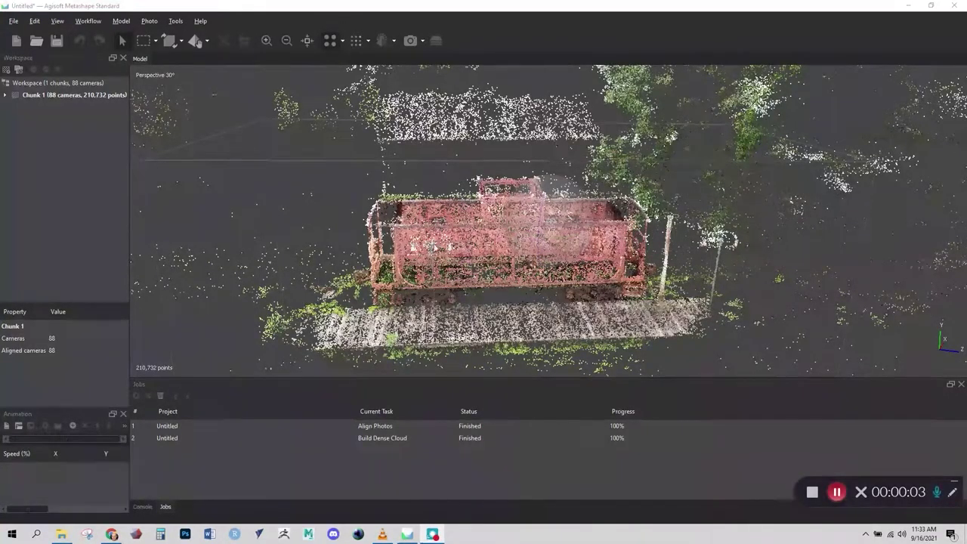
pyautogui.moveTo(438, 248); pyautogui.dragTo(513, 241)
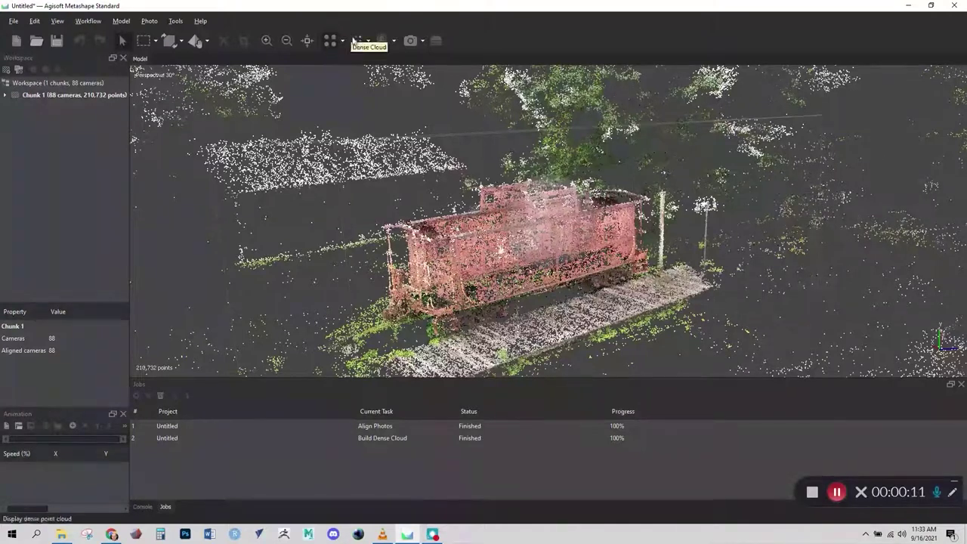
pyautogui.click(355, 41)
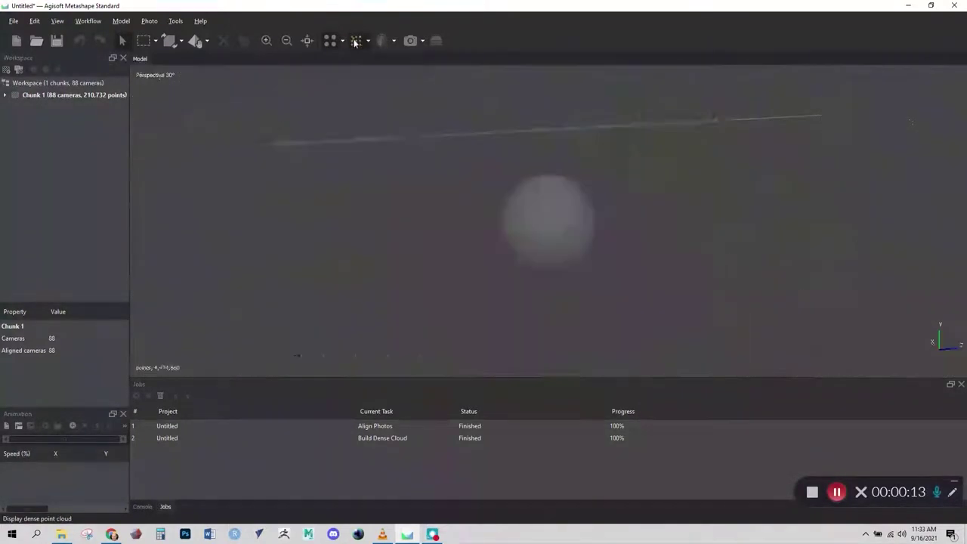
pyautogui.moveTo(571, 220); pyautogui.dragTo(529, 215)
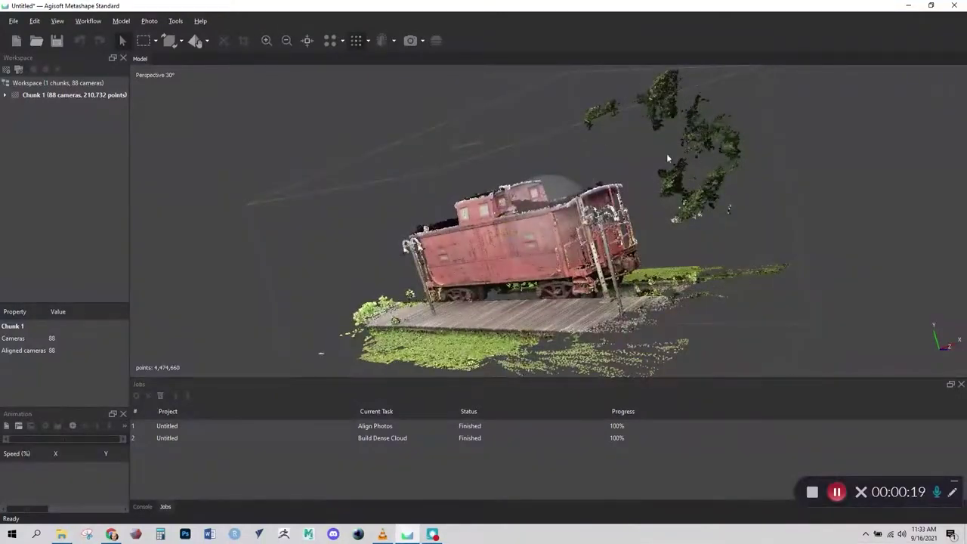
pyautogui.moveTo(675, 216); pyautogui.dragTo(709, 265)
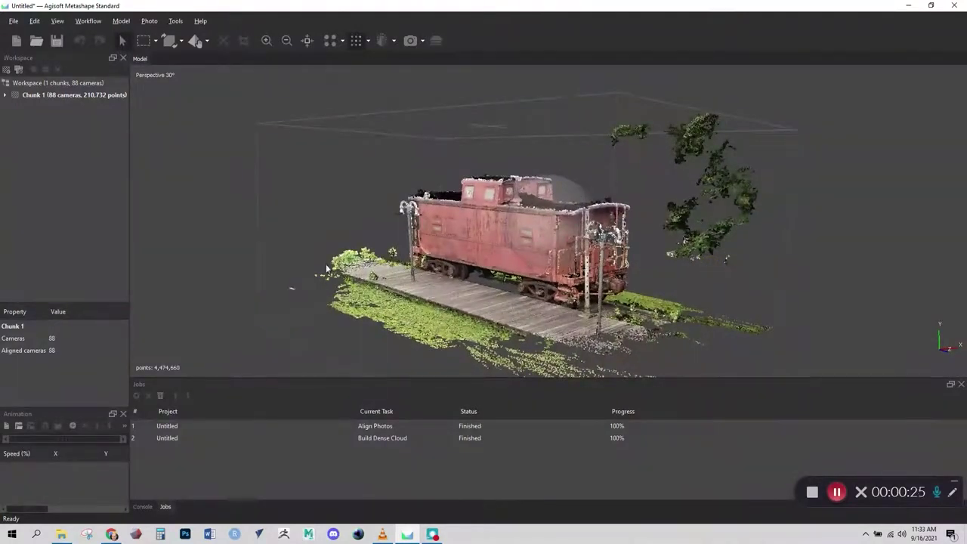
pyautogui.moveTo(376, 300)
pyautogui.mouseDown()
pyautogui.moveTo(356, 298)
pyautogui.moveTo(387, 295)
pyautogui.mouseUp()
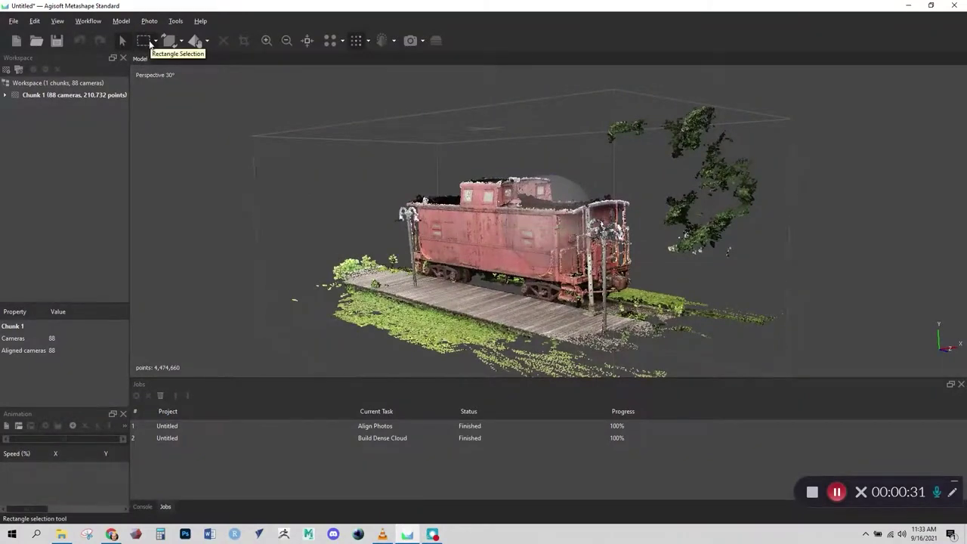
# Step: Rectangle-select and delete stray tree points right of the caboose and at the lower left
pyautogui.click(148, 42)
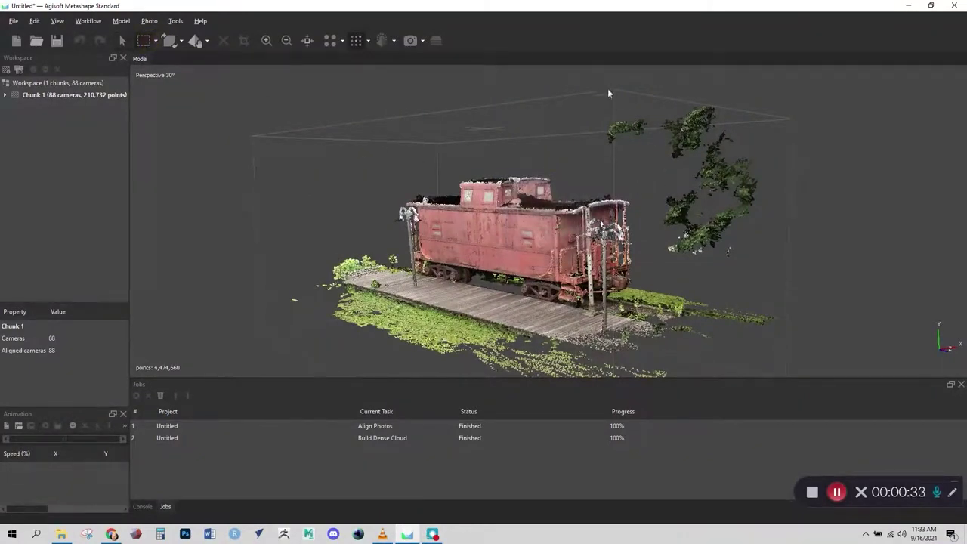
pyautogui.moveTo(578, 78); pyautogui.dragTo(812, 184)
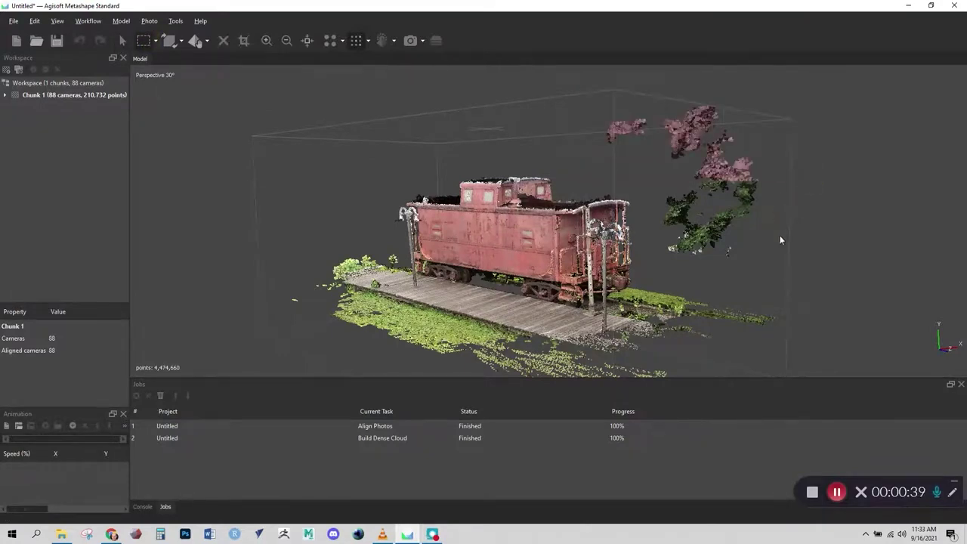
pyautogui.press('Delete')
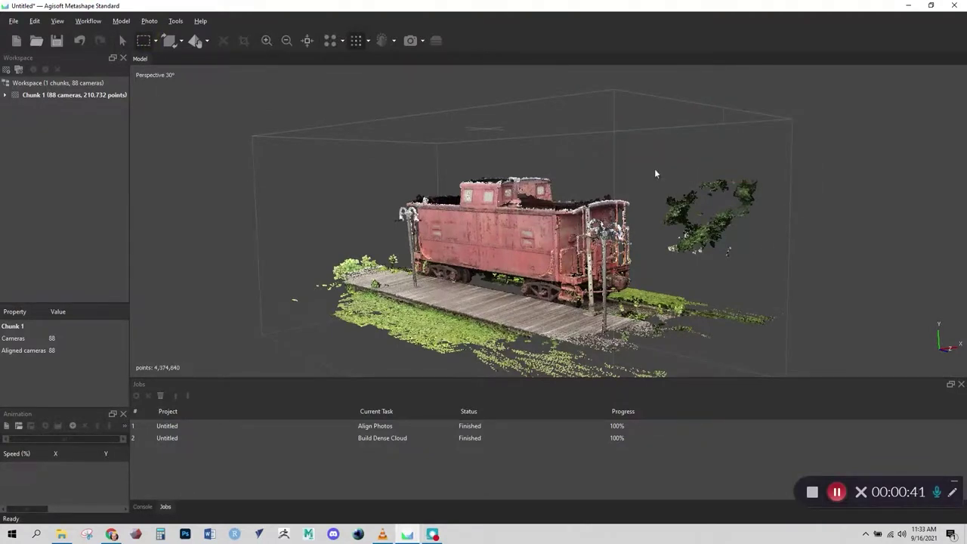
pyautogui.moveTo(647, 157); pyautogui.dragTo(803, 272)
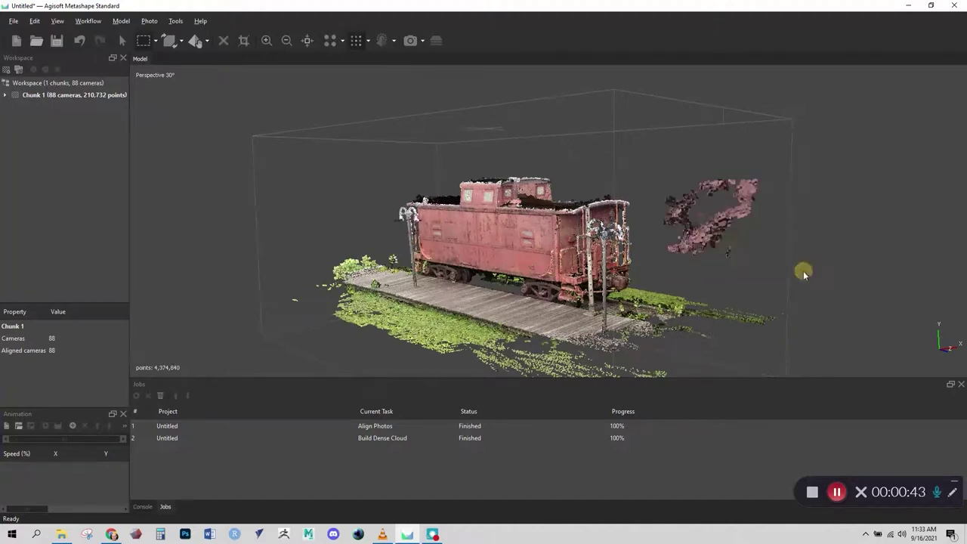
pyautogui.press('Delete')
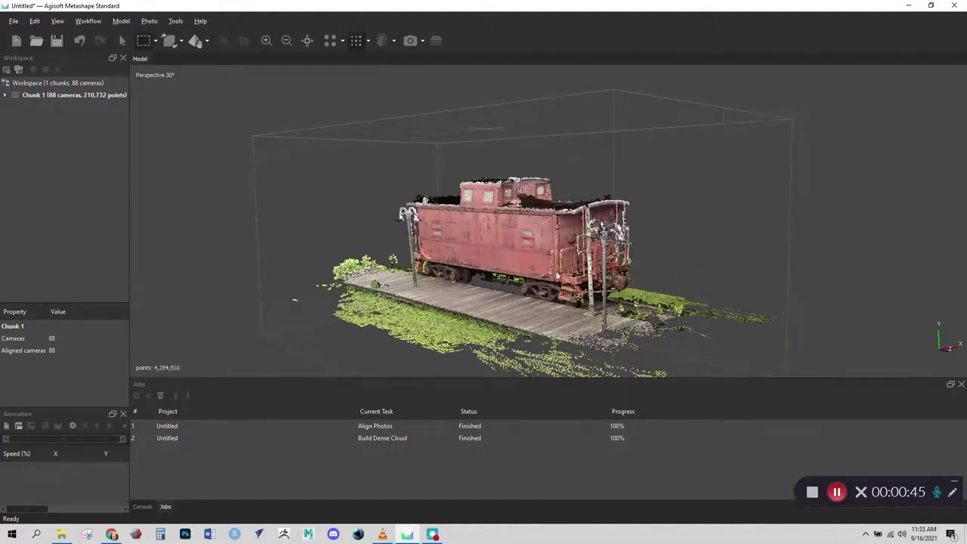
pyautogui.moveTo(311, 315); pyautogui.dragTo(265, 269)
pyautogui.press('Delete')
pyautogui.moveTo(323, 207); pyautogui.dragTo(300, 228)
# Step: From a top view, free-form select and delete stray points beside the caboose
pyautogui.click(125, 42)
pyautogui.moveTo(260, 189); pyautogui.dragTo(641, 258)
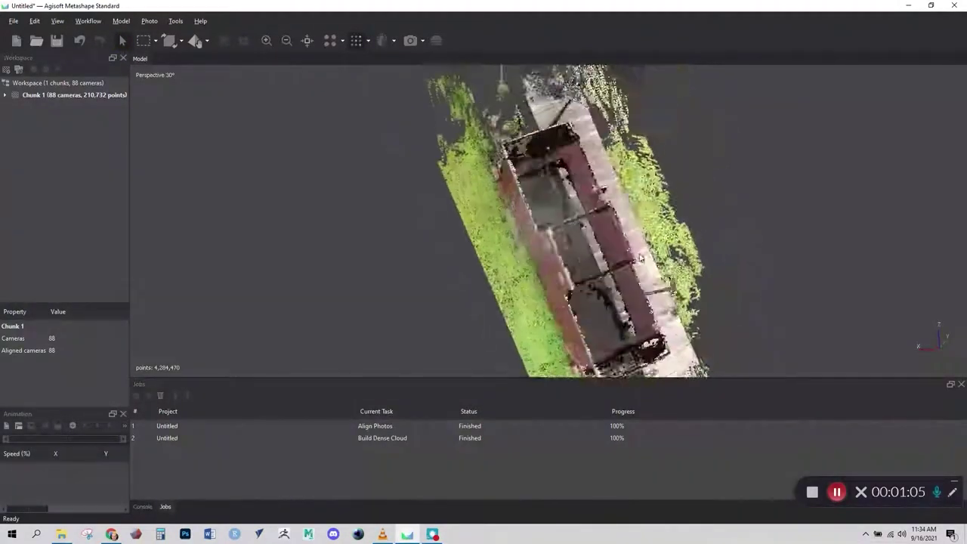
pyautogui.scroll(-4, 640, 259)
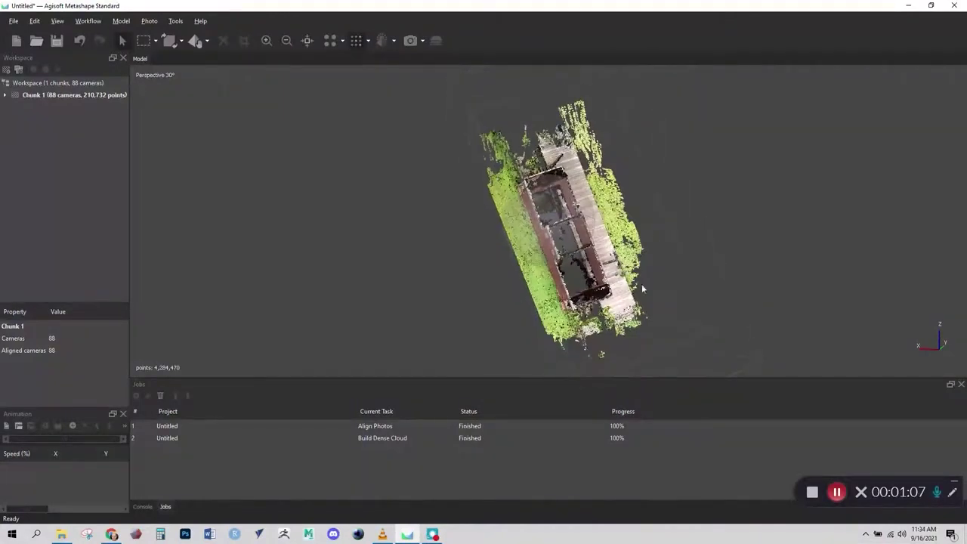
pyautogui.moveTo(663, 324); pyautogui.dragTo(663, 270)
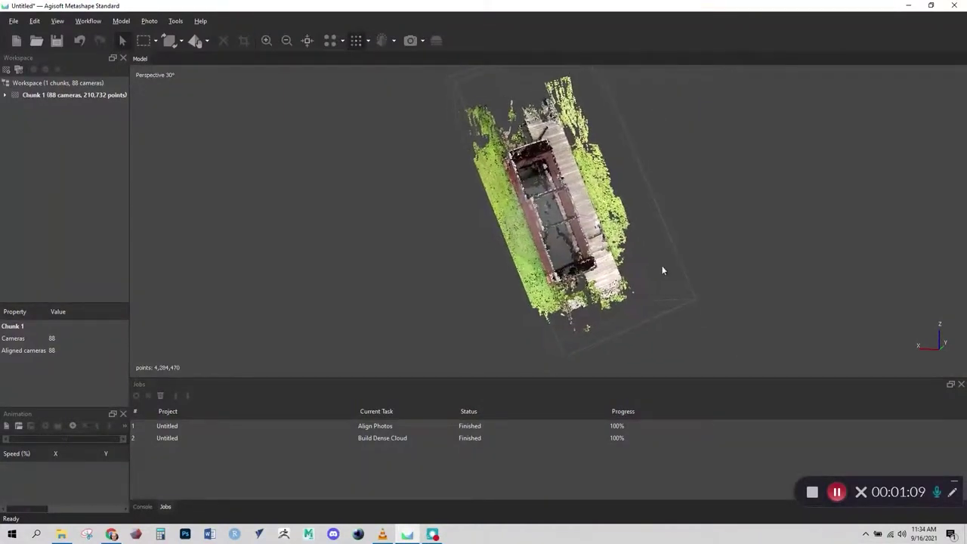
pyautogui.scroll(3, 603, 329)
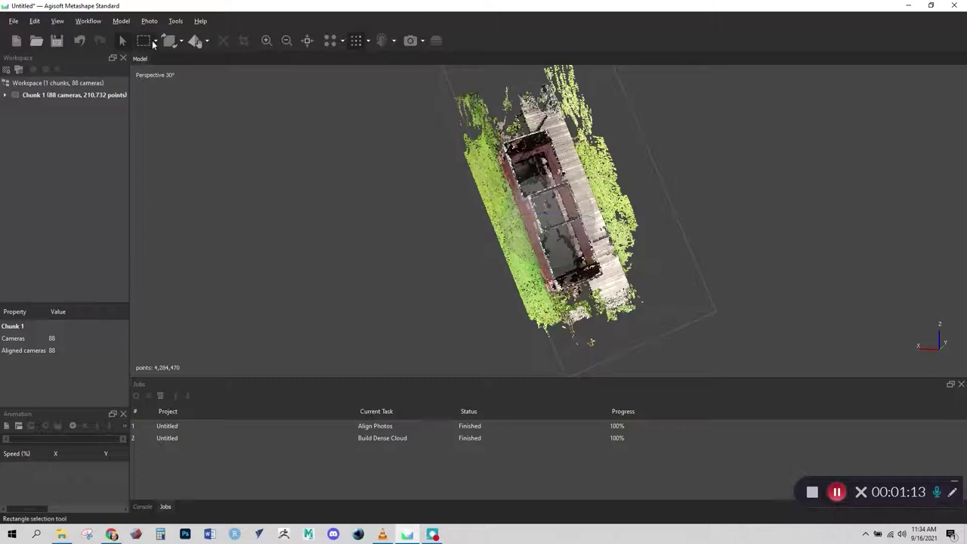
pyautogui.click(154, 43)
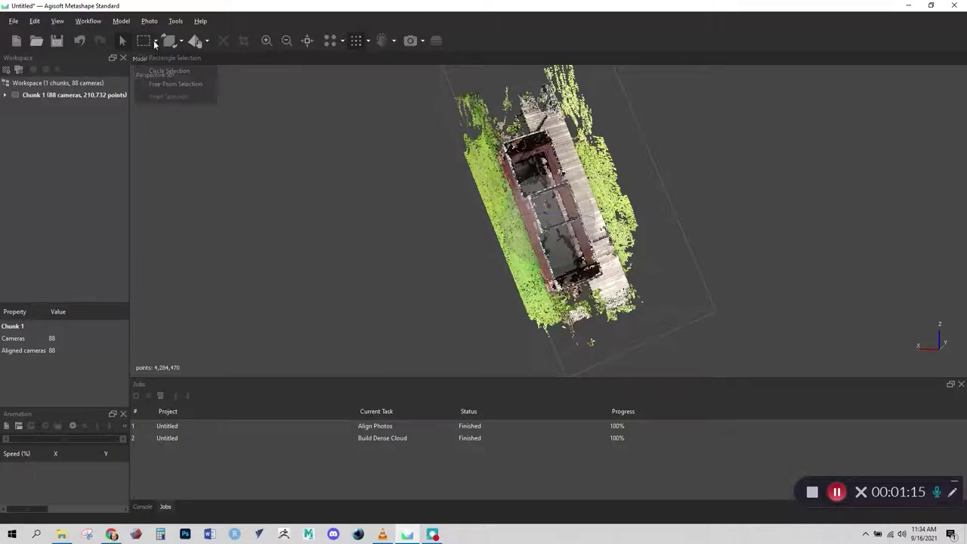
pyautogui.click(153, 86)
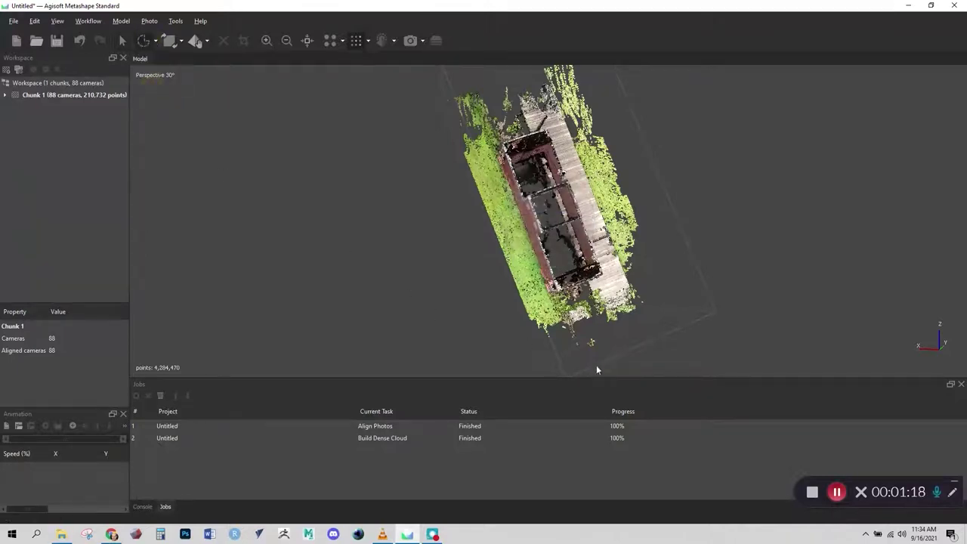
pyautogui.click(607, 334)
pyautogui.click(591, 332)
pyautogui.doubleClick(597, 362)
pyautogui.press('Delete')
# Step: Delete another stray group and outline stray points at the caboose's far end
pyautogui.click(655, 296)
pyautogui.doubleClick(645, 313)
pyautogui.press('Delete')
pyautogui.click(500, 79)
pyautogui.click(503, 114)
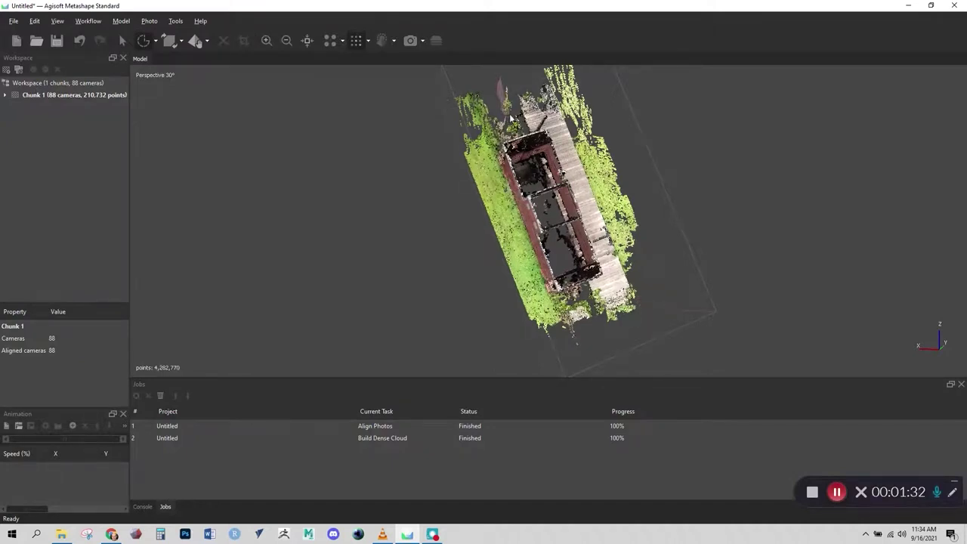
pyautogui.doubleClick(518, 101)
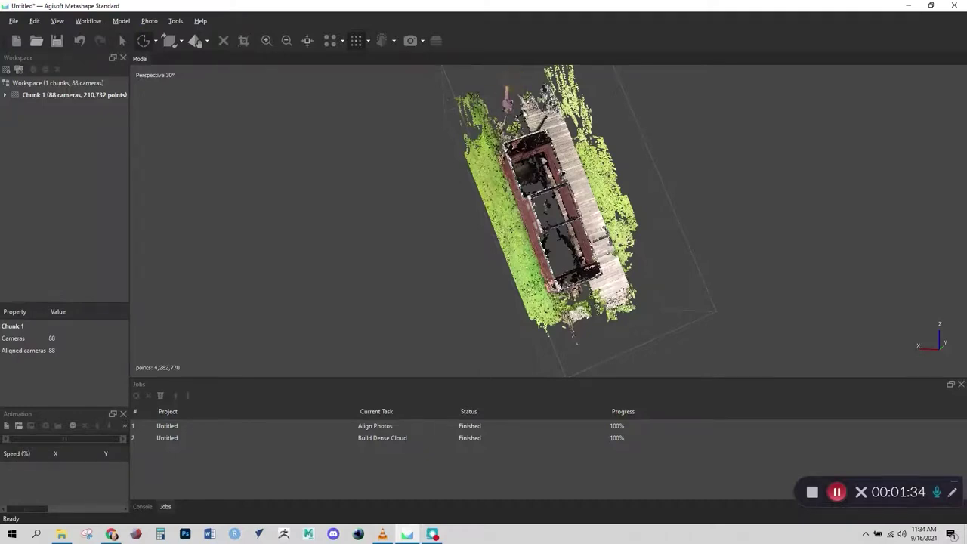
# Step: Orbit to a side and diagonal view to check the cleaned caboose cloud
pyautogui.click(123, 40)
pyautogui.moveTo(514, 265); pyautogui.dragTo(572, 210)
pyautogui.press('KP_3')
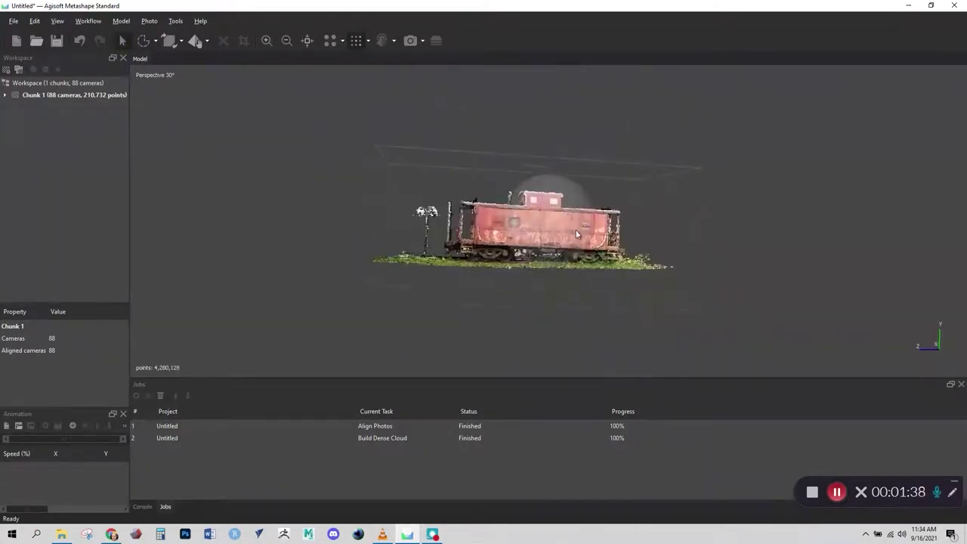
pyautogui.scroll(4, 503, 309)
pyautogui.moveTo(425, 327); pyautogui.dragTo(488, 335)
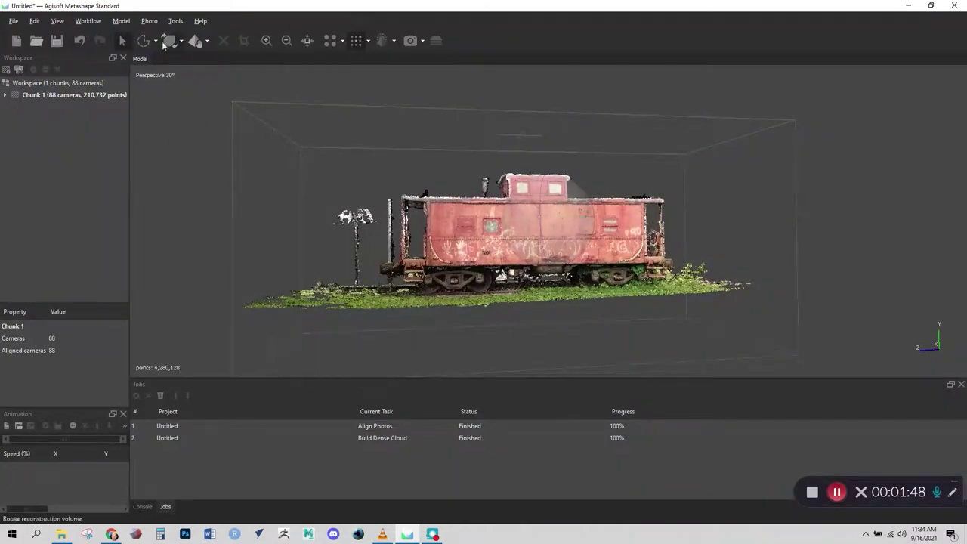
pyautogui.click(91, 22)
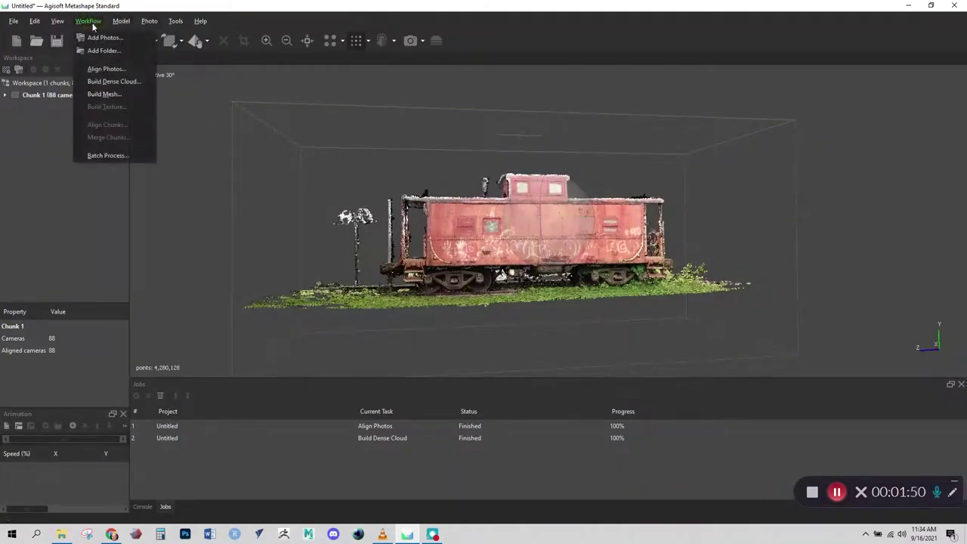
# Step: Build an Arbitrary 3D mesh from the dense cloud with High face count and vertex colours
pyautogui.click(114, 96)
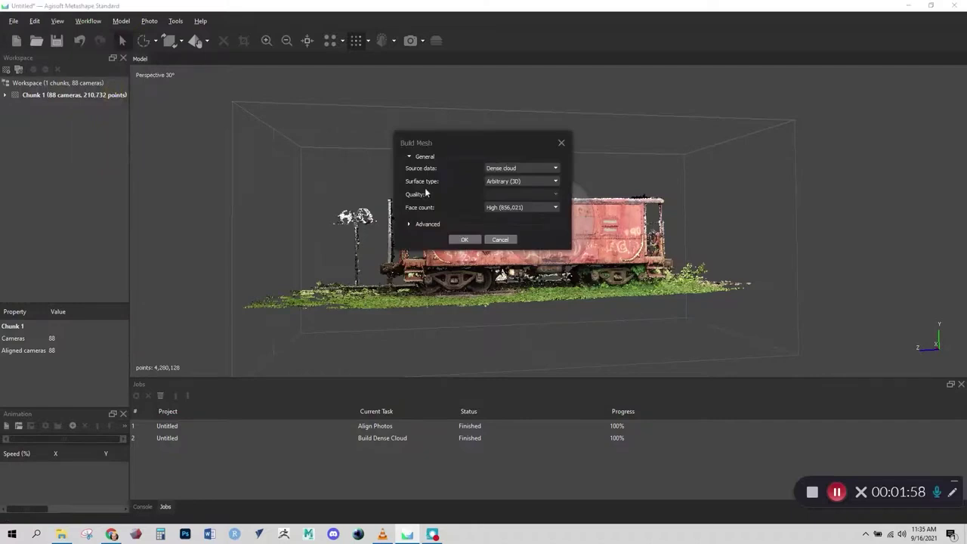
pyautogui.click(427, 223)
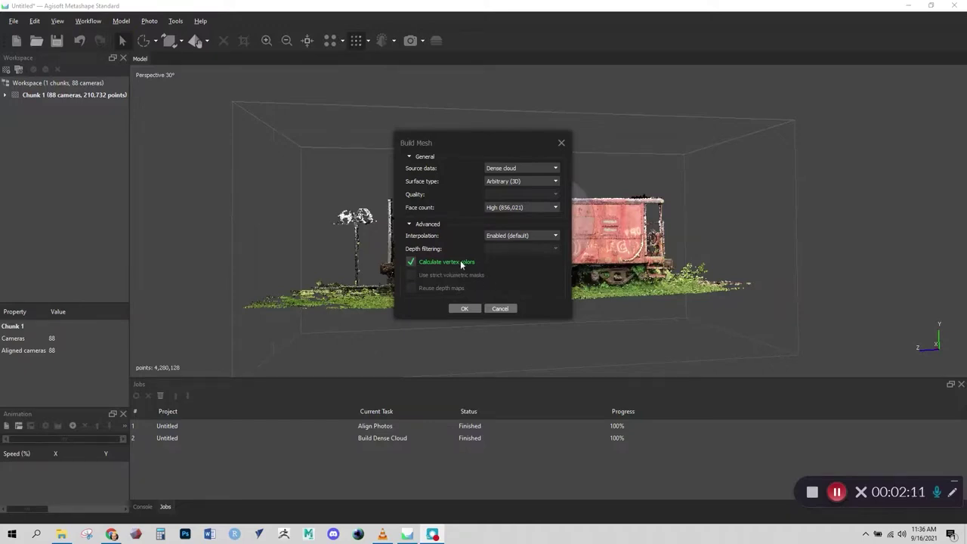
pyautogui.click(465, 309)
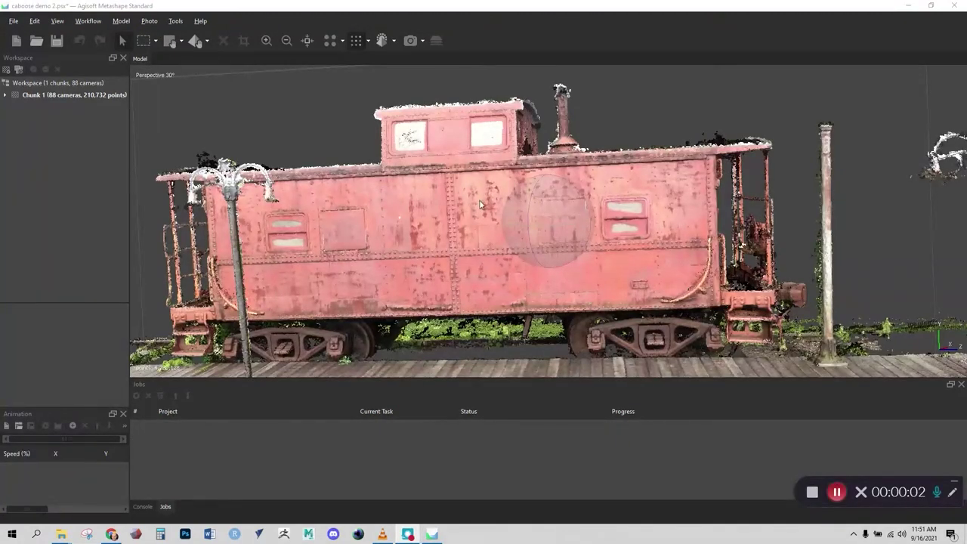
pyautogui.click(381, 41)
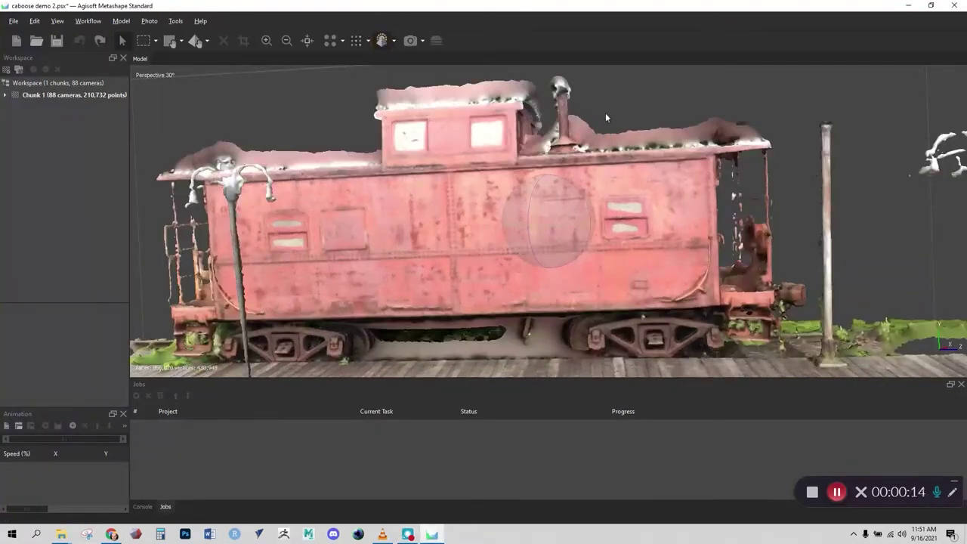
pyautogui.moveTo(605, 117); pyautogui.dragTo(572, 189)
pyautogui.moveTo(602, 153); pyautogui.dragTo(463, 210)
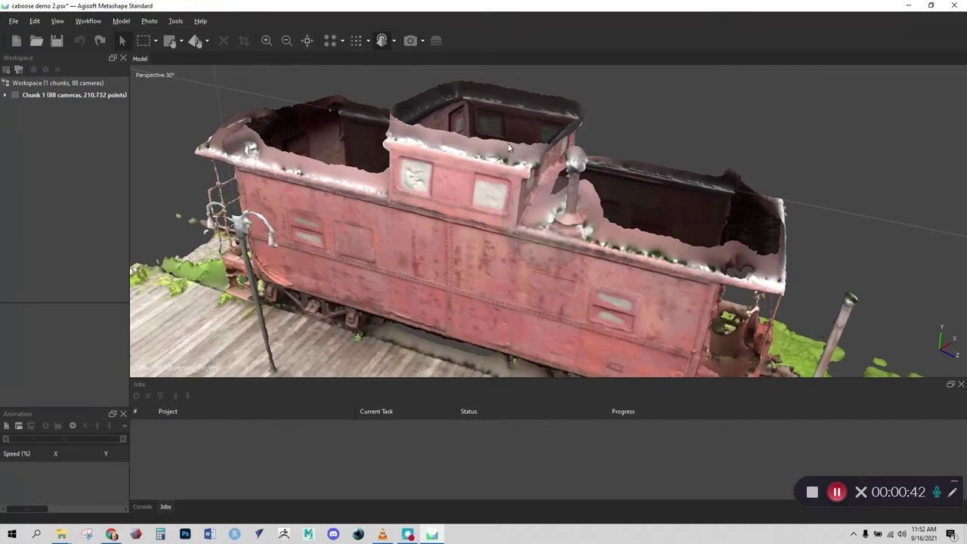
pyautogui.moveTo(601, 144); pyautogui.dragTo(590, 123)
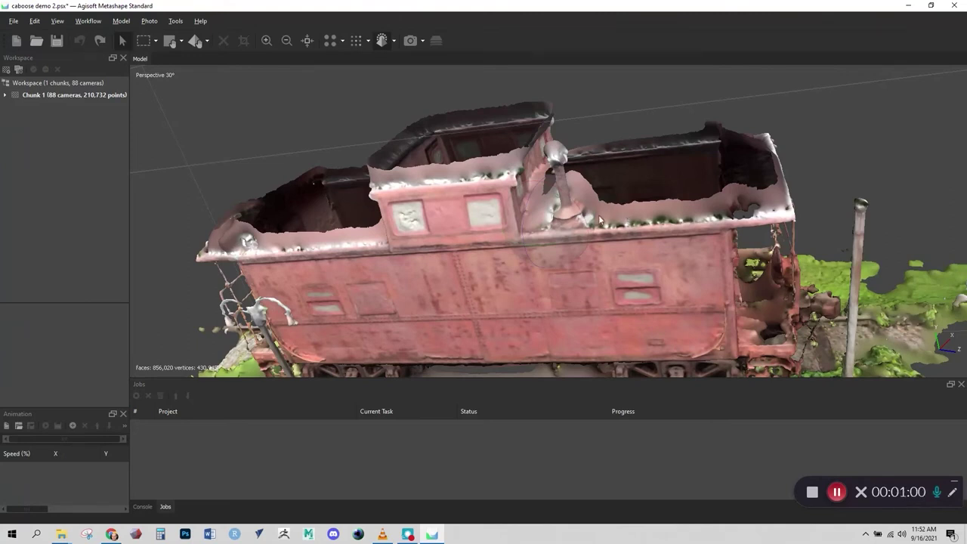
pyautogui.moveTo(665, 226); pyautogui.dragTo(765, 264)
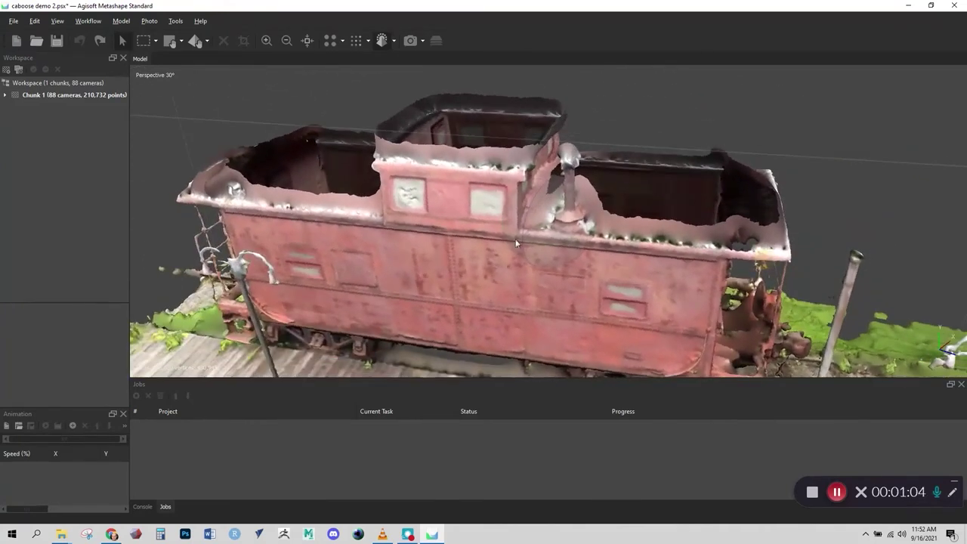
pyautogui.moveTo(517, 243); pyautogui.dragTo(412, 146)
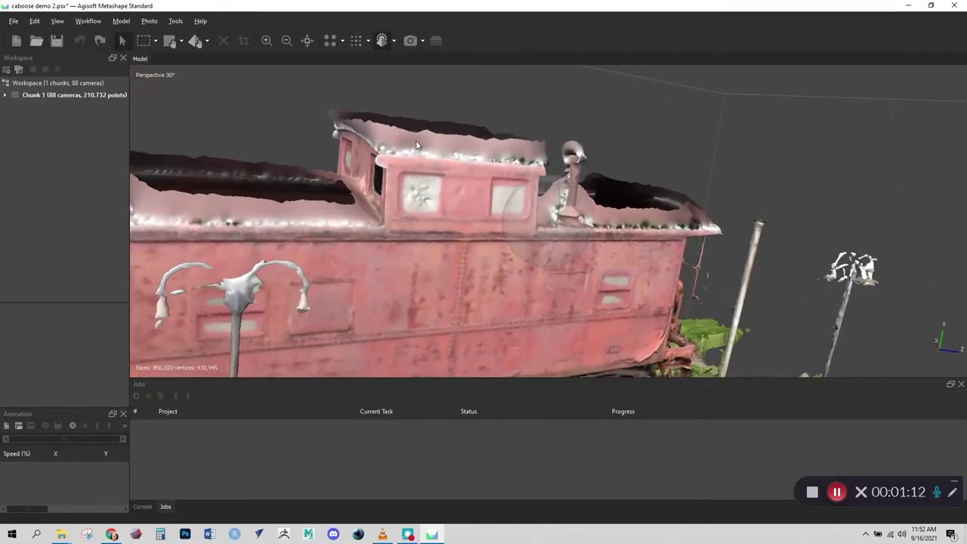
pyautogui.moveTo(575, 281); pyautogui.dragTo(553, 248)
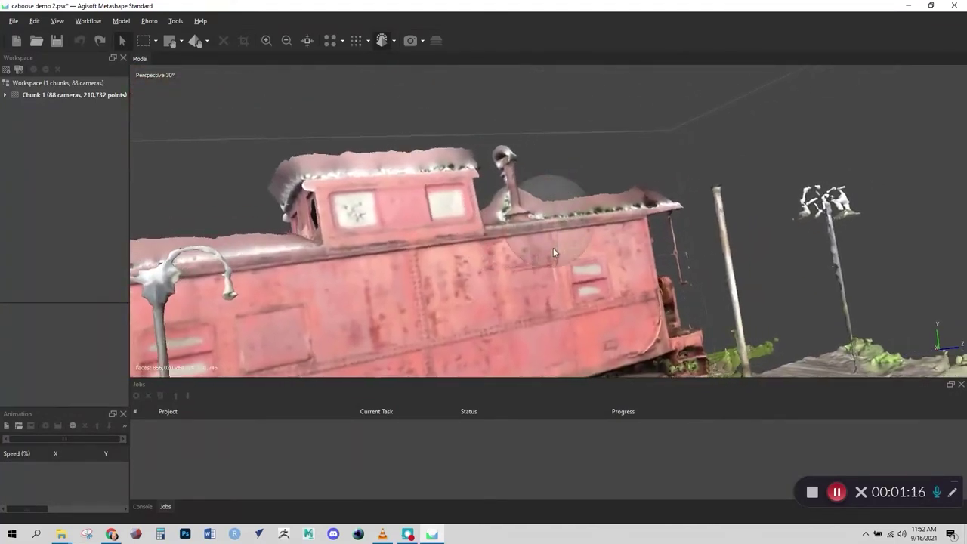
pyautogui.scroll(5, 553, 248)
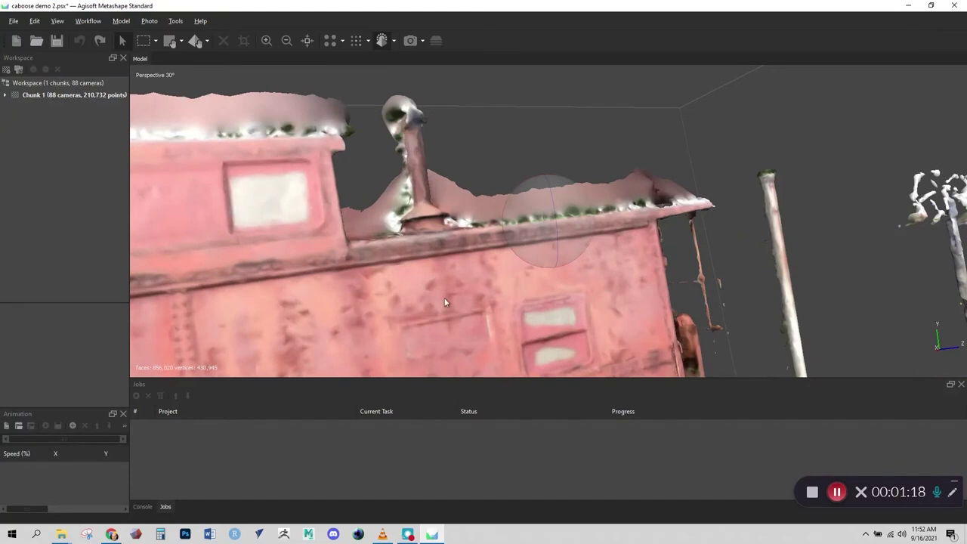
pyautogui.moveTo(445, 302); pyautogui.dragTo(337, 256)
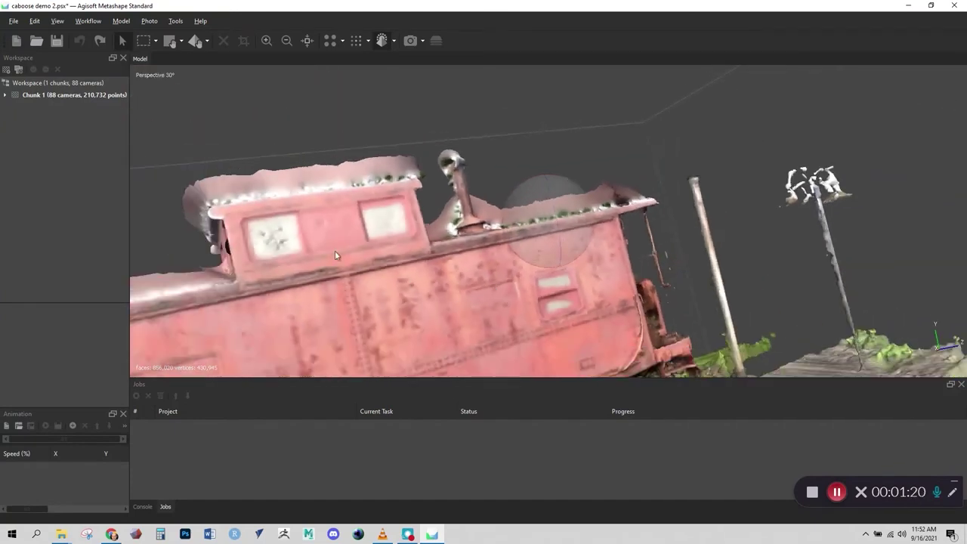
pyautogui.moveTo(201, 235); pyautogui.dragTo(260, 149)
pyautogui.moveTo(301, 96); pyautogui.dragTo(123, 82)
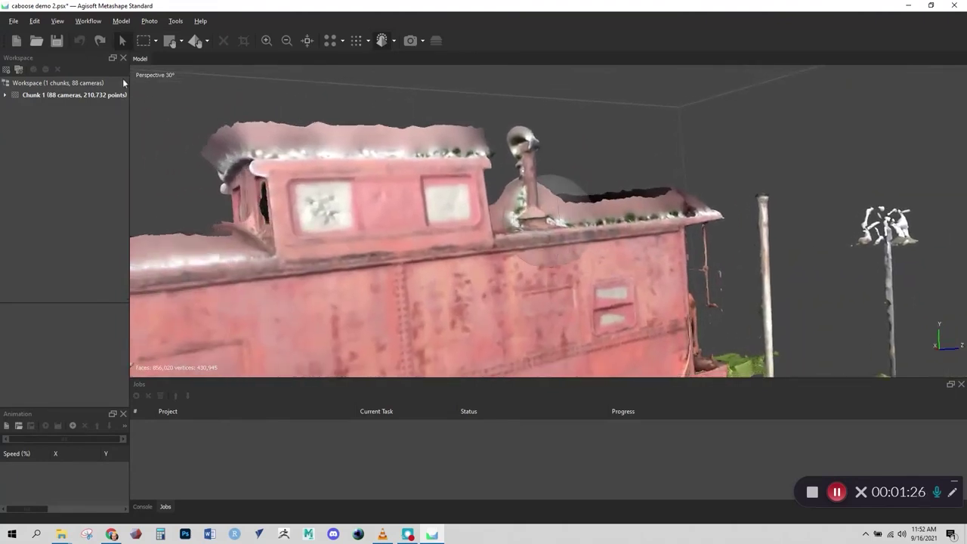
pyautogui.click(155, 42)
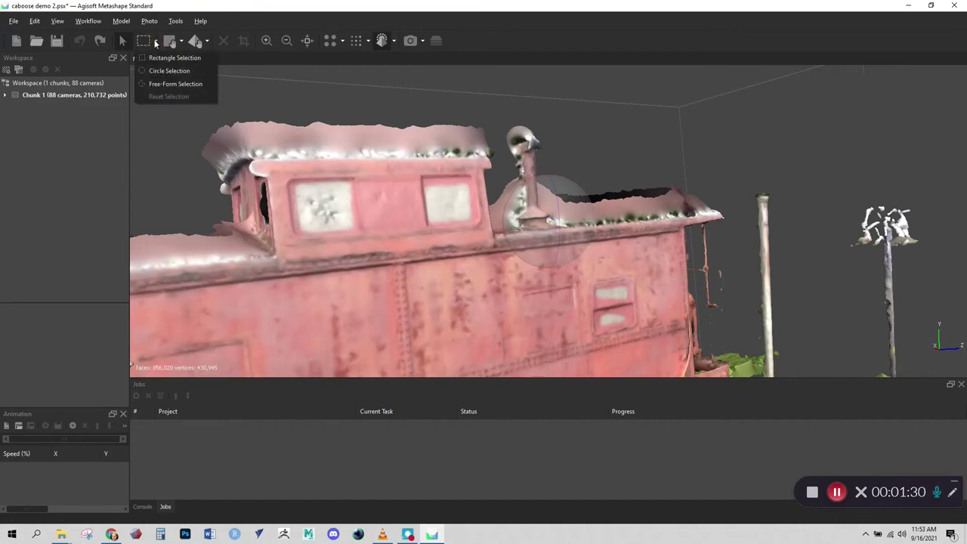
# Step: Lasso and delete the stray faces along the caboose roof
pyautogui.click(161, 84)
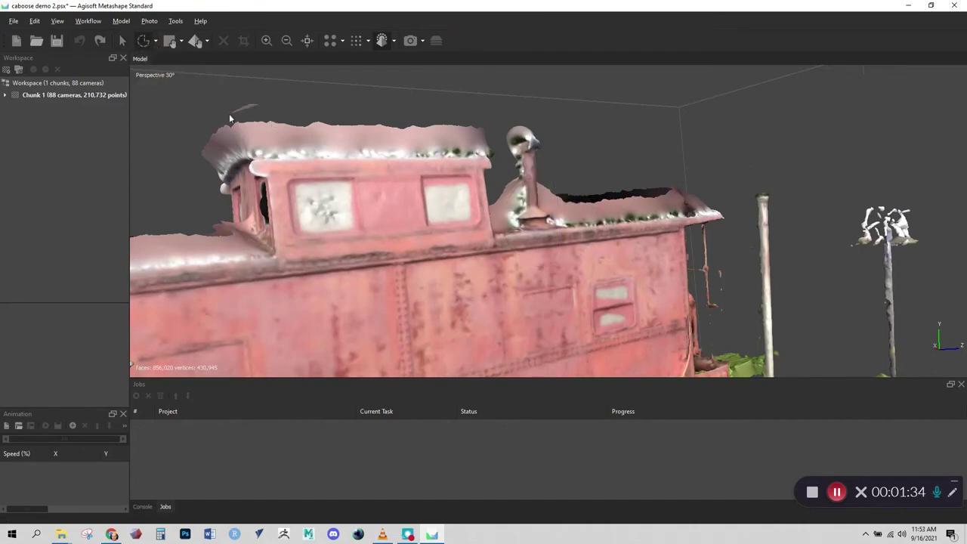
pyautogui.moveTo(233, 140)
pyautogui.mouseDown()
pyautogui.moveTo(464, 151)
pyautogui.moveTo(497, 139)
pyautogui.moveTo(468, 118)
pyautogui.mouseUp()
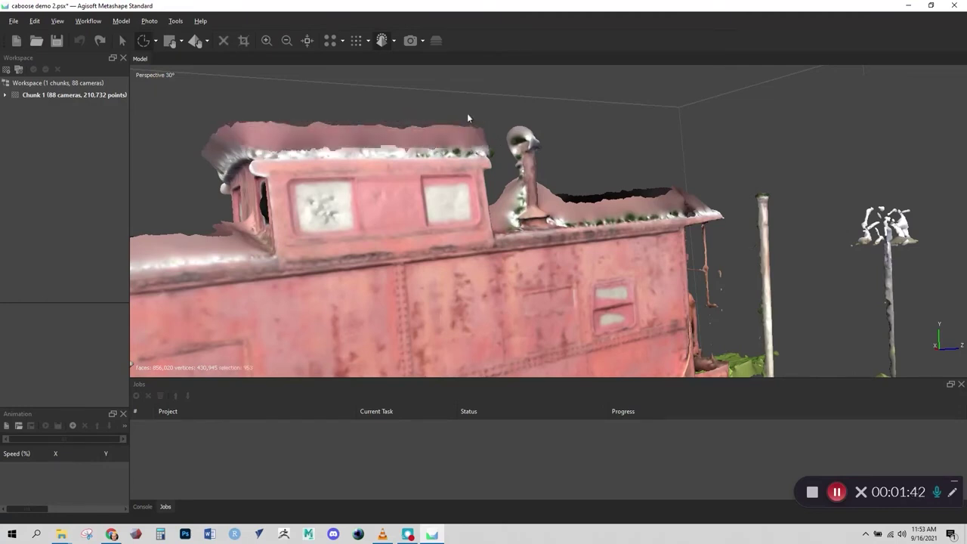
pyautogui.press('Delete')
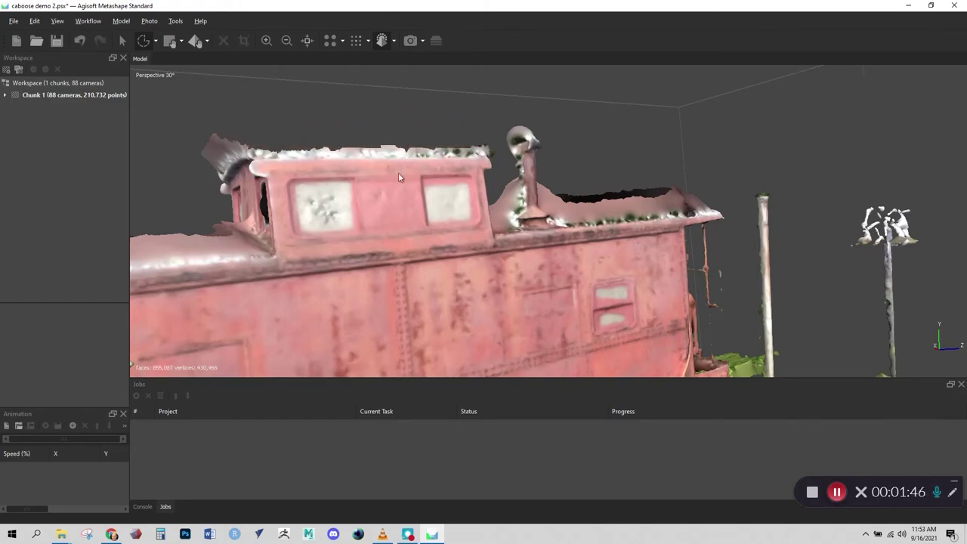
pyautogui.moveTo(434, 199); pyautogui.dragTo(410, 207, button='middle')
pyautogui.moveTo(490, 171); pyautogui.dragTo(393, 165)
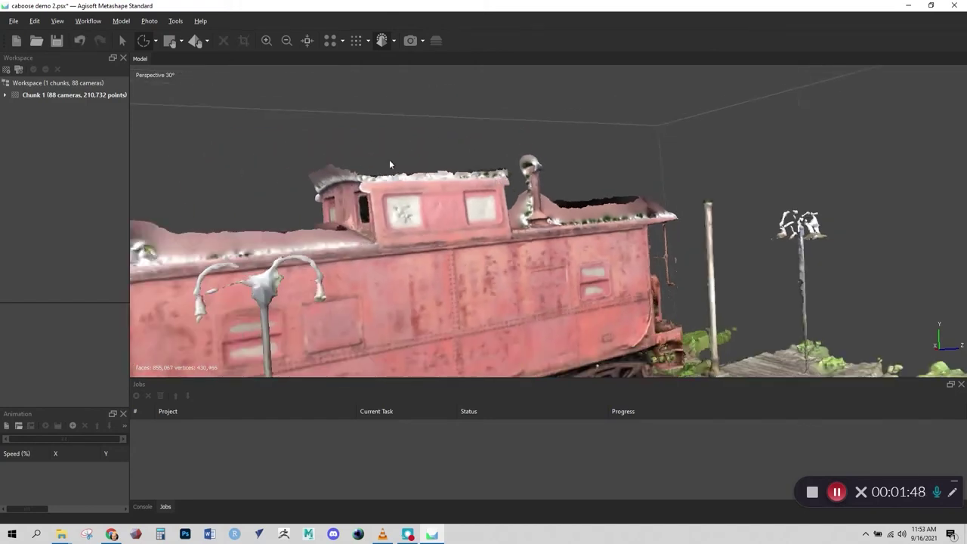
pyautogui.moveTo(302, 159); pyautogui.dragTo(490, 151)
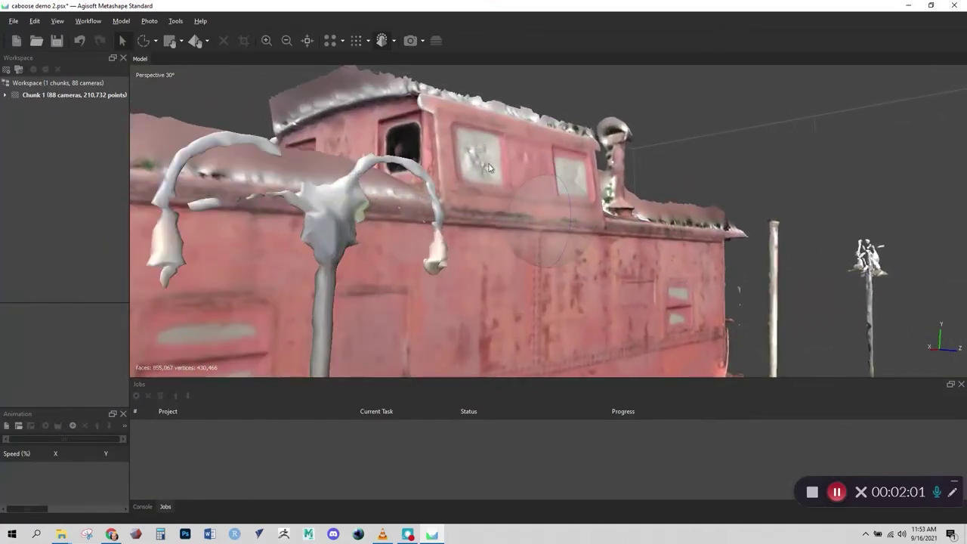
pyautogui.moveTo(497, 160); pyautogui.dragTo(498, 196)
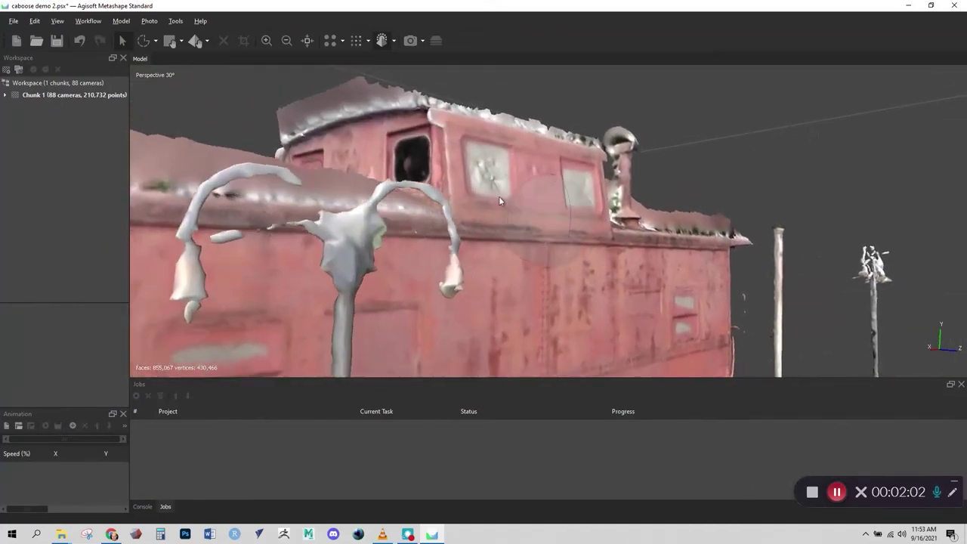
# Step: Lasso and delete the ragged faces along the cupola roof edge
pyautogui.click(142, 41)
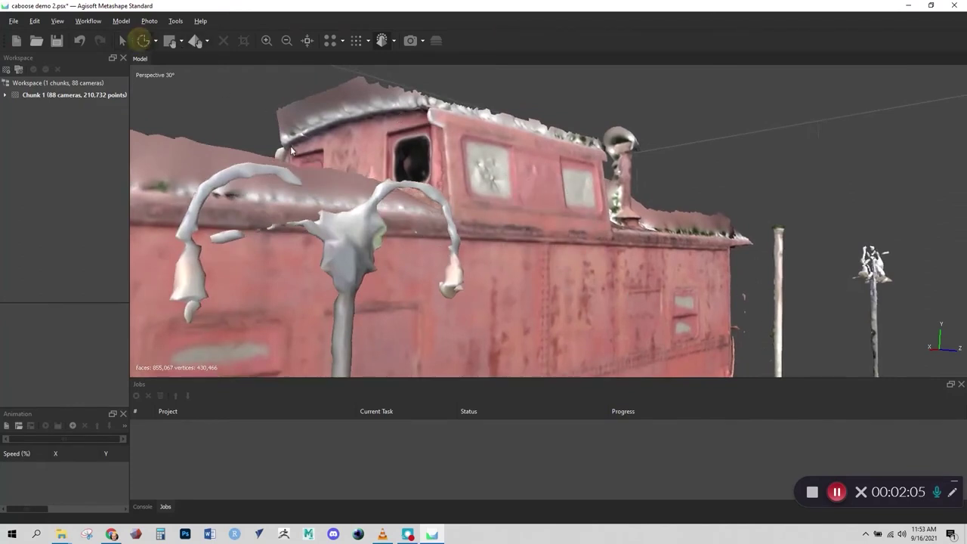
pyautogui.moveTo(270, 132)
pyautogui.mouseDown()
pyautogui.moveTo(330, 110)
pyautogui.moveTo(418, 90)
pyautogui.moveTo(403, 74)
pyautogui.moveTo(349, 66)
pyautogui.mouseUp()
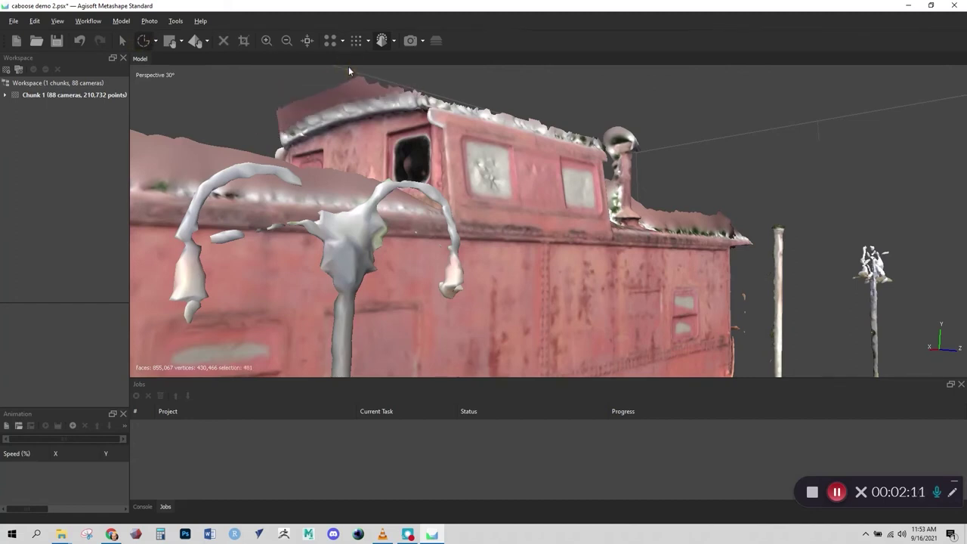
pyautogui.press('Delete')
pyautogui.moveTo(264, 138); pyautogui.dragTo(411, 99)
pyautogui.press('Delete')
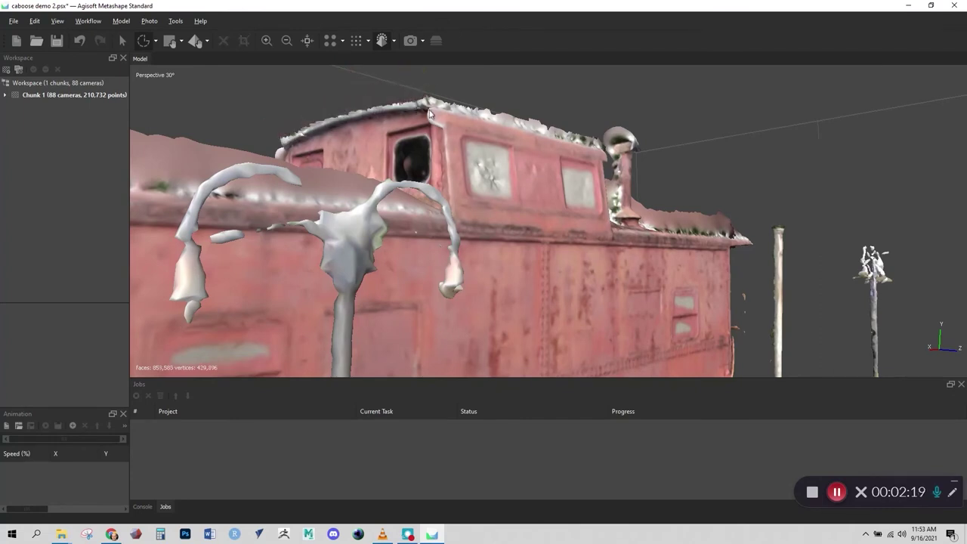
# Step: Select and delete the thin sliver of faces beside the pole
pyautogui.moveTo(404, 115); pyautogui.dragTo(407, 145, button='middle')
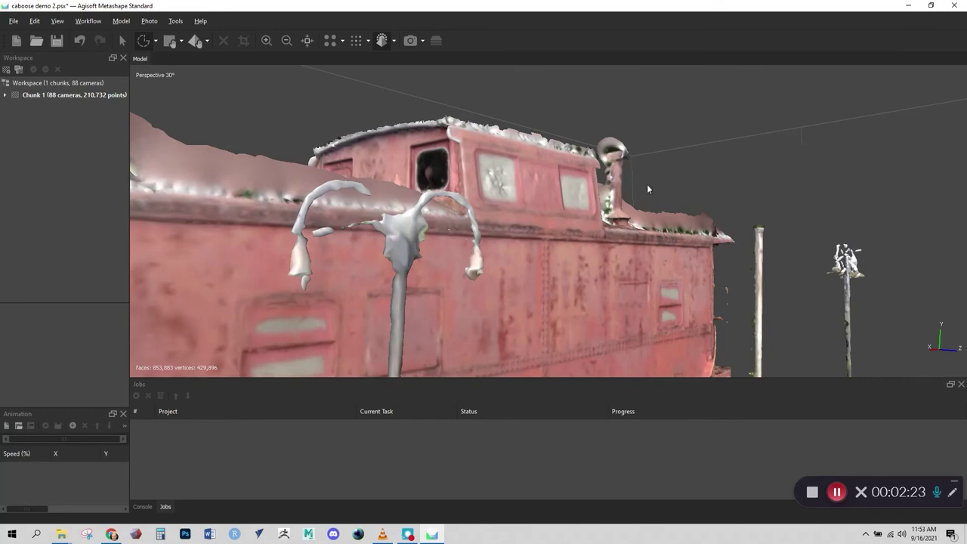
pyautogui.moveTo(646, 183); pyautogui.dragTo(660, 220, button='middle')
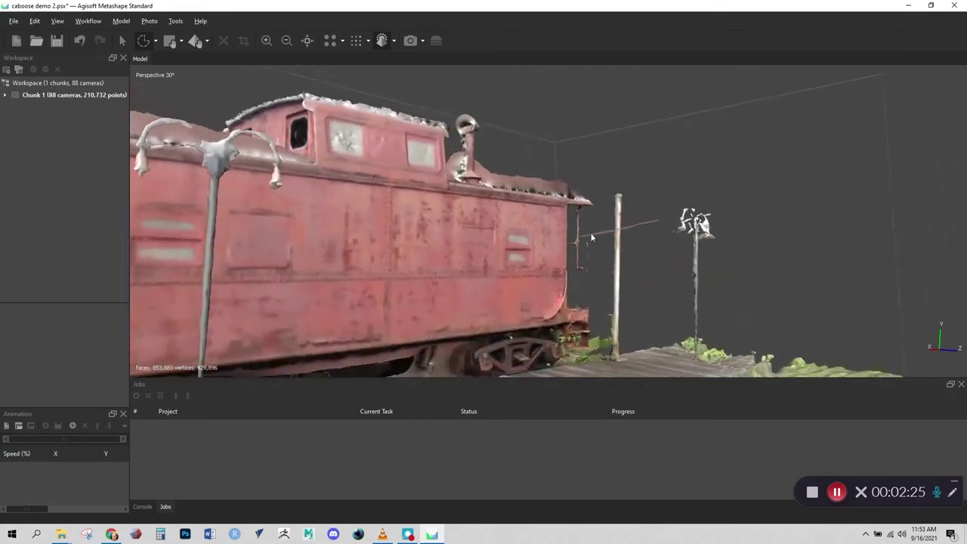
pyautogui.moveTo(632, 225); pyautogui.dragTo(652, 241)
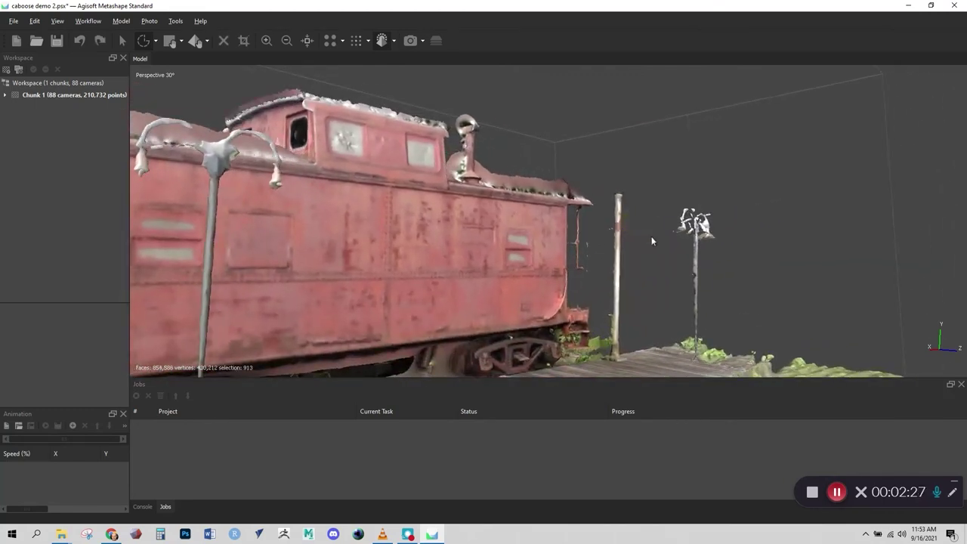
pyautogui.press('Delete')
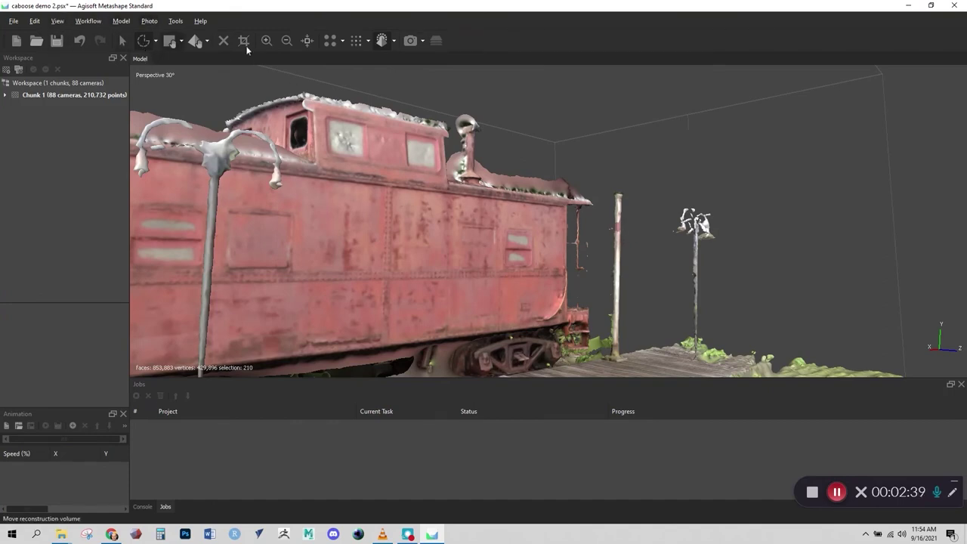
# Step: Select and then clear the upper pole, and orbit around the caboose model
pyautogui.click(837, 492)
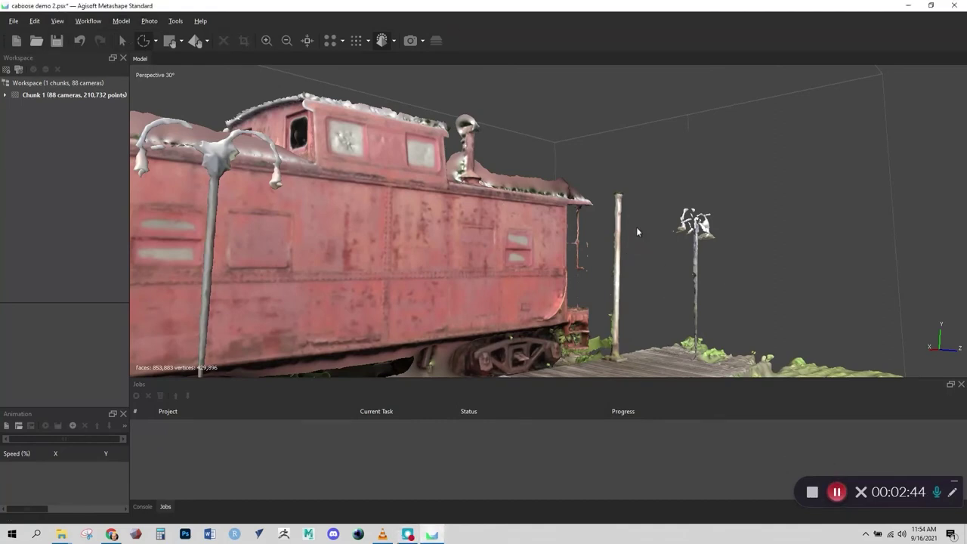
pyautogui.moveTo(636, 219); pyautogui.dragTo(607, 270)
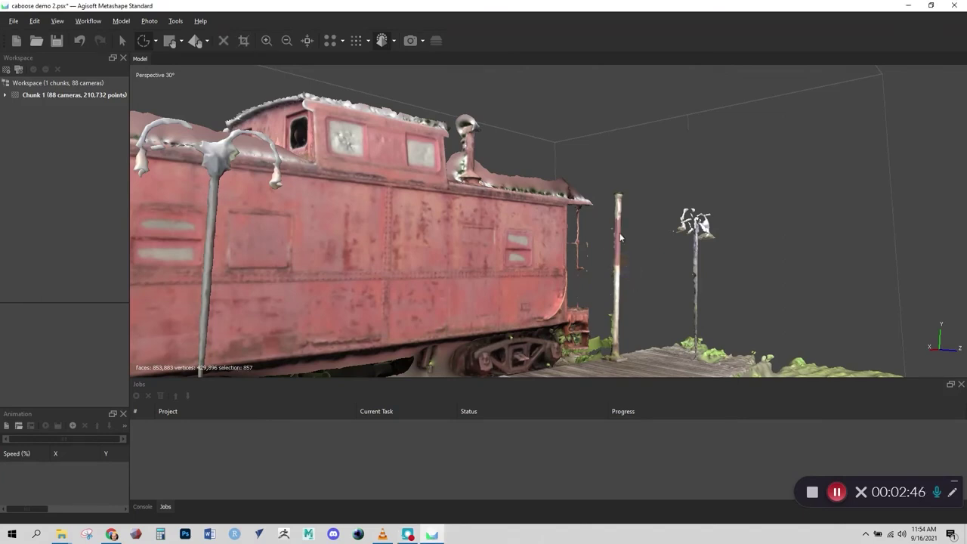
pyautogui.click(641, 246)
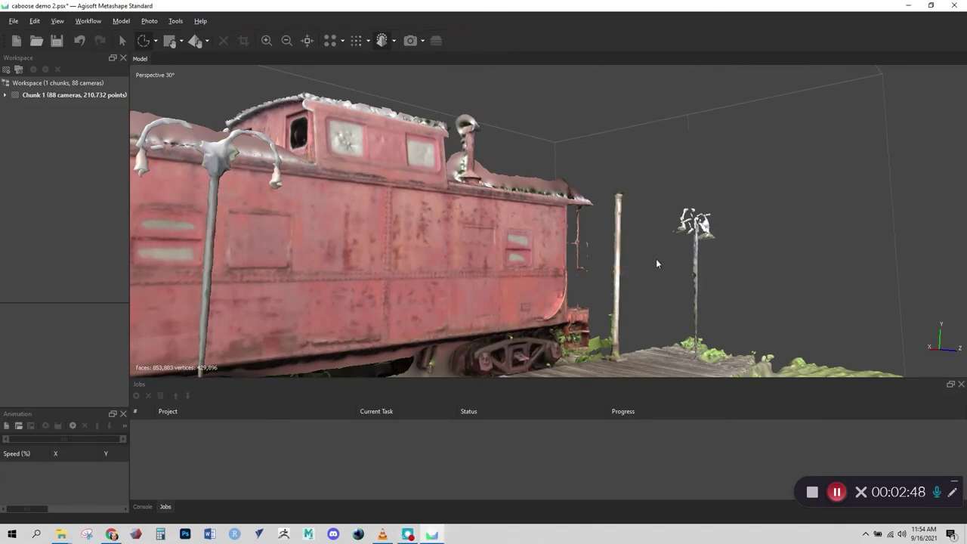
pyautogui.moveTo(656, 262); pyautogui.dragTo(704, 289)
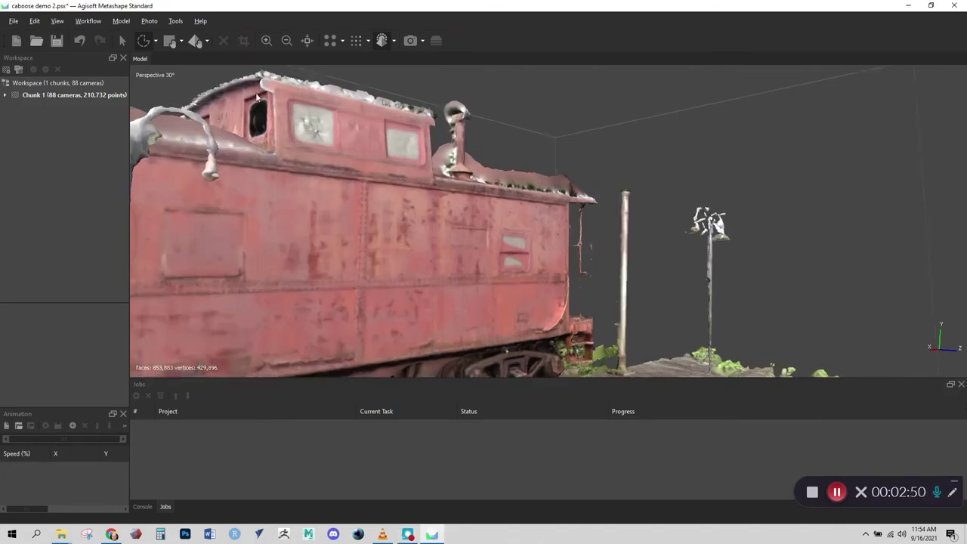
pyautogui.click(123, 40)
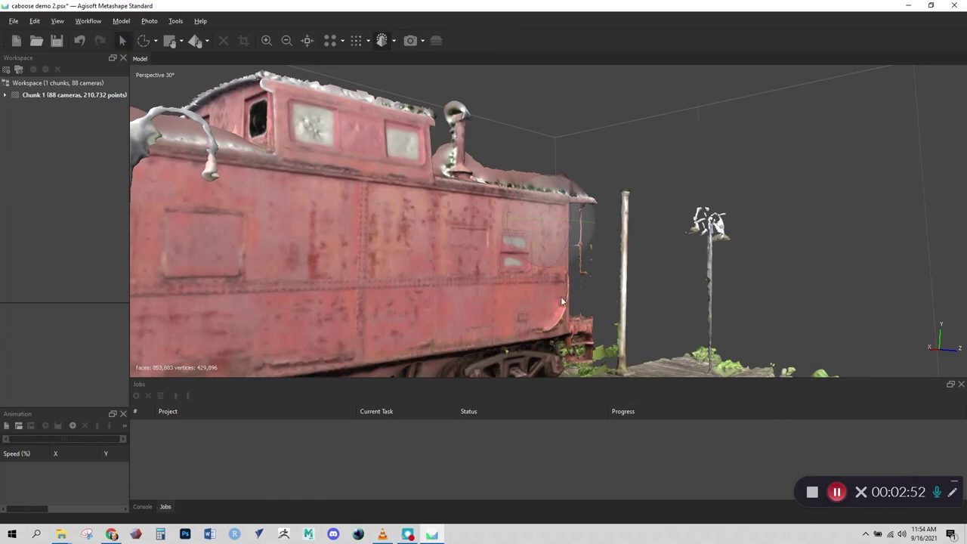
pyautogui.moveTo(667, 286); pyautogui.dragTo(529, 295)
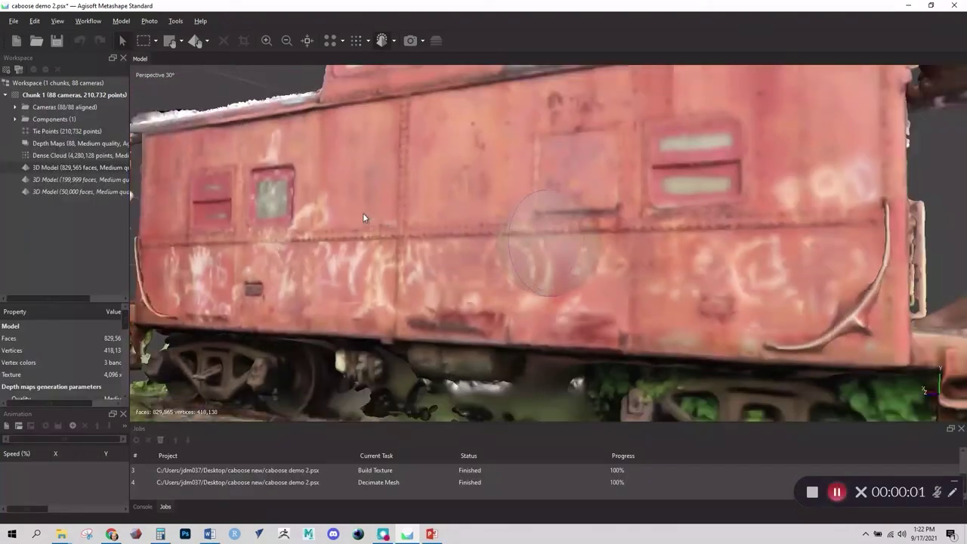
# Step: Compare the 199,999- and 50,000-face models in solid shading, then activate the 829,565-face model
pyautogui.press('KP_4')
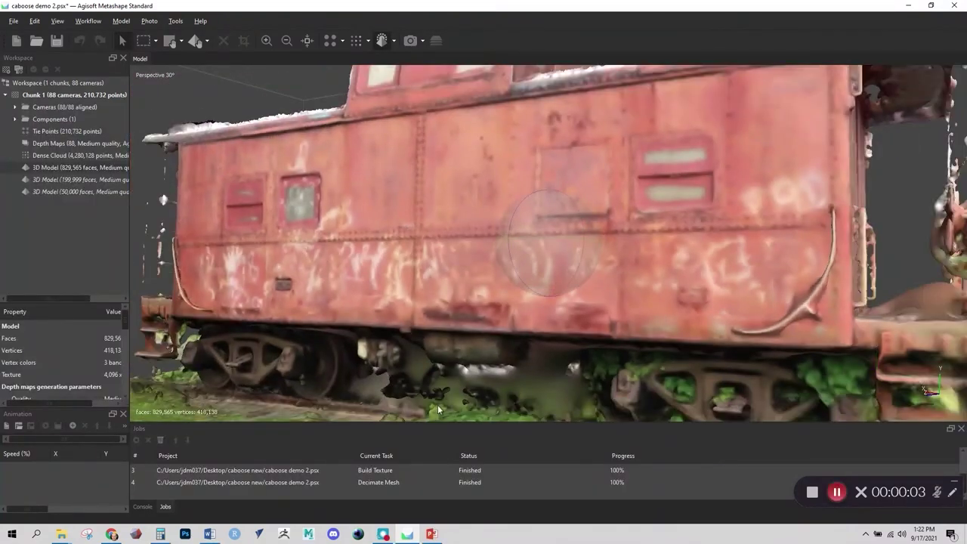
pyautogui.press('KP_4')
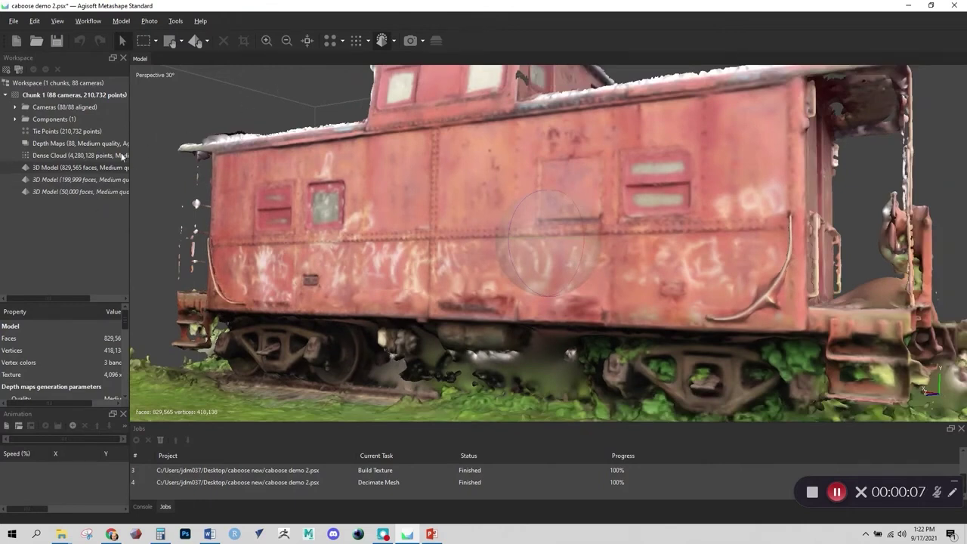
pyautogui.doubleClick(93, 180)
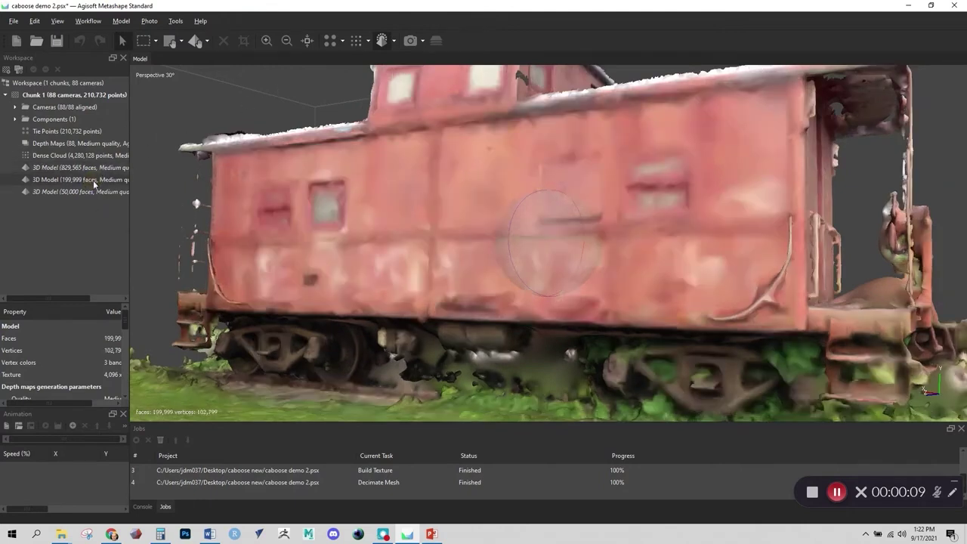
pyautogui.doubleClick(94, 191)
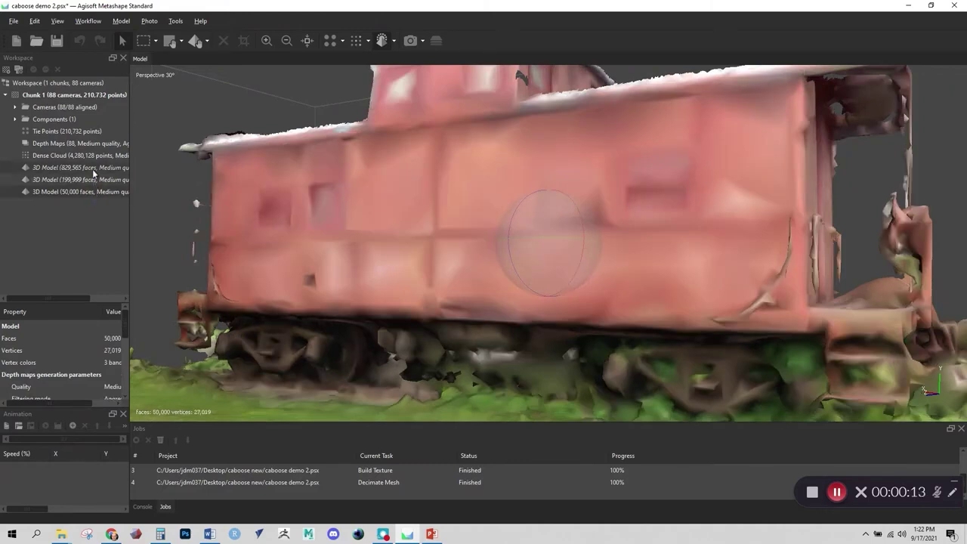
pyautogui.click(393, 43)
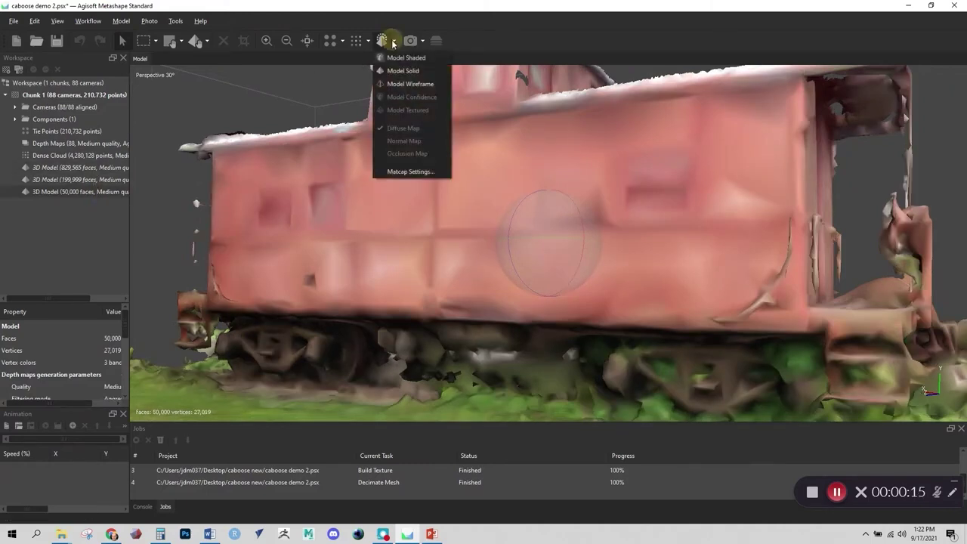
pyautogui.click(401, 71)
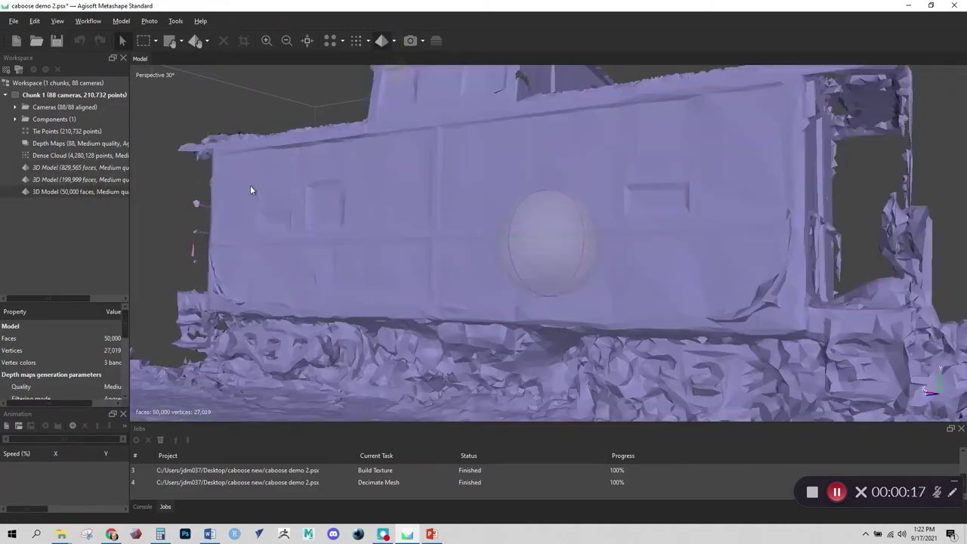
pyautogui.doubleClick(68, 182)
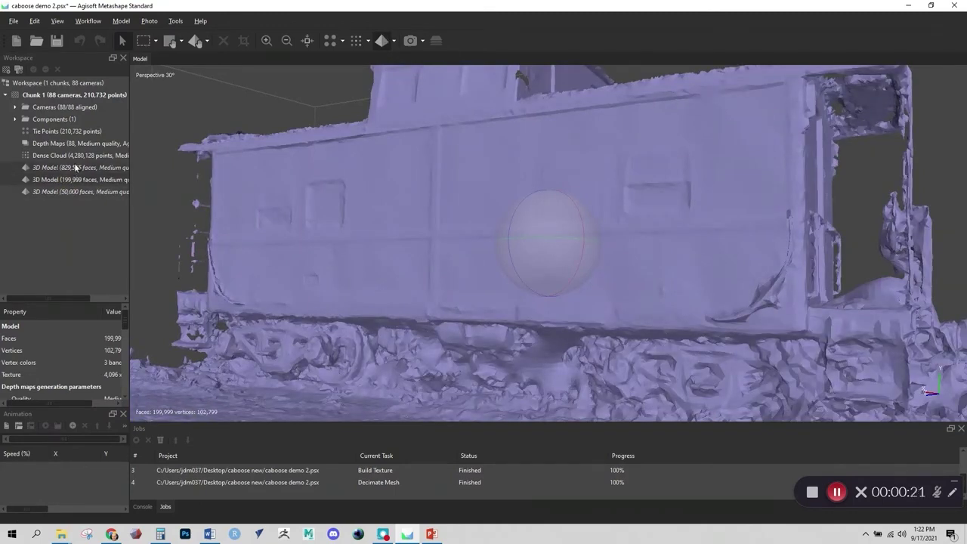
pyautogui.doubleClick(74, 166)
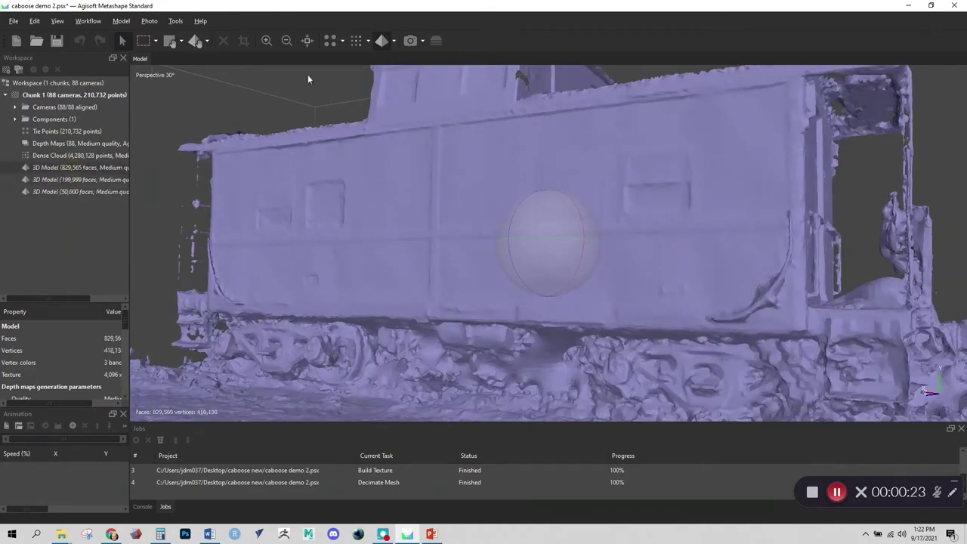
pyautogui.click(393, 44)
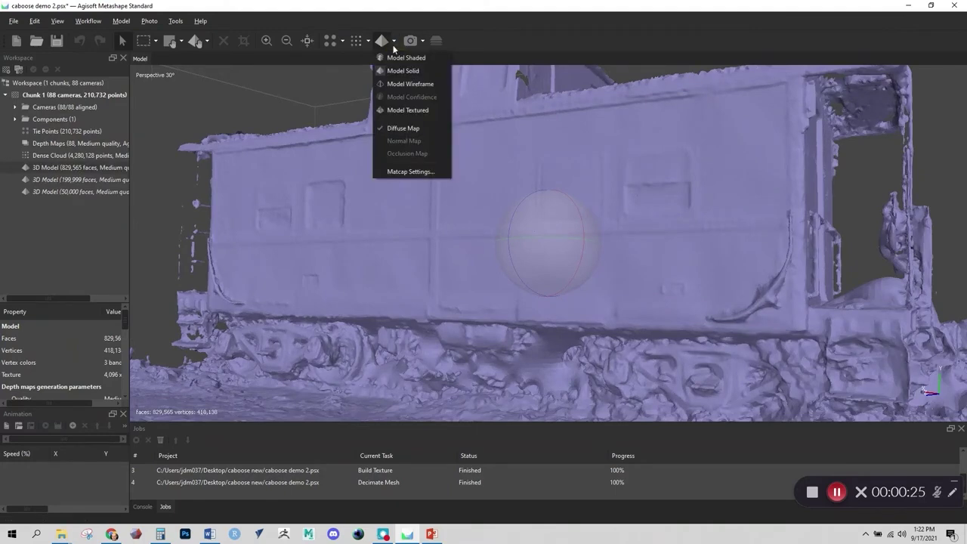
# Step: Switch to wireframe and alternate between the 199,999- and 50,000-face models to compare them
pyautogui.click(410, 84)
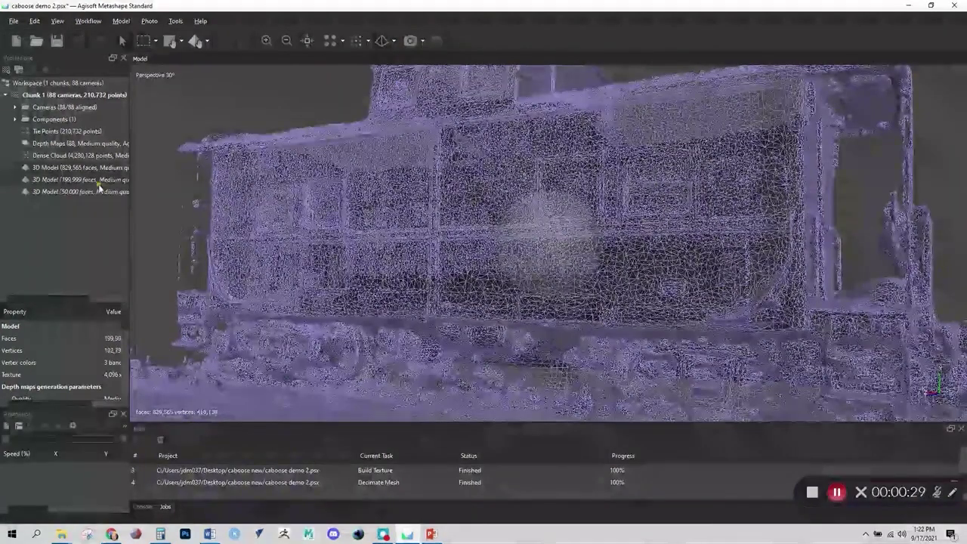
pyautogui.doubleClick(98, 182)
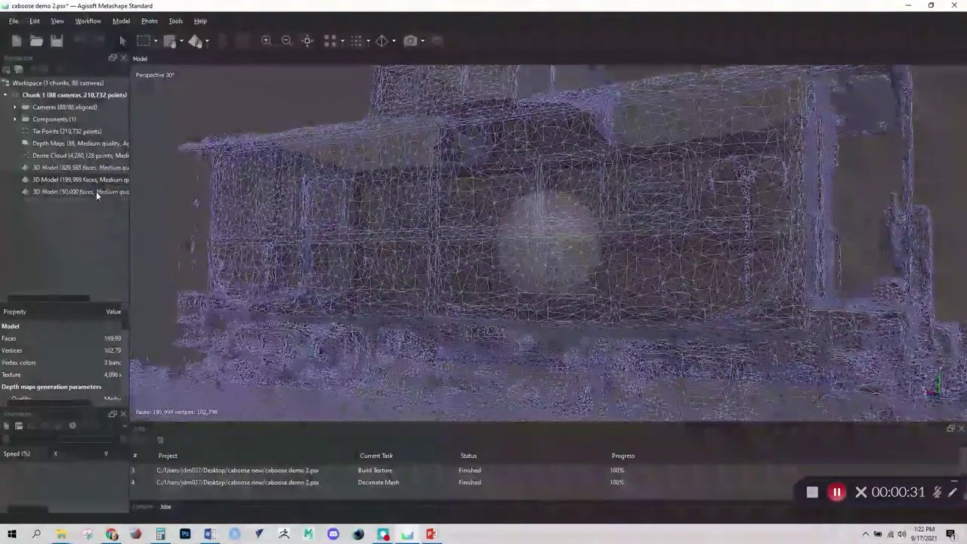
pyautogui.doubleClick(96, 191)
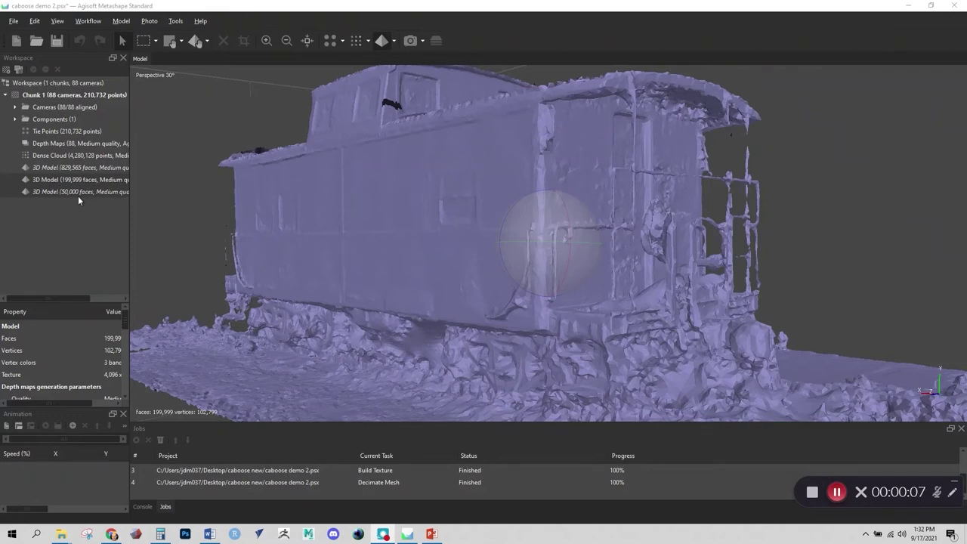
pyautogui.doubleClick(78, 194)
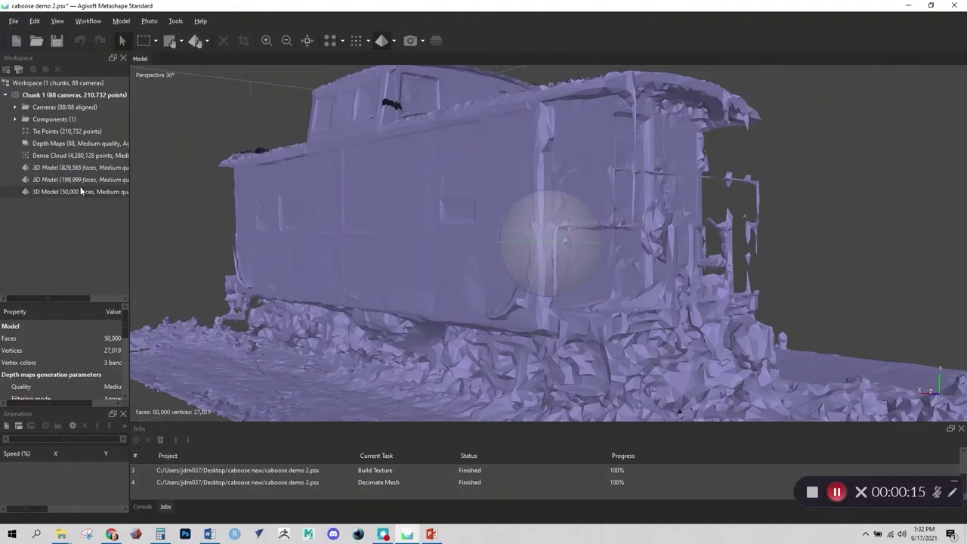
pyautogui.doubleClick(83, 180)
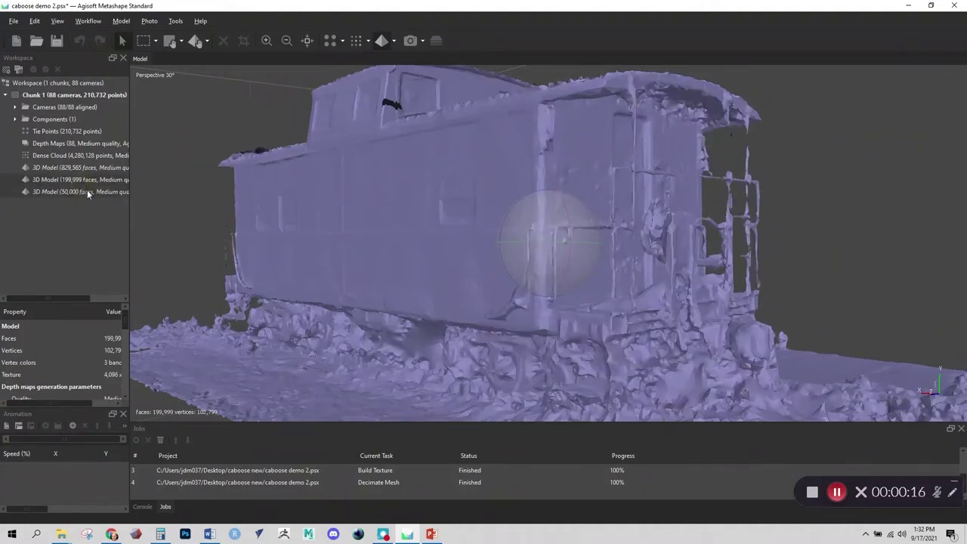
pyautogui.doubleClick(83, 191)
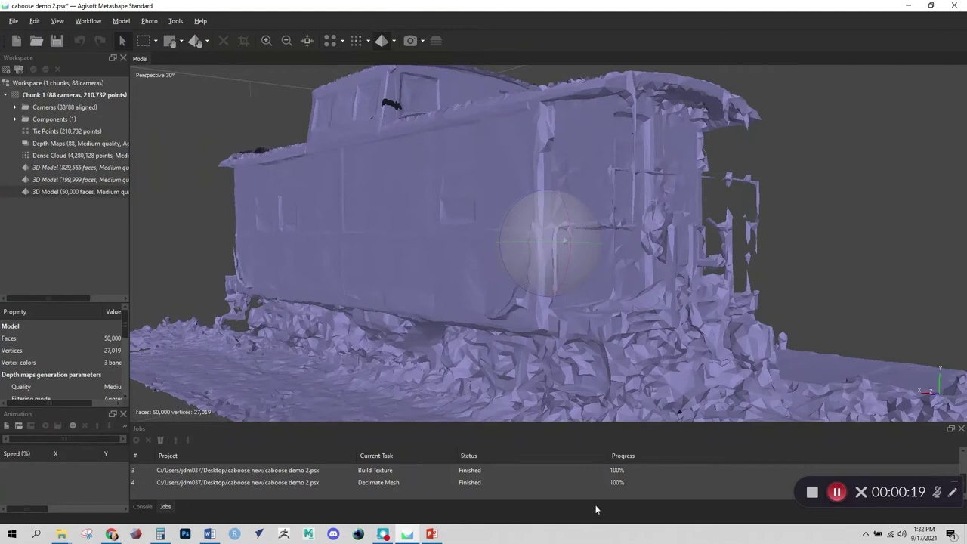
pyautogui.click(812, 492)
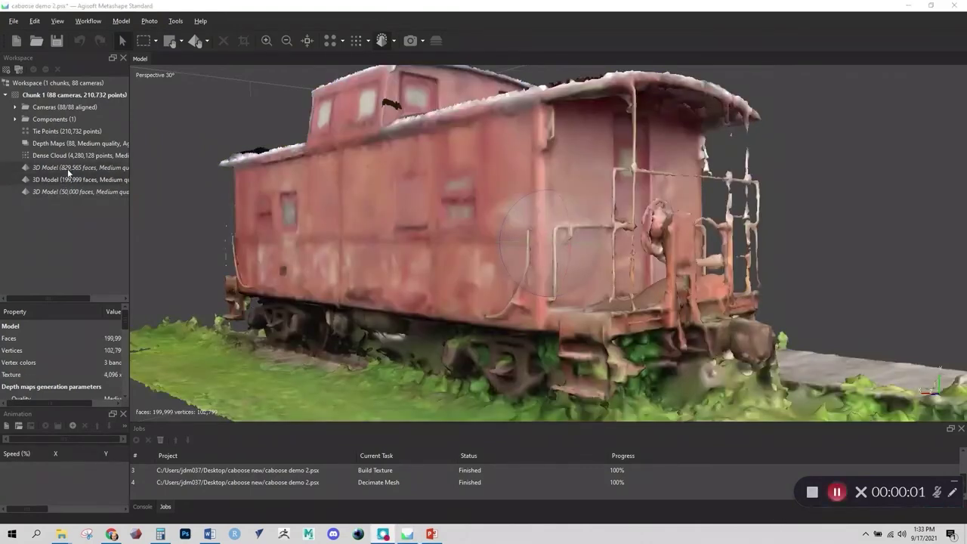
# Step: Decimate the 829,565-face model to a 200,000-face target, keeping the original as default
pyautogui.doubleClick(68, 168)
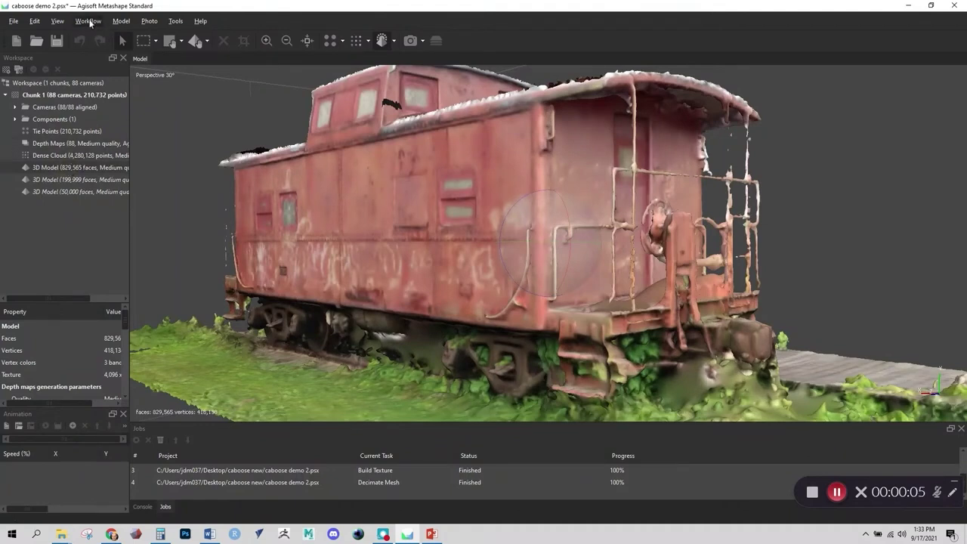
pyautogui.click(173, 21)
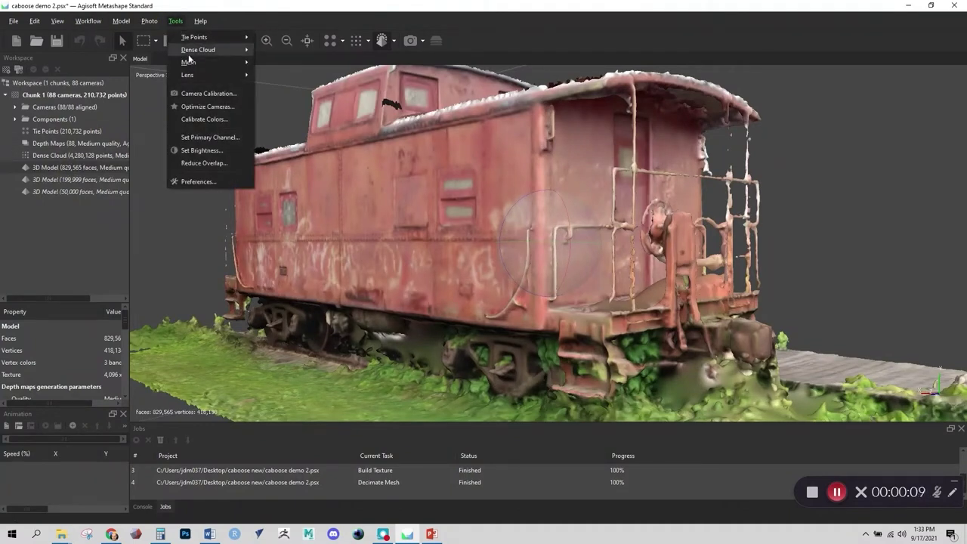
pyautogui.moveTo(192, 63)
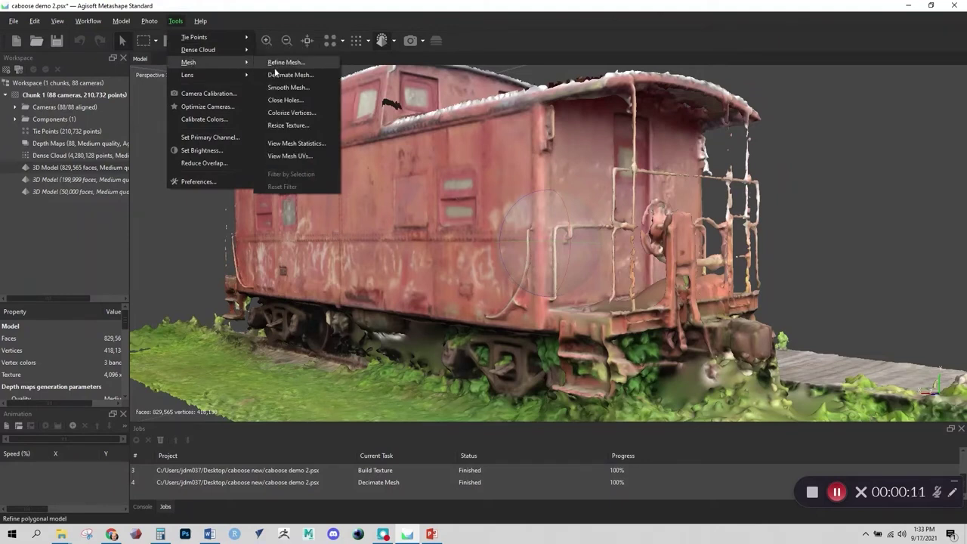
pyautogui.click(278, 74)
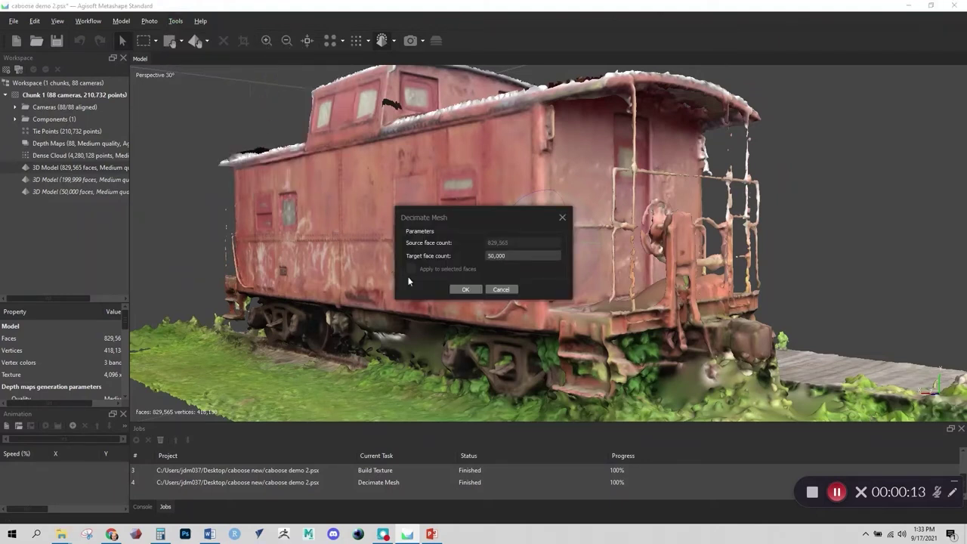
pyautogui.moveTo(518, 255); pyautogui.dragTo(464, 250)
pyautogui.write('2,000')
pyautogui.click(468, 291)
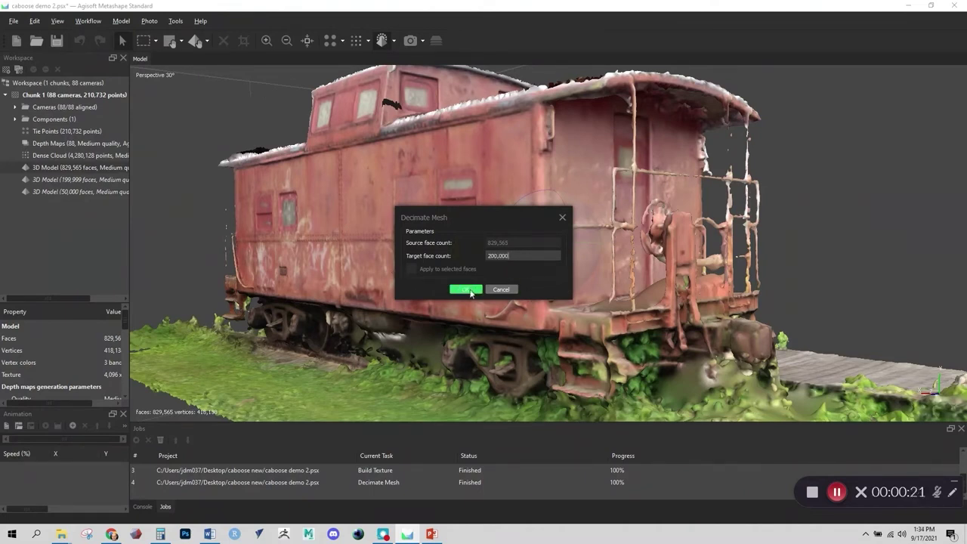
pyautogui.click(467, 290)
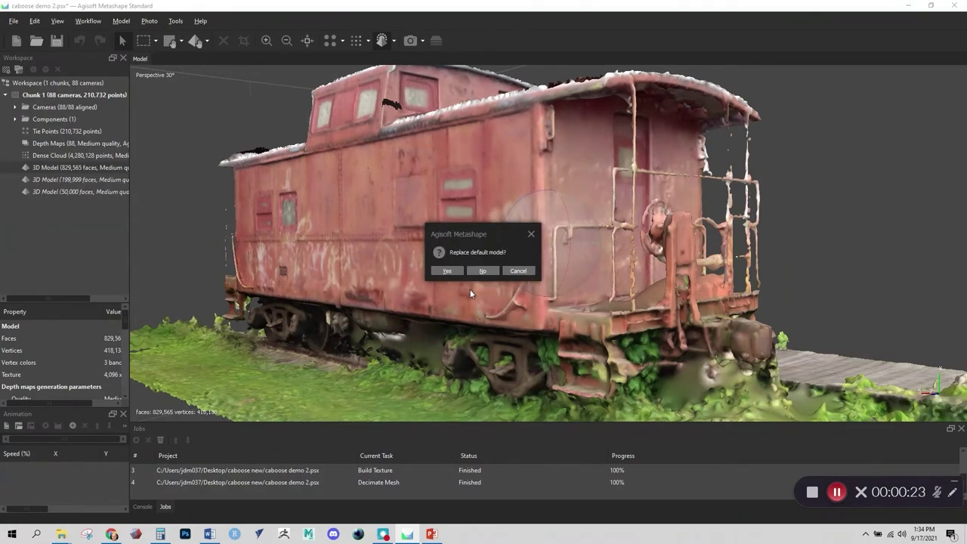
pyautogui.click(482, 272)
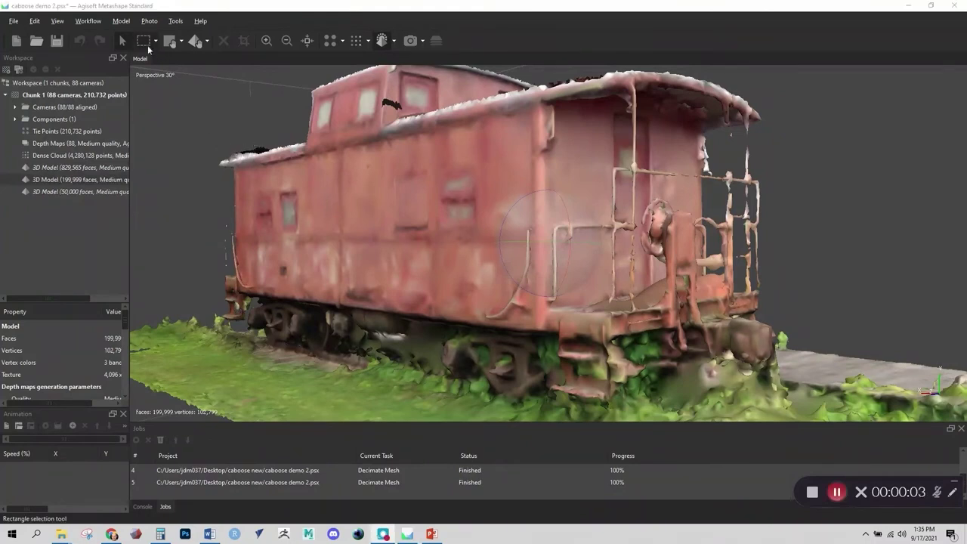
# Step: Set up Build Texture with a Diffuse map at 4096 texture size
pyautogui.click(88, 20)
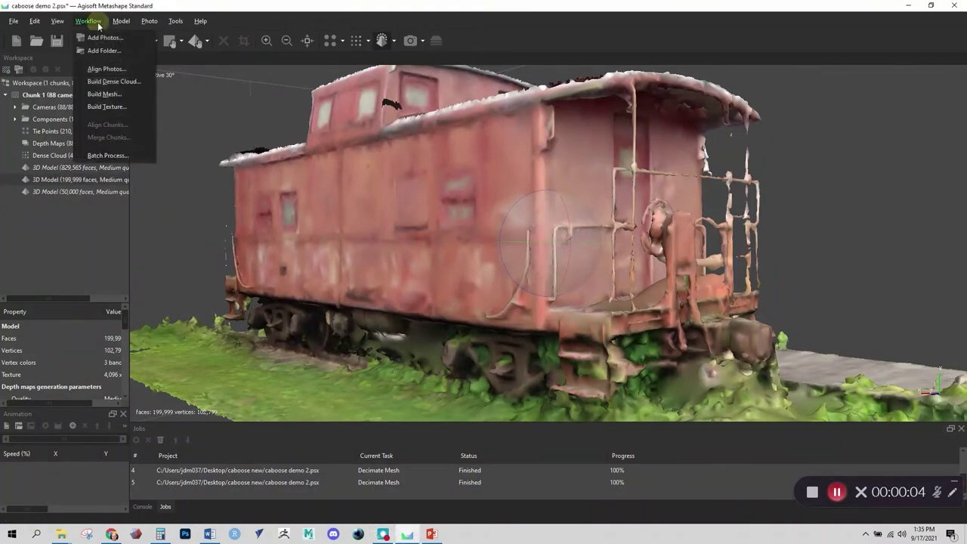
pyautogui.click(106, 106)
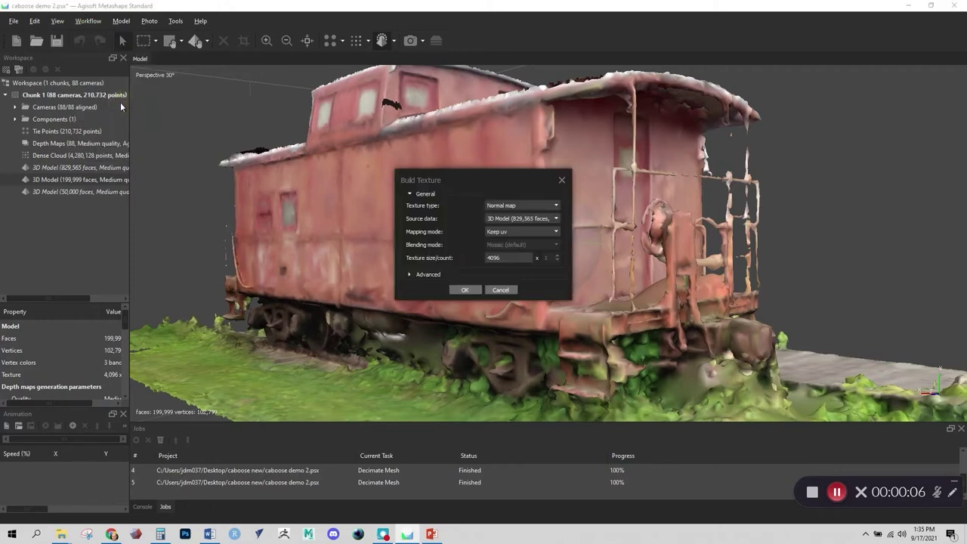
pyautogui.click(493, 207)
pyautogui.click(499, 216)
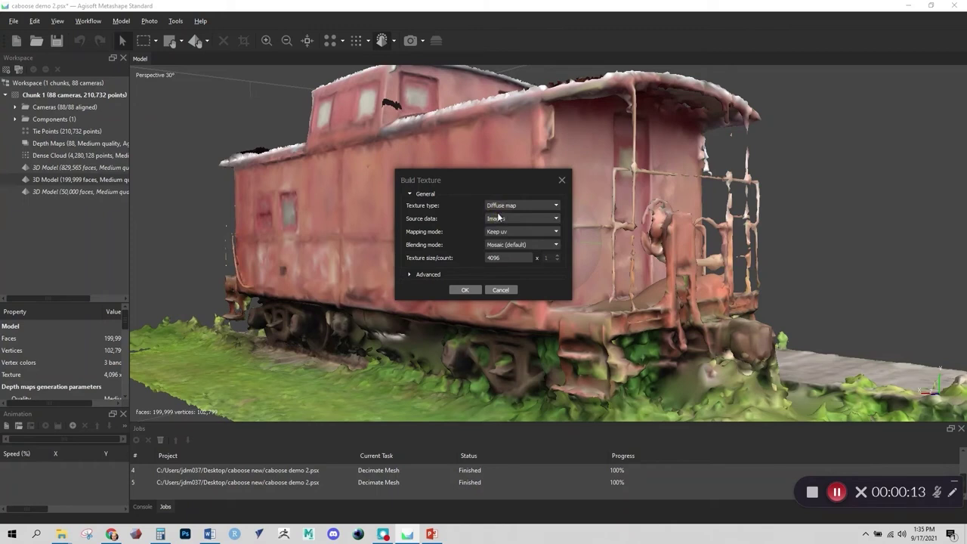
pyautogui.doubleClick(495, 257)
pyautogui.click(508, 260)
pyautogui.hotkey('alt', 'Tab')
# Step: Work out 4096 ÷ 2 = 2,048 in Calculator
pyautogui.moveTo(722, 148); pyautogui.dragTo(769, 122)
pyautogui.click(647, 334)
pyautogui.click(688, 402)
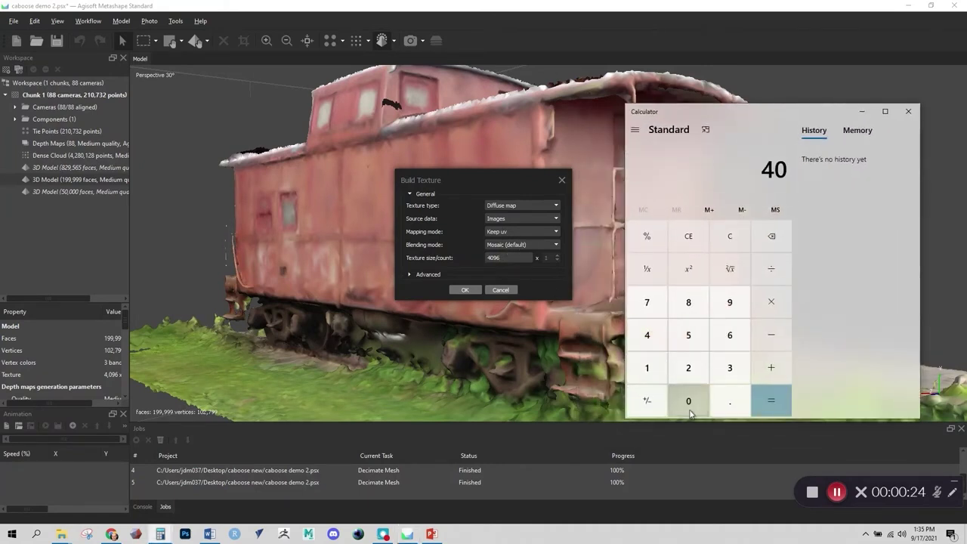
pyautogui.click(730, 302)
pyautogui.click(730, 335)
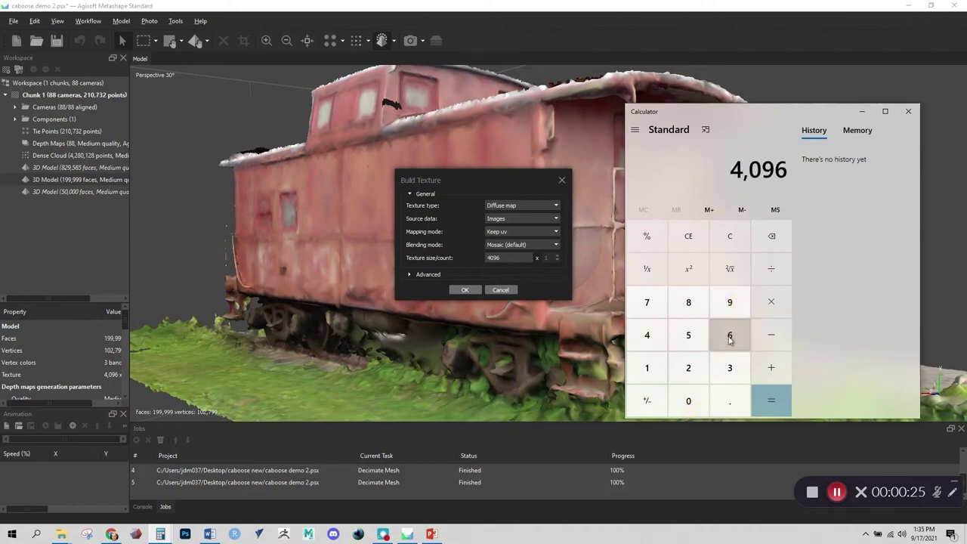
pyautogui.click(773, 267)
pyautogui.click(688, 367)
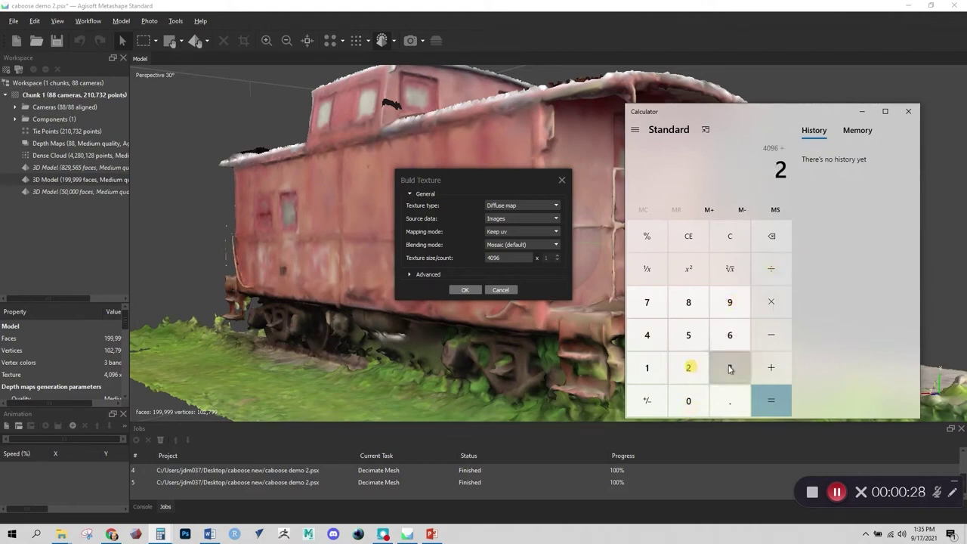
pyautogui.click(769, 401)
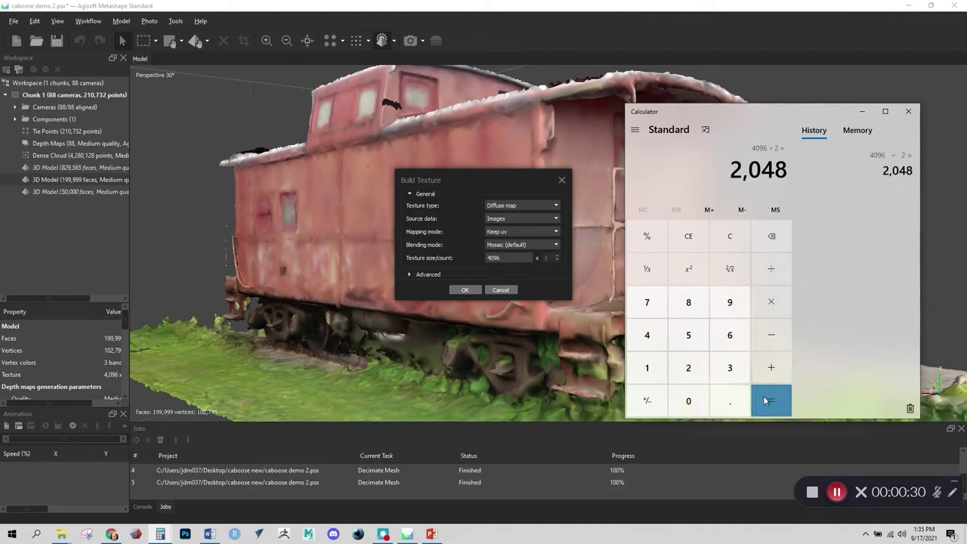
# Step: Work out 4096 × 2 = 8,192, close Calculator, and build the diffuse texture
pyautogui.click(647, 367)
pyautogui.click(647, 335)
pyautogui.click(772, 236)
pyautogui.click(771, 236)
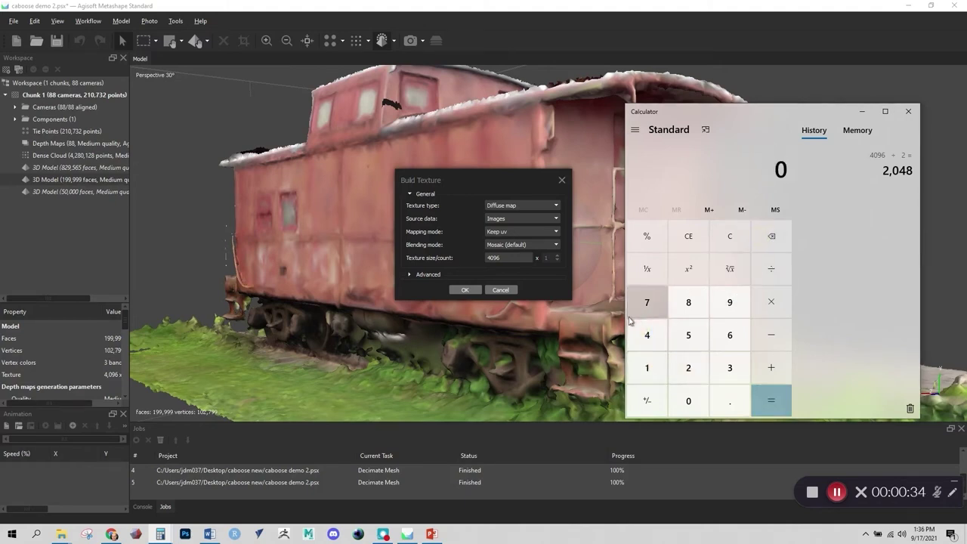
pyautogui.click(647, 335)
pyautogui.click(688, 400)
pyautogui.click(730, 302)
pyautogui.click(730, 334)
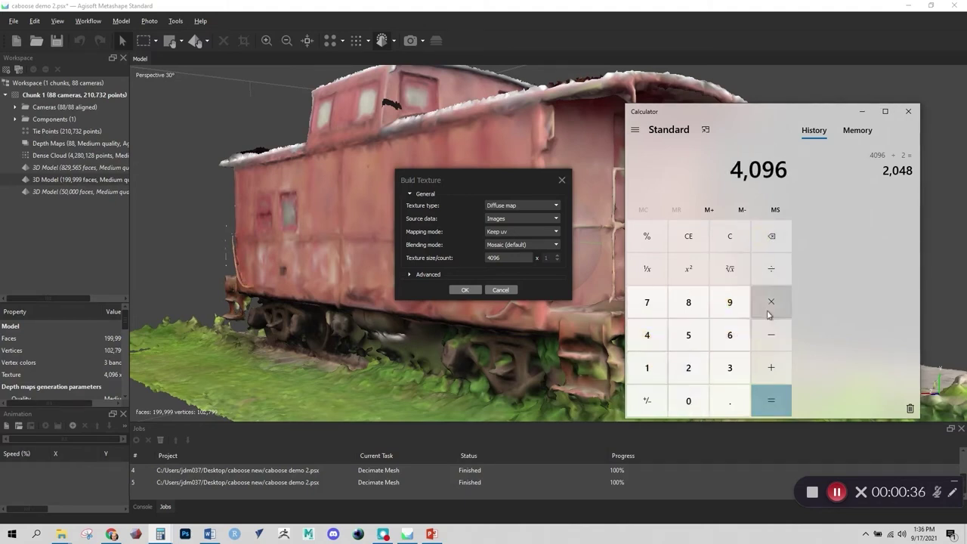
pyautogui.click(768, 311)
pyautogui.click(684, 367)
pyautogui.click(777, 405)
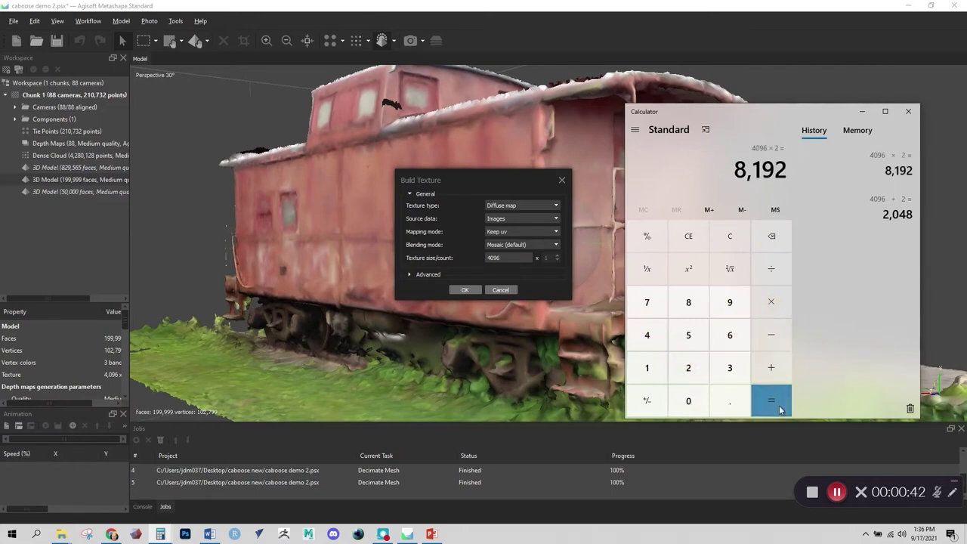
pyautogui.click(906, 111)
pyautogui.click(464, 290)
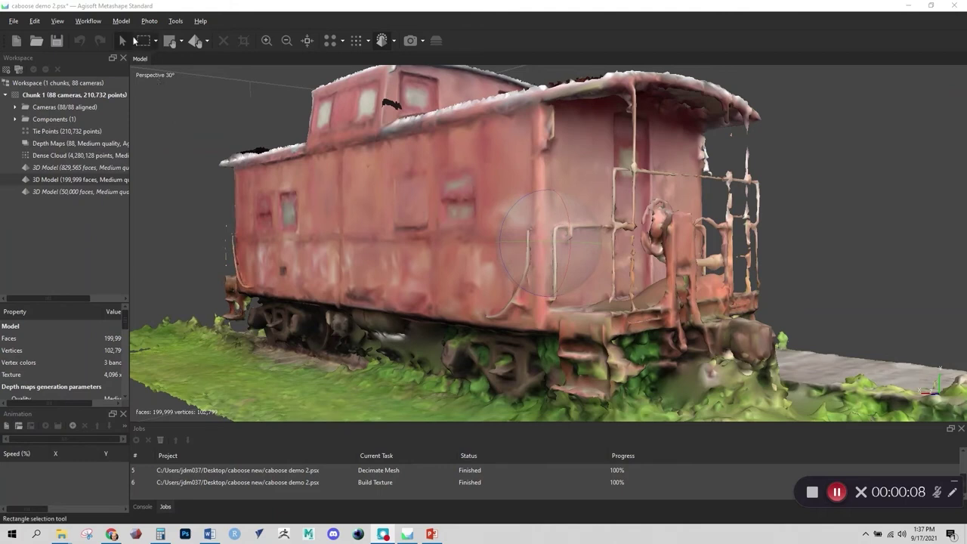
# Step: Review the mesh UV layout showing 68% fill ratio and 0% overlap, then close it
pyautogui.click(173, 23)
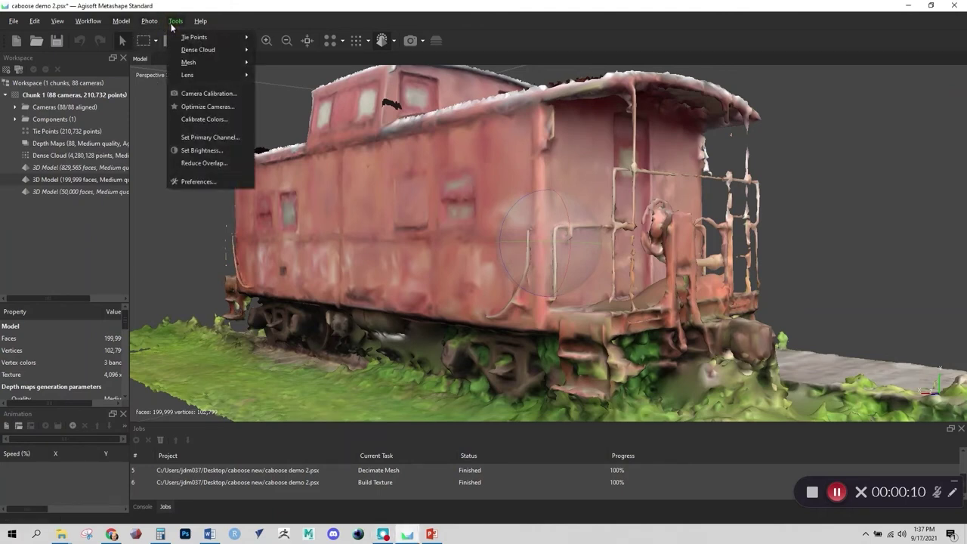
pyautogui.moveTo(191, 64)
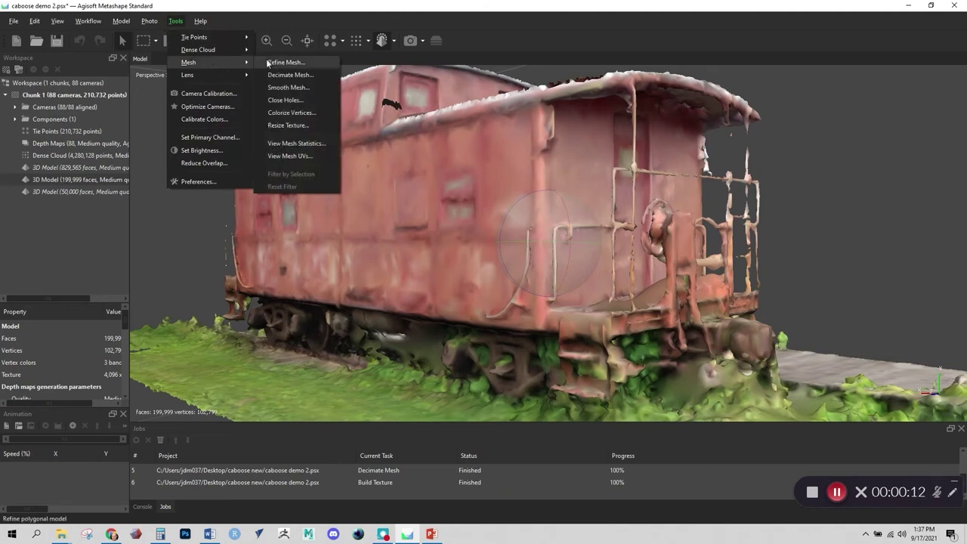
pyautogui.click(292, 159)
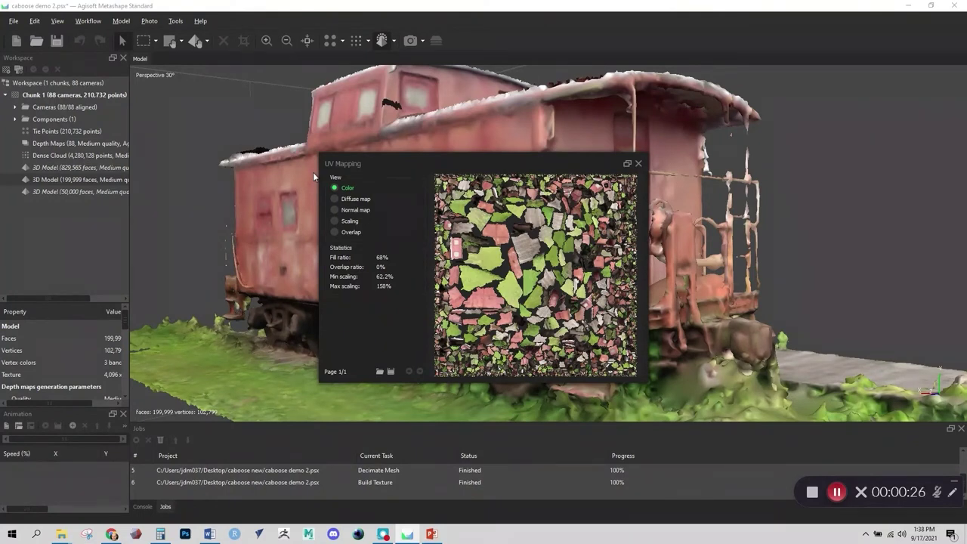
pyautogui.click(638, 164)
# Step: Compare Model Textured and Model Shaded views of the caboose, ending on Model Textured
pyautogui.click(394, 41)
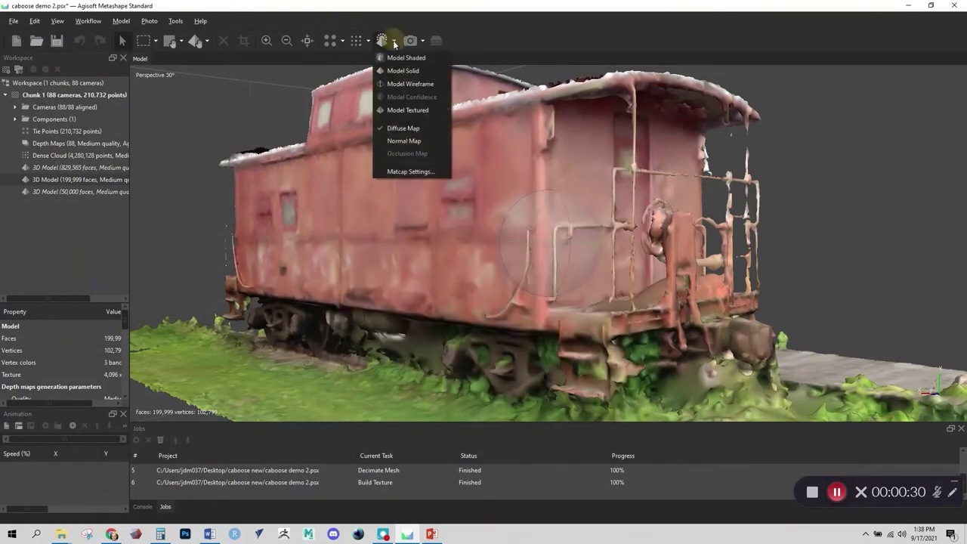
pyautogui.click(398, 110)
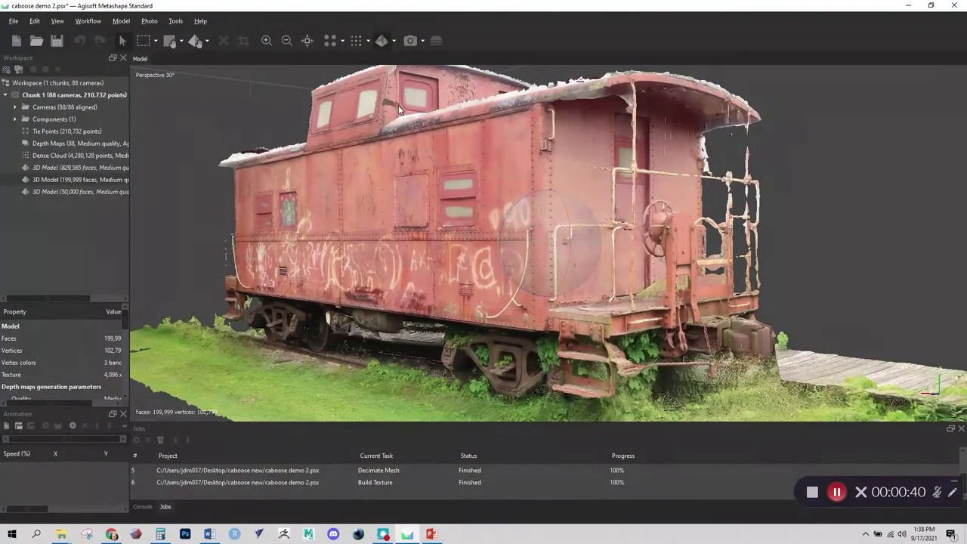
pyautogui.click(393, 44)
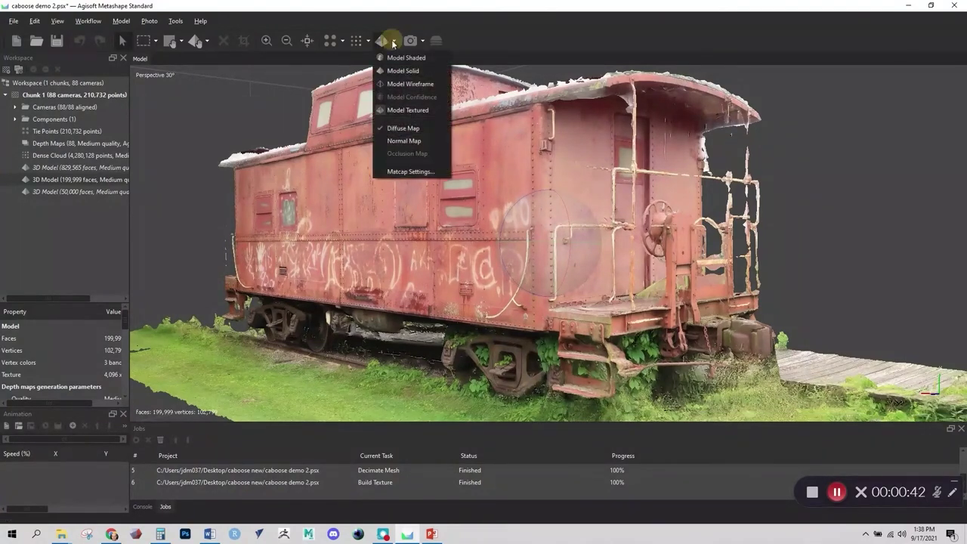
pyautogui.click(398, 54)
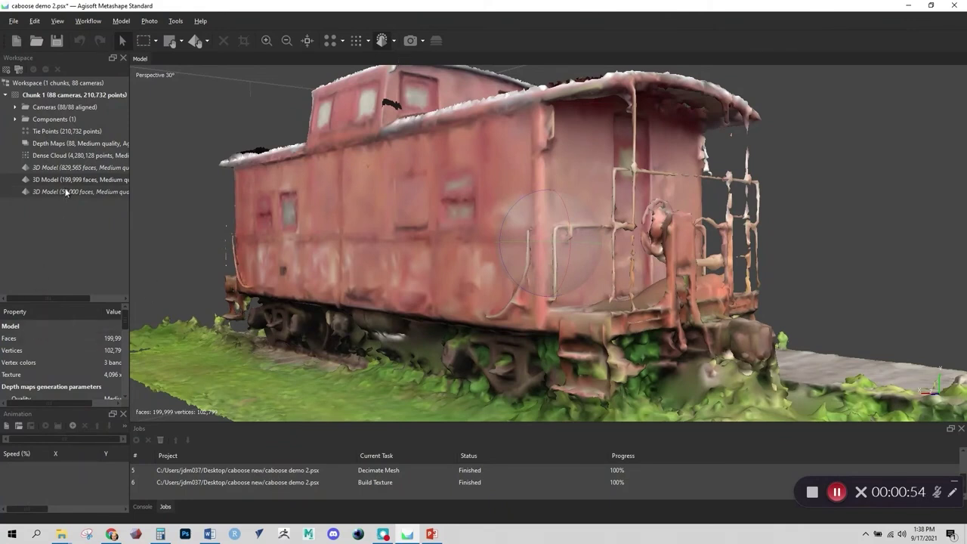
pyautogui.scroll(-3, 161, 153)
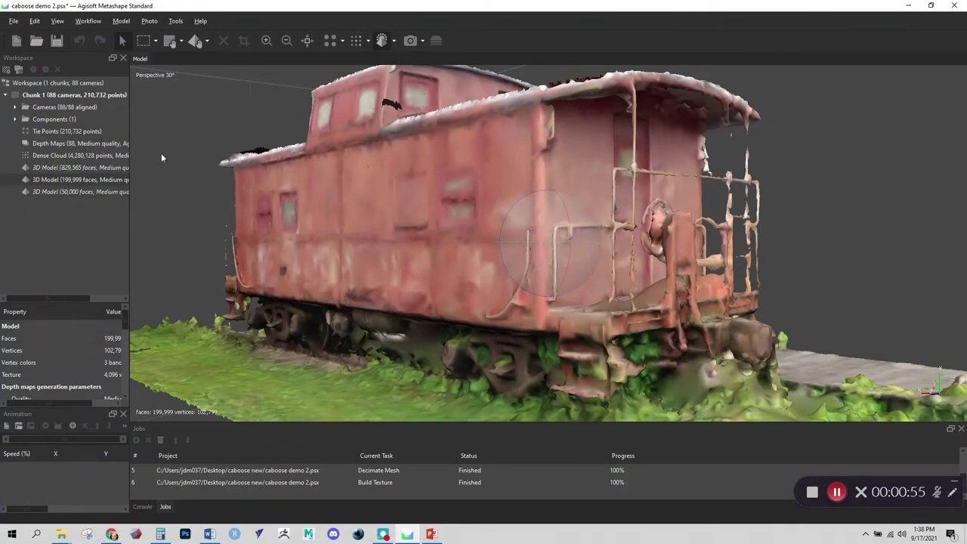
pyautogui.click(388, 41)
pyautogui.click(393, 42)
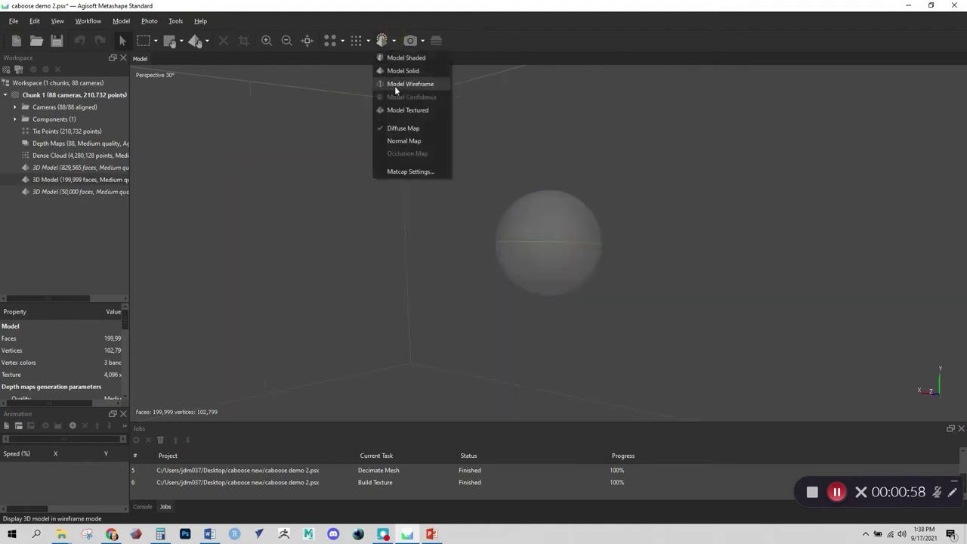
pyautogui.click(392, 114)
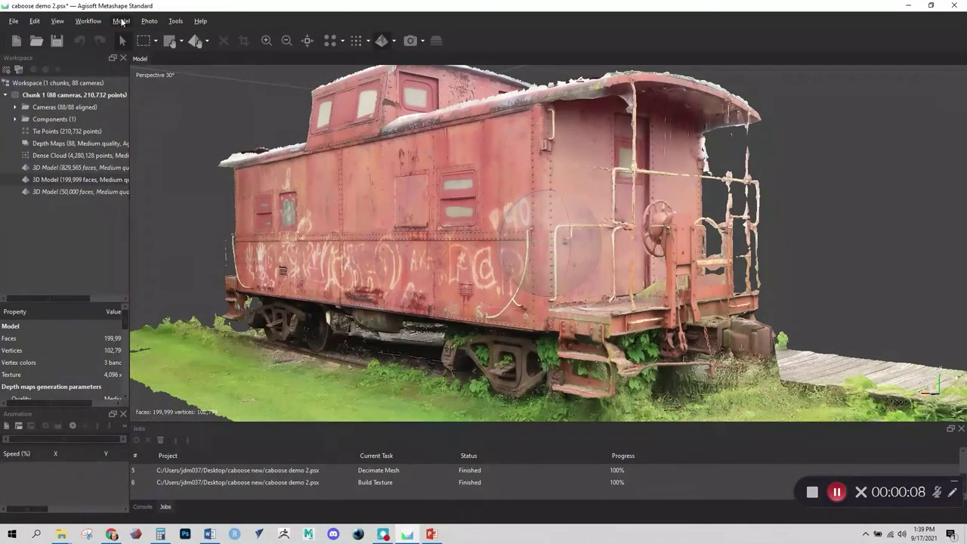
# Step: Bake a 4096 Normal map from the 829,565-face model onto the kept UVs
pyautogui.click(118, 21)
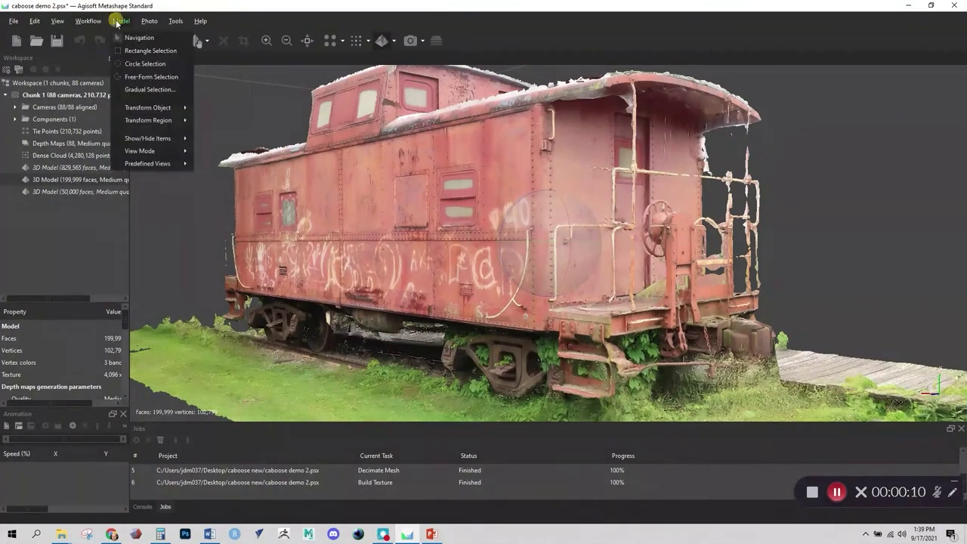
pyautogui.moveTo(101, 24)
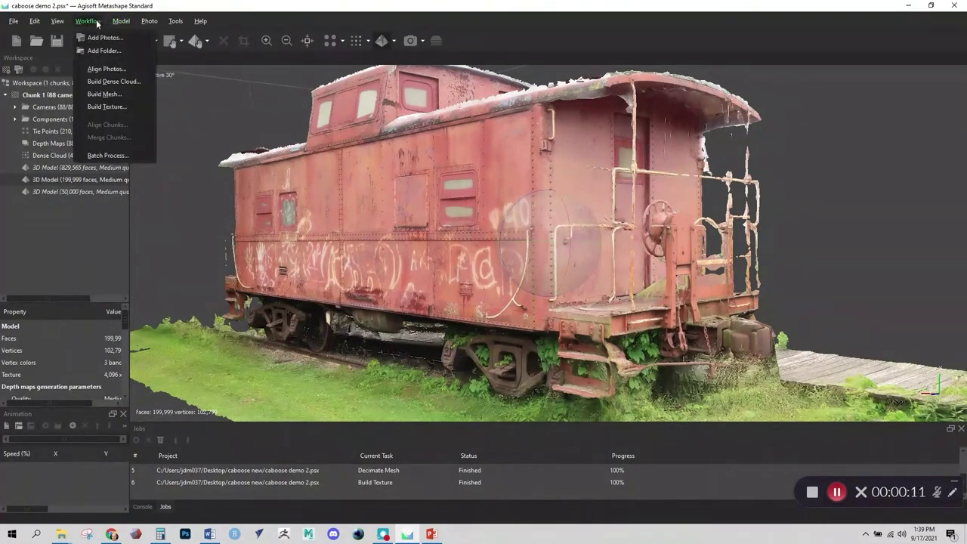
pyautogui.click(114, 107)
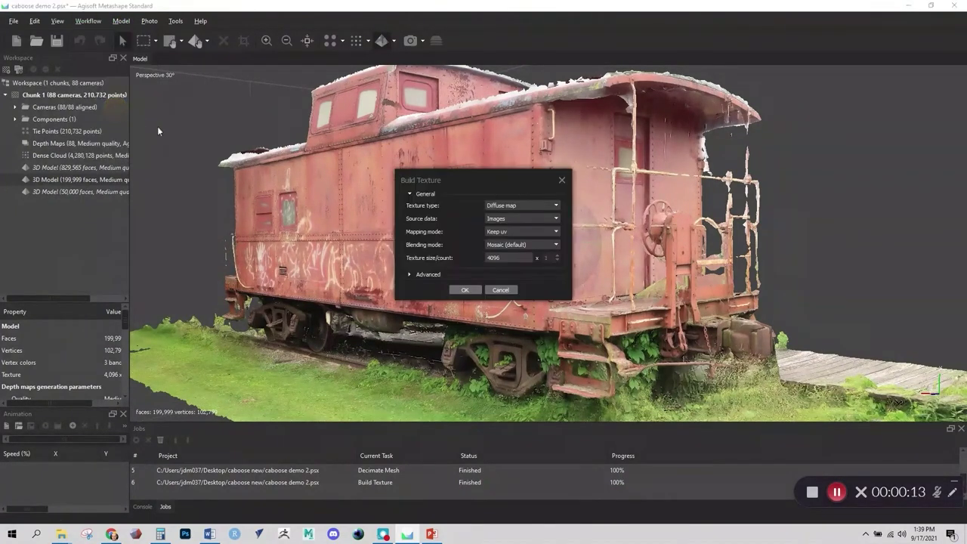
pyautogui.click(499, 204)
pyautogui.click(500, 214)
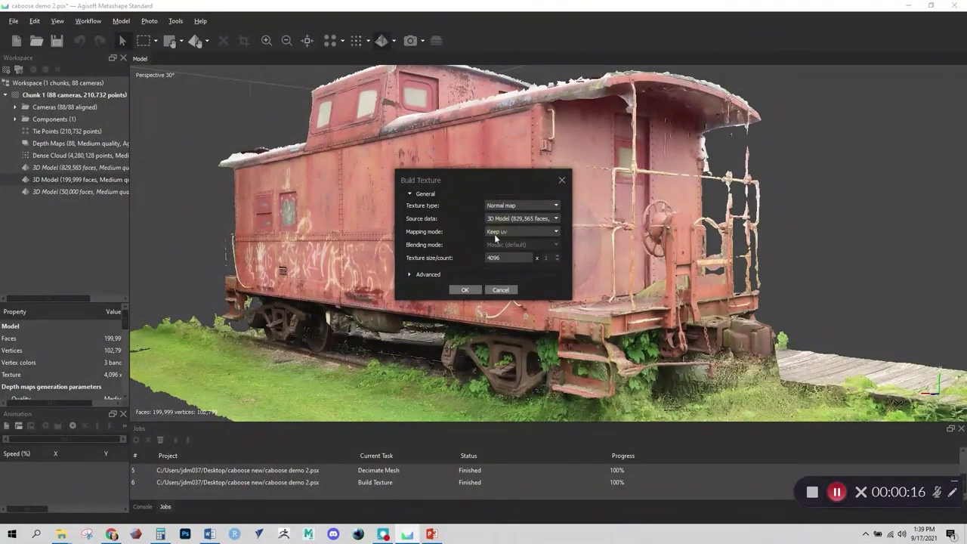
pyautogui.click(519, 219)
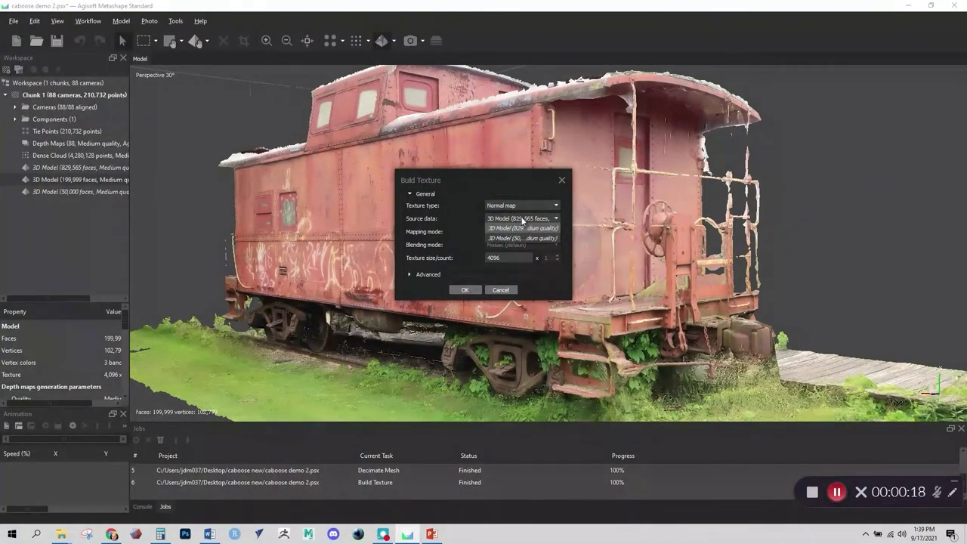
pyautogui.click(494, 227)
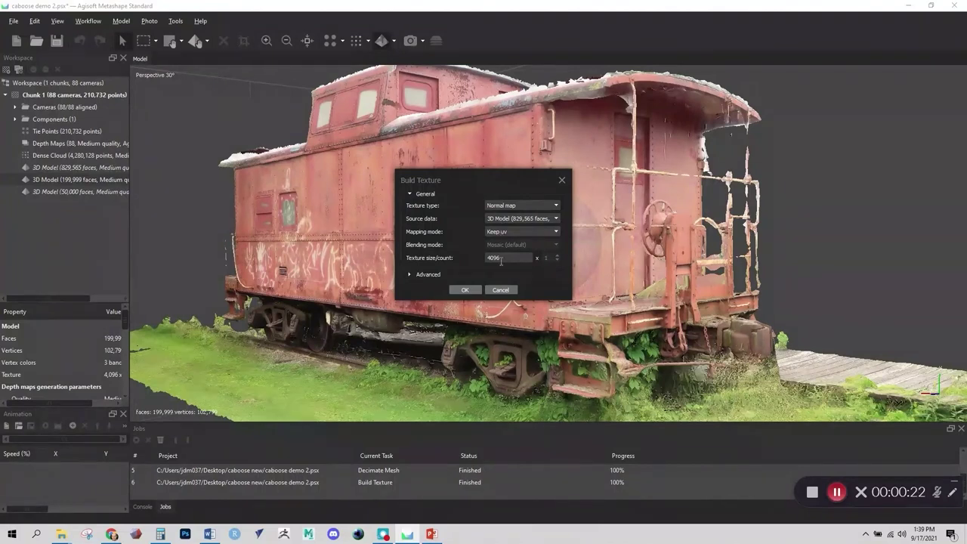
pyautogui.click(411, 275)
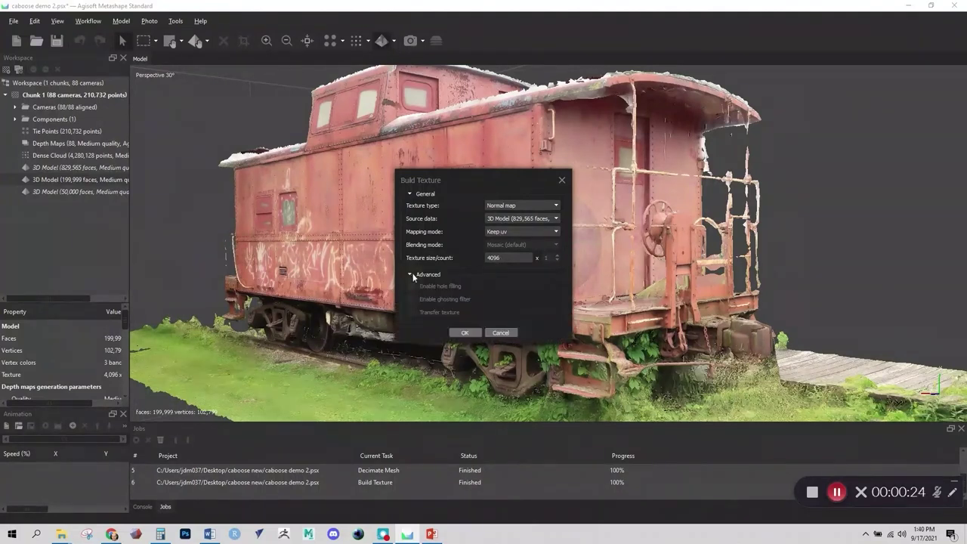
pyautogui.click(464, 332)
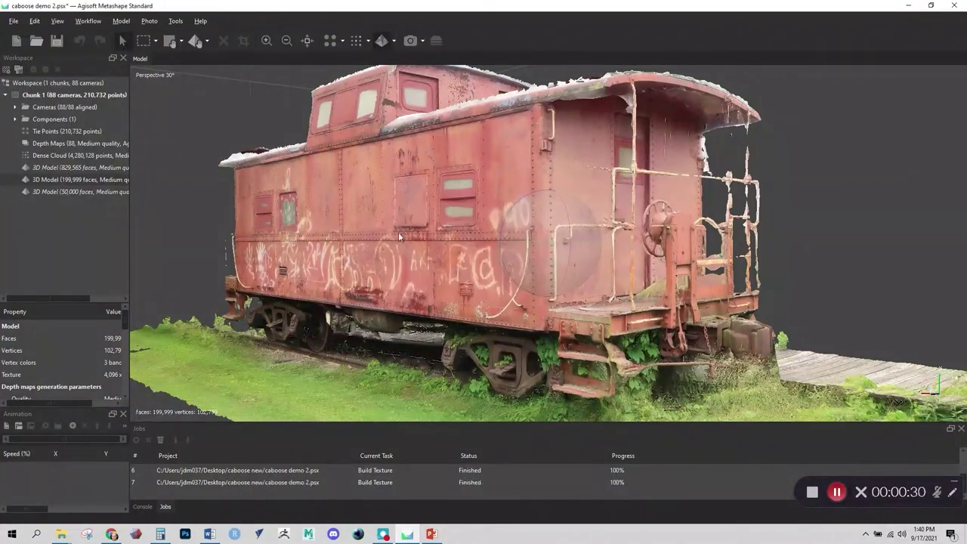
# Step: Display the caboose with its normal map and orbit to inspect it side-on
pyautogui.click(394, 42)
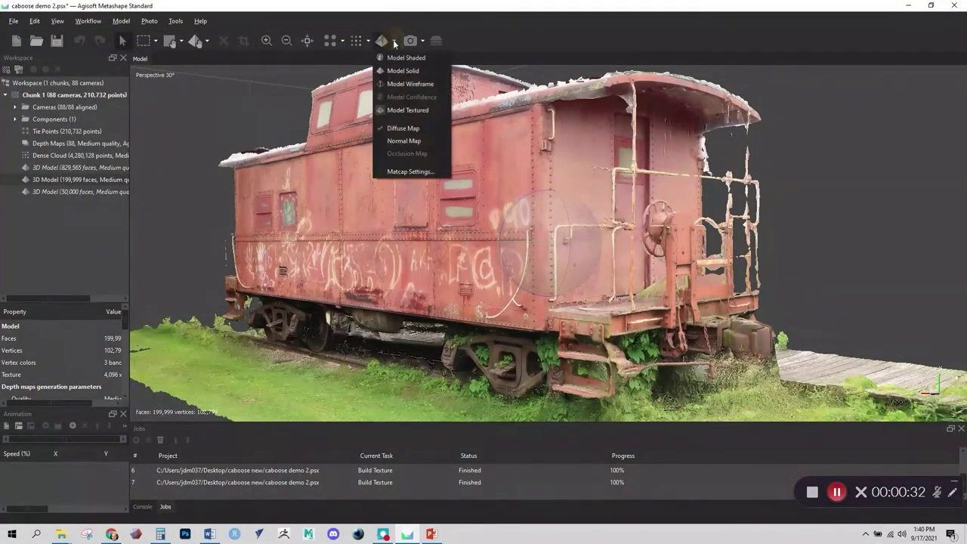
pyautogui.click(387, 144)
pyautogui.moveTo(675, 305); pyautogui.dragTo(683, 219)
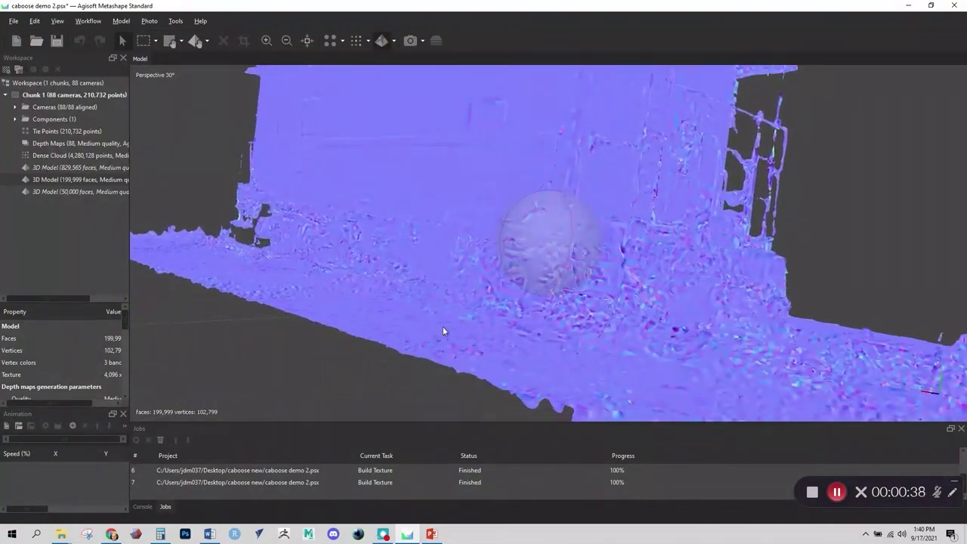
pyautogui.moveTo(443, 330); pyautogui.dragTo(434, 348)
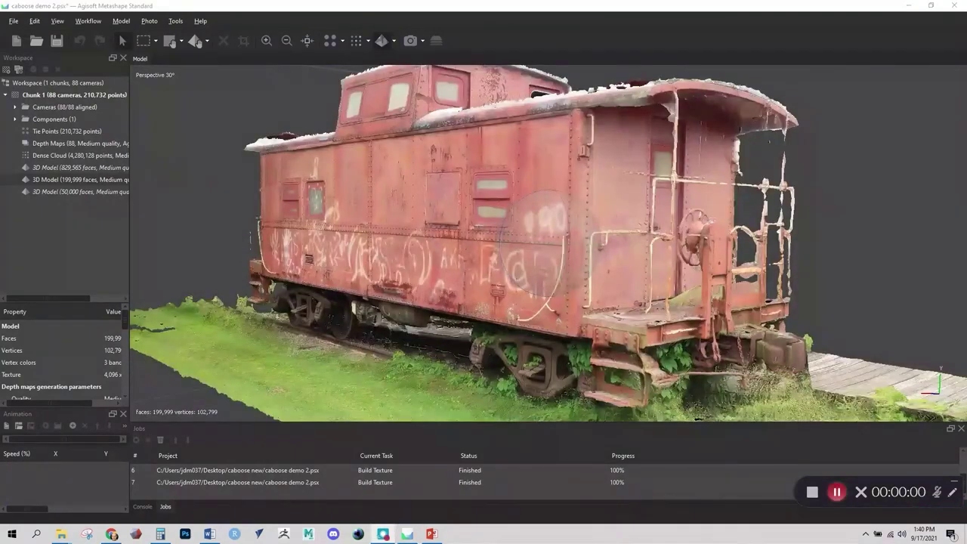
# Step: Export the model as FBX named 'caboose_demo_model' with JPEG textures included
pyautogui.click(12, 21)
pyautogui.moveTo(50, 106)
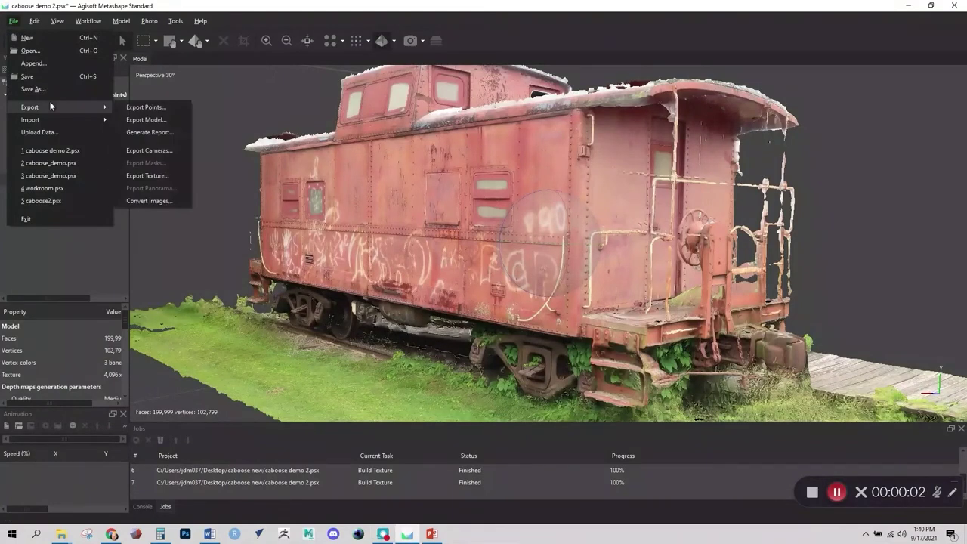
pyautogui.click(147, 121)
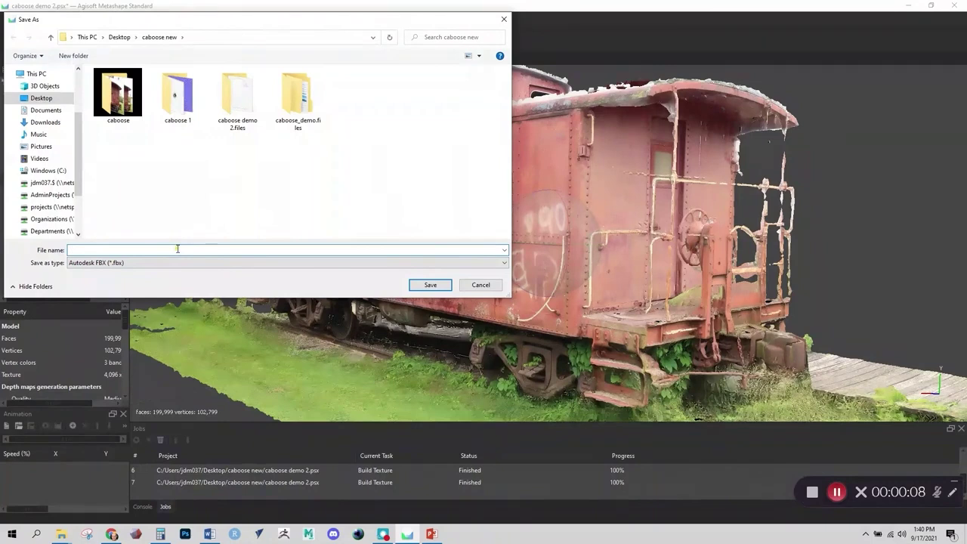
pyautogui.write('cab')
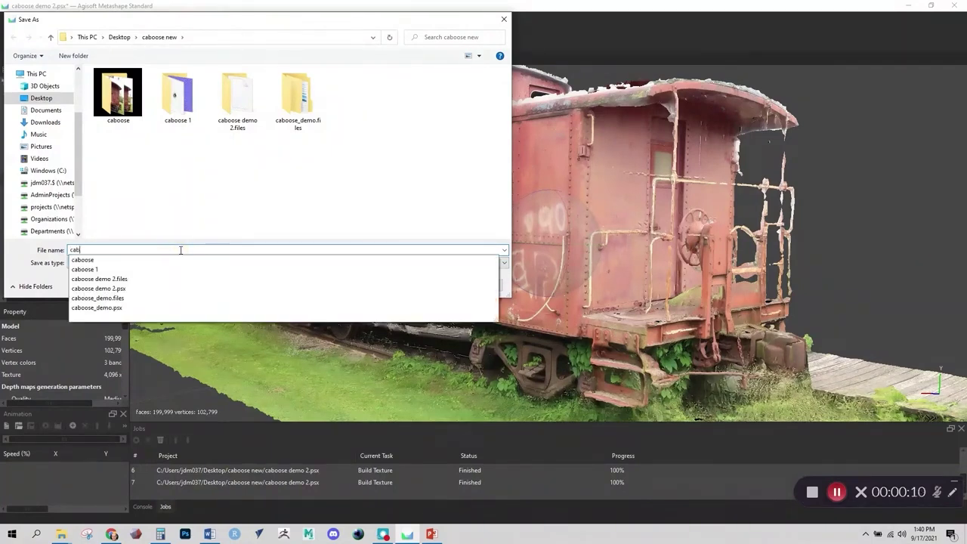
pyautogui.write('oose_demo')
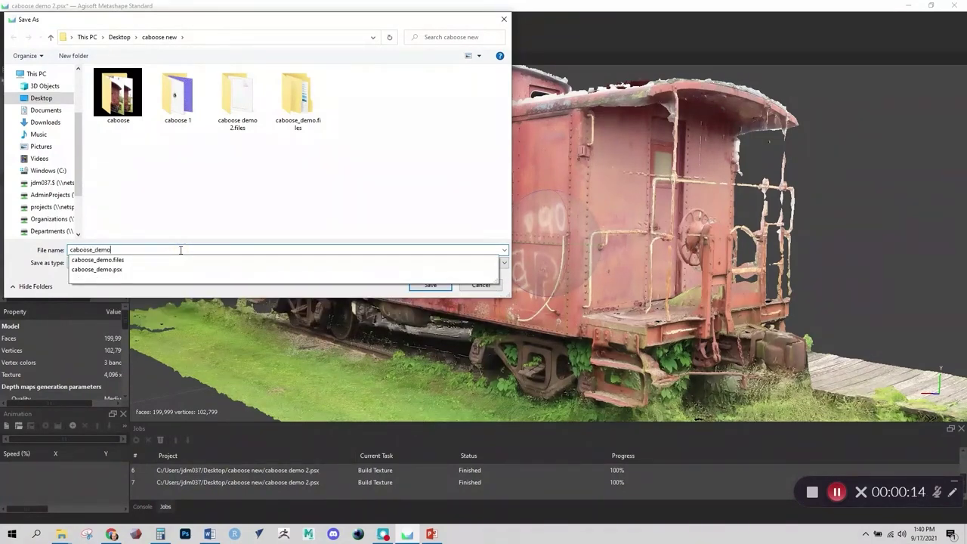
pyautogui.write('_')
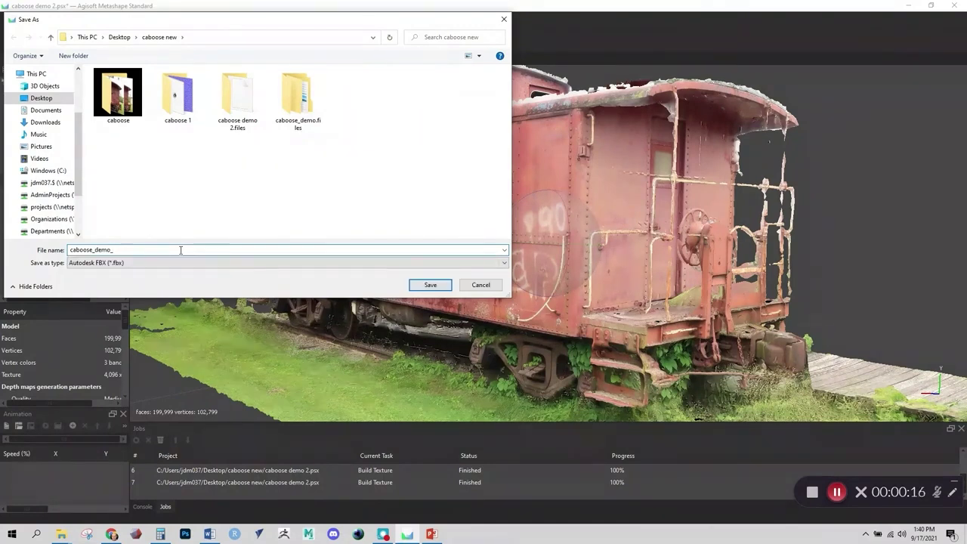
pyautogui.write('model')
pyautogui.press('Return')
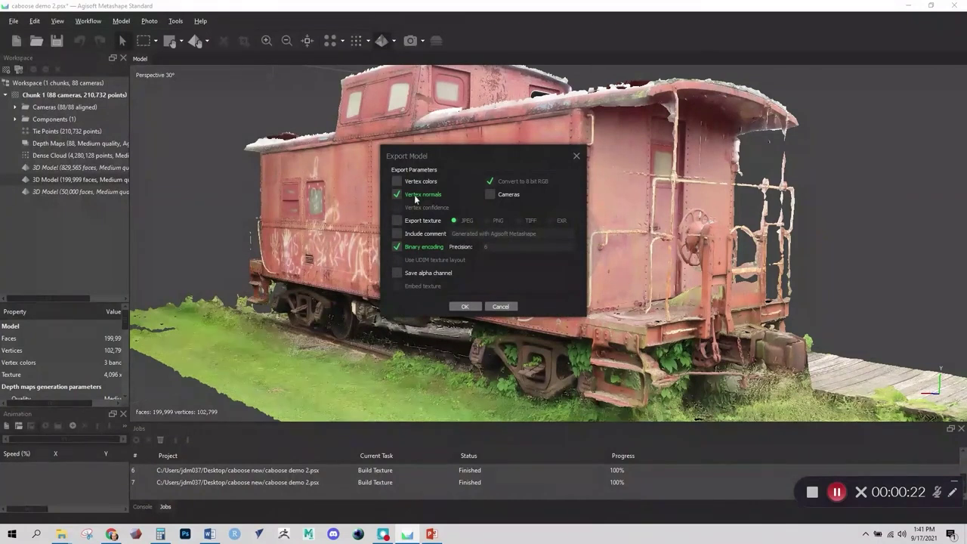
pyautogui.click(397, 221)
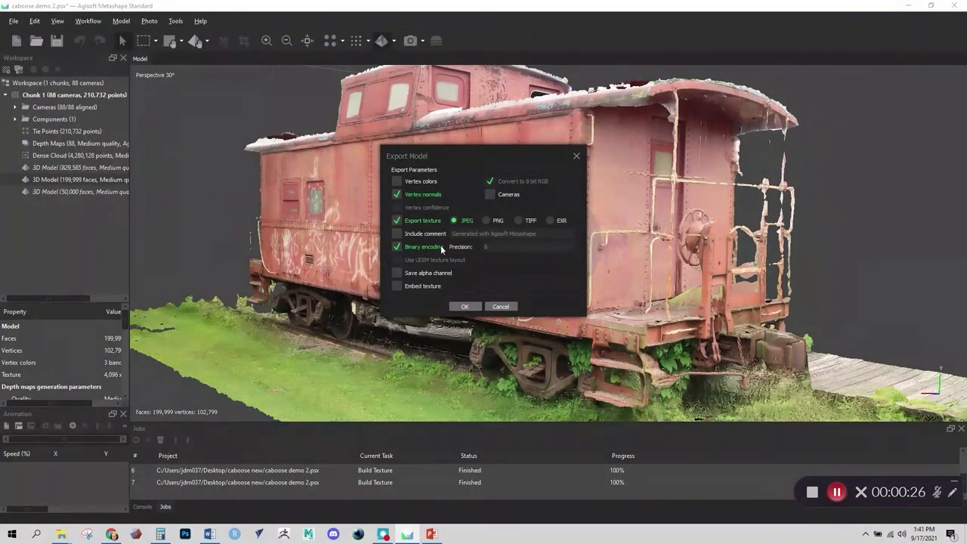
pyautogui.click(462, 308)
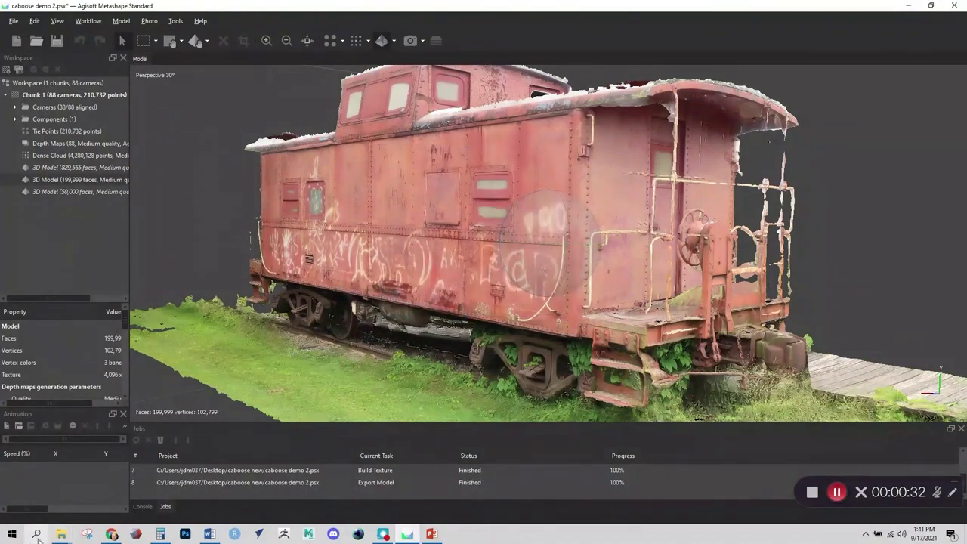
pyautogui.moveTo(54, 537)
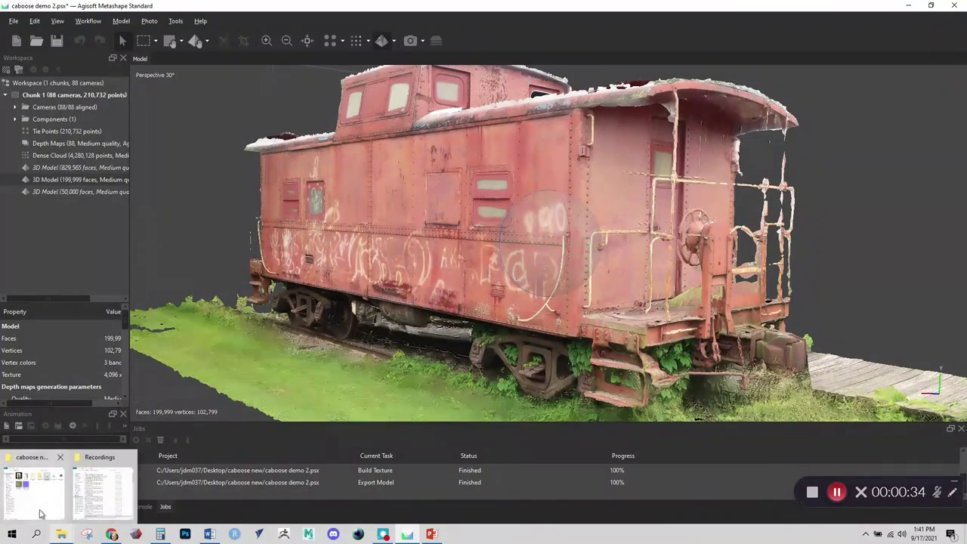